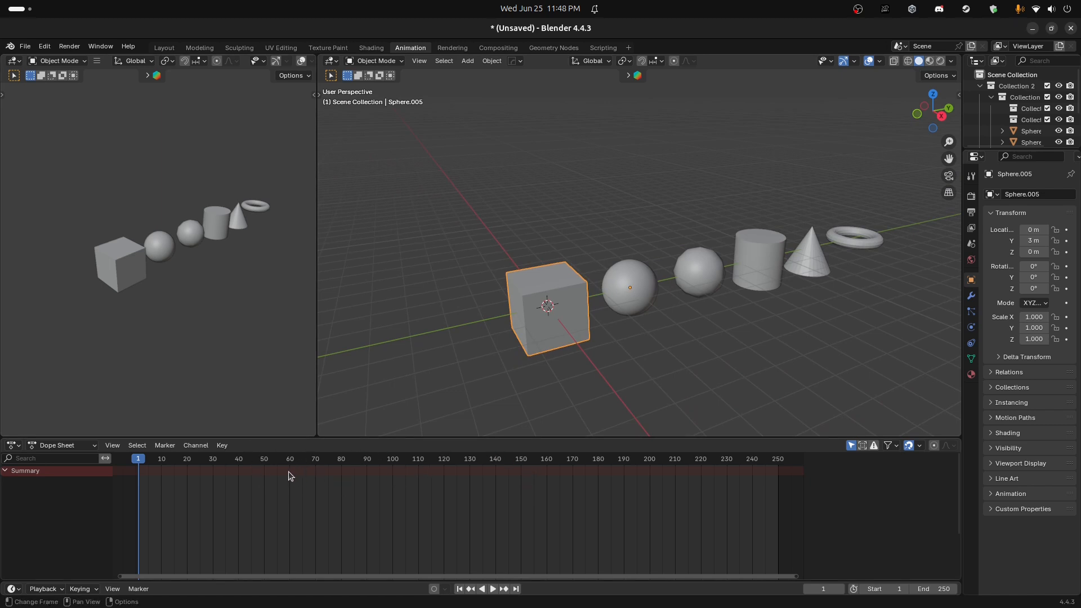
Step: Insert a keyframe for the selected cube's location, rotation and scale at frame 1
left_click(68, 446)
middle_click_drag(476, 284, 620, 321)
scroll(654, 321, "up", 3)
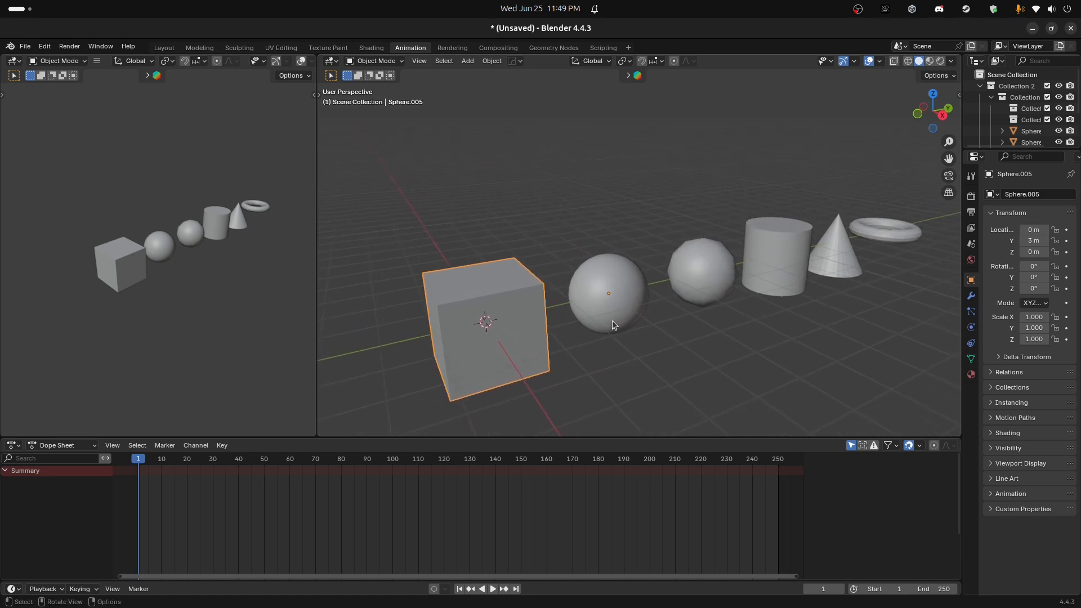
scroll(613, 321, "down", 1)
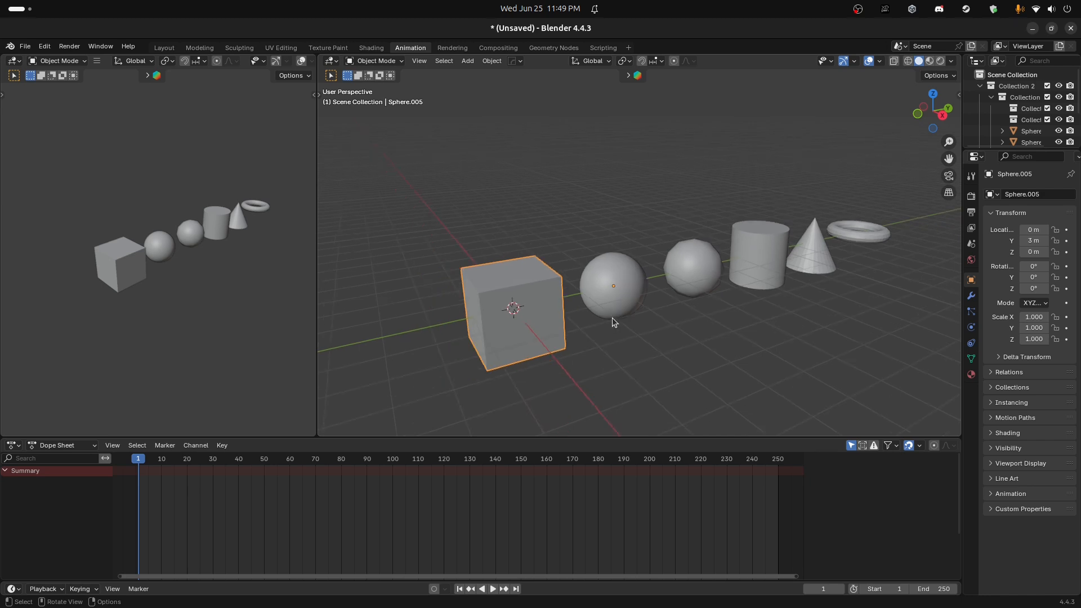
middle_click_drag(688, 319, 661, 321)
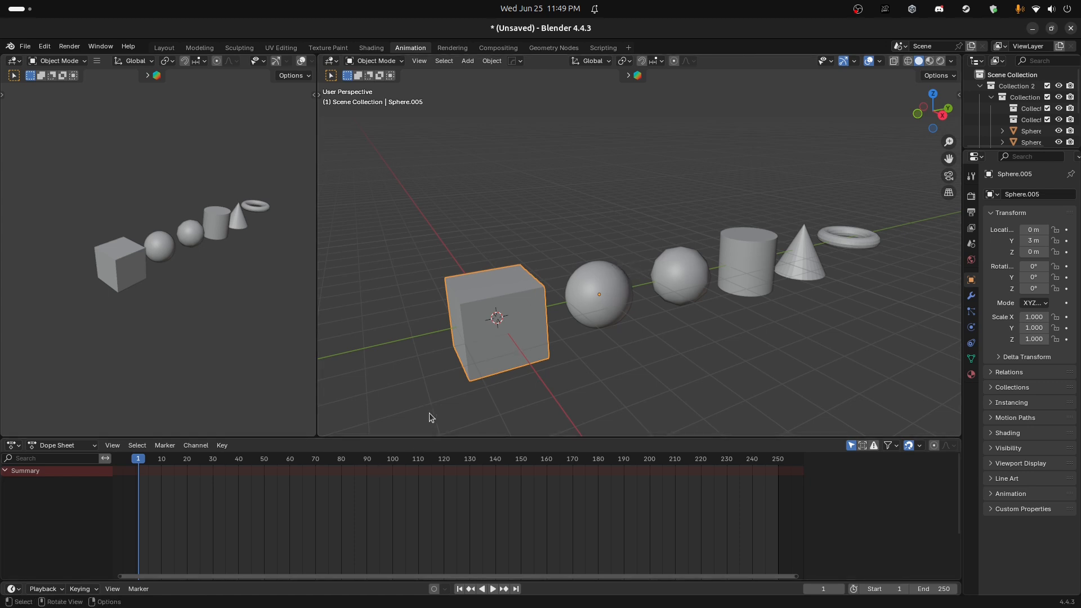
middle_click_drag(563, 345, 517, 316)
scroll(518, 316, "down", 3)
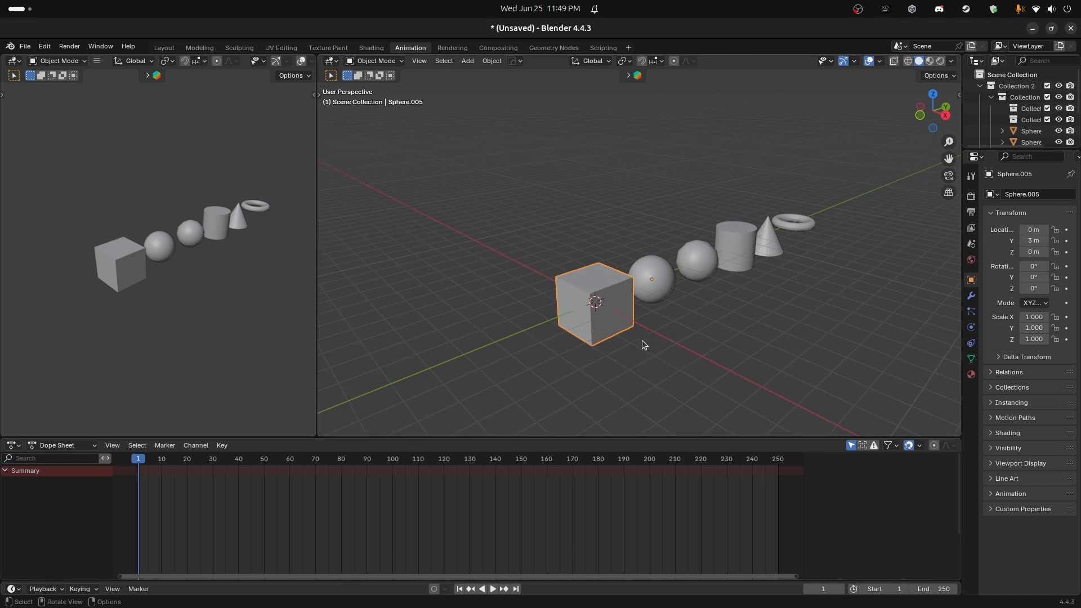
key("i")
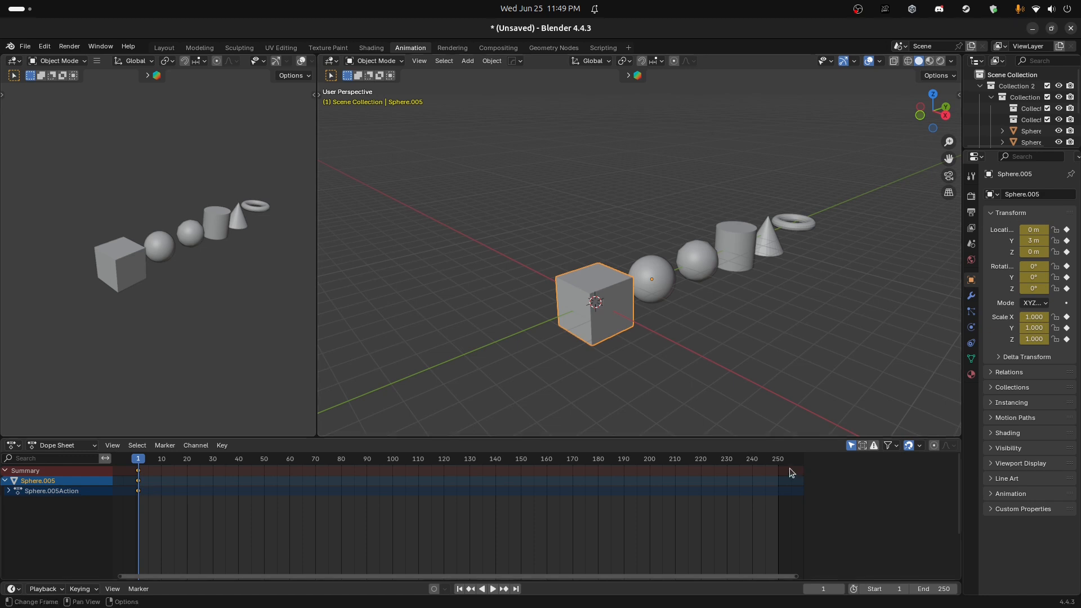
key("g")
key("y")
right_click(619, 292)
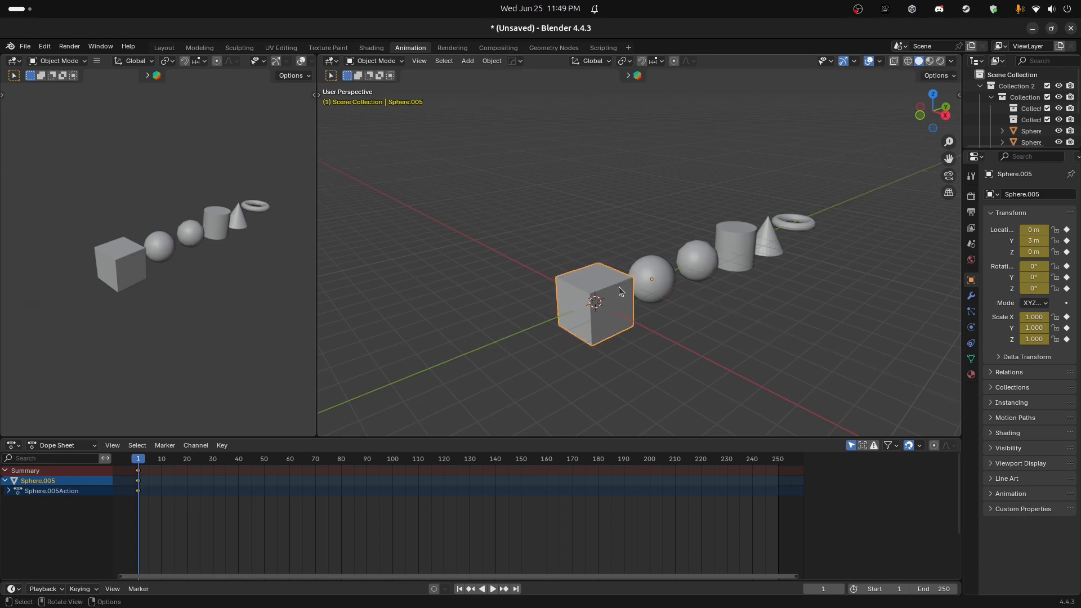
Step: At frame 90, move the cube along the X axis to about -11 m and insert a keyframe
left_click_drag(129, 477, 367, 461)
key("g")
key("x")
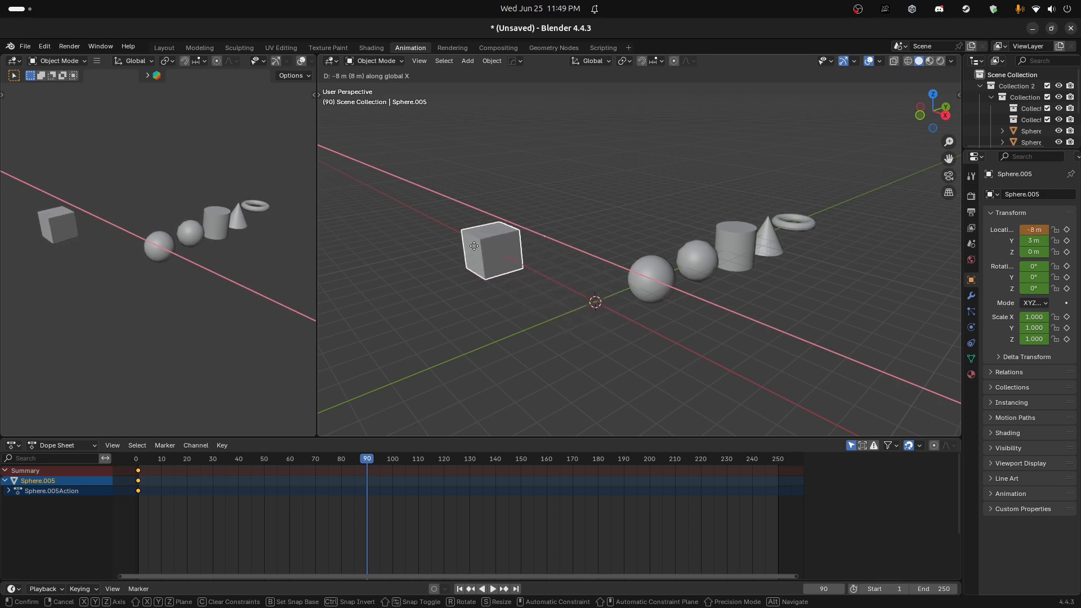
left_click(447, 241)
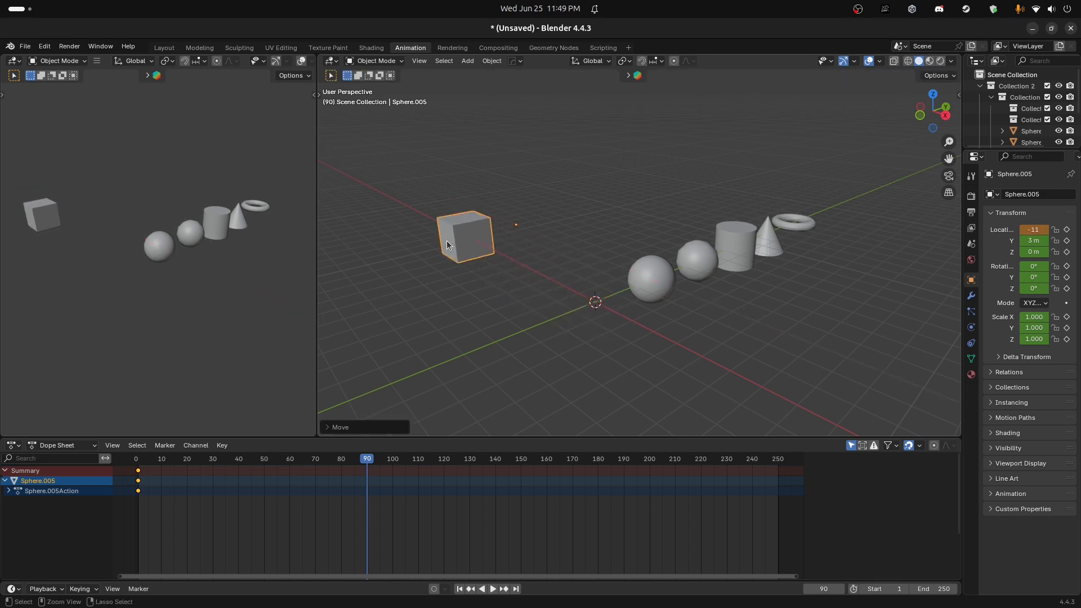
middle_click_drag(447, 241, 391, 289)
right_click(393, 294)
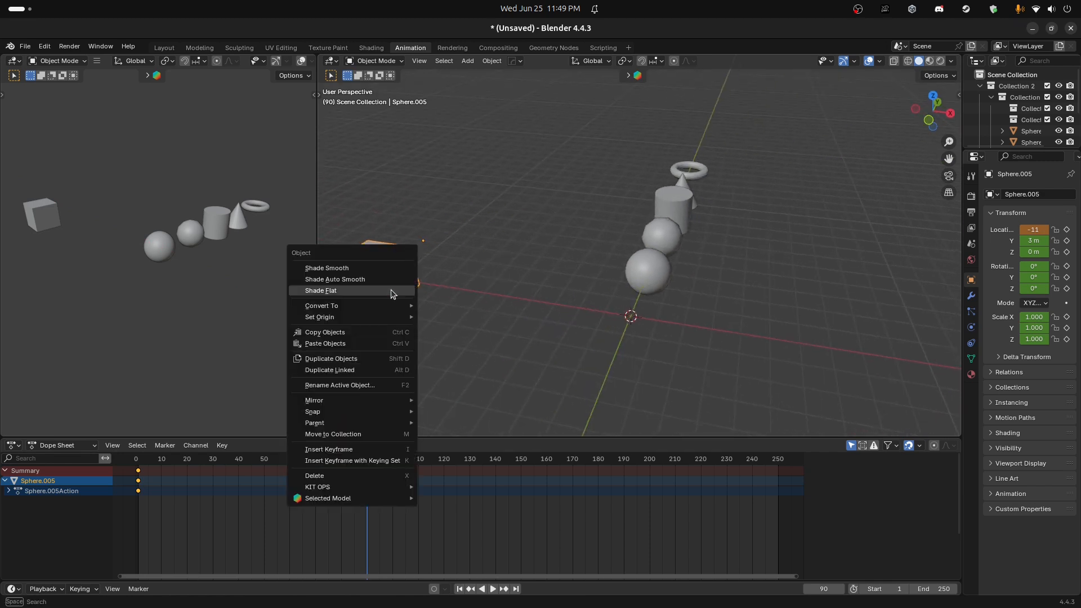
middle_click_drag(503, 248, 515, 229)
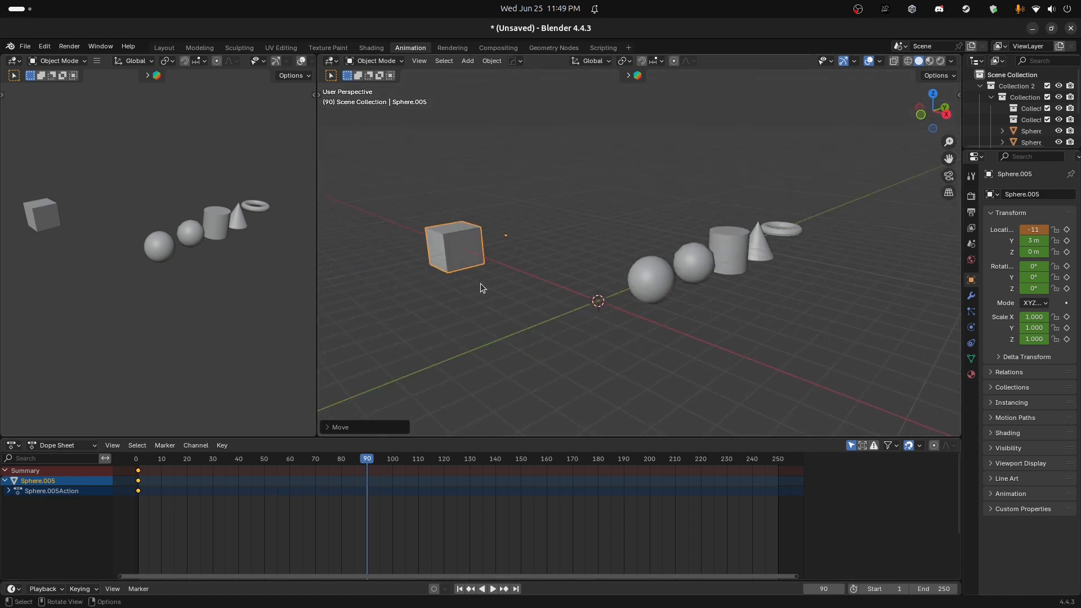
key("i")
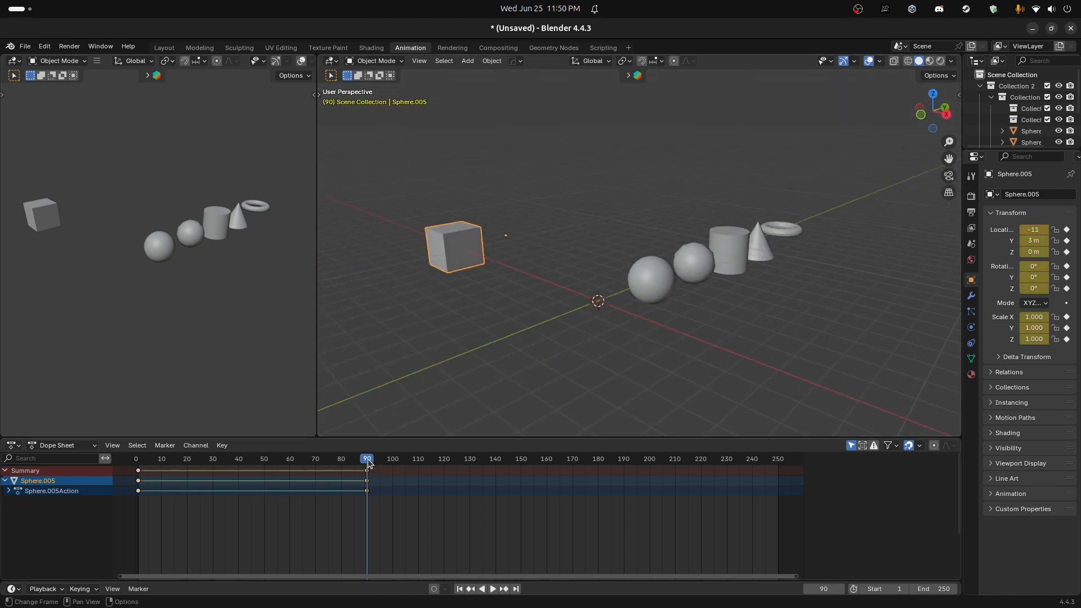
Step: Play the cube's movement from frame 1, stop playback and return to frame 1
left_click_drag(367, 458, 138, 473)
left_click(493, 589)
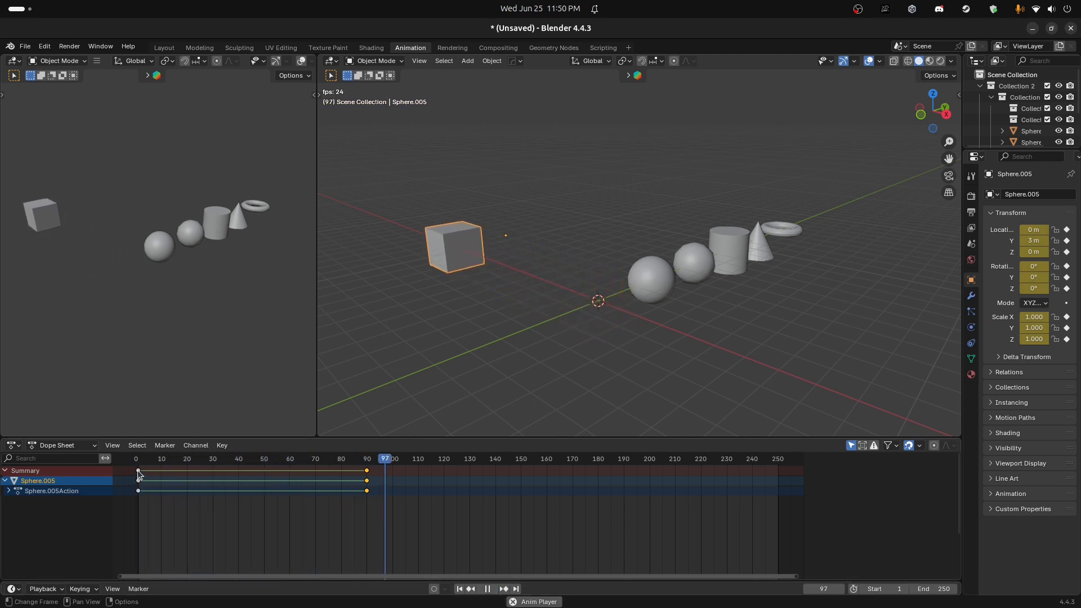
left_click(493, 589)
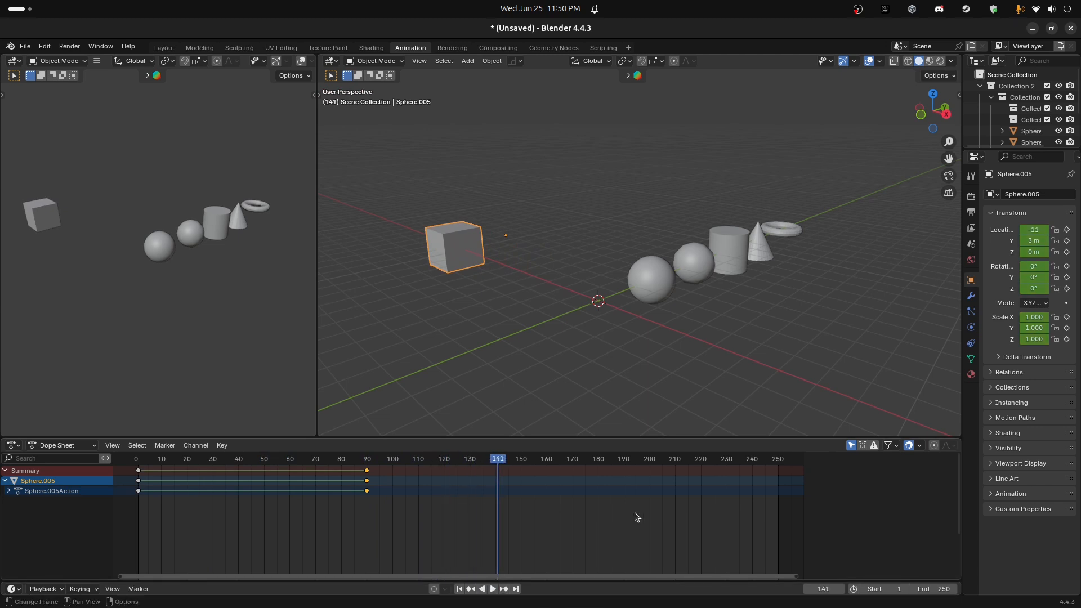
left_click(140, 460)
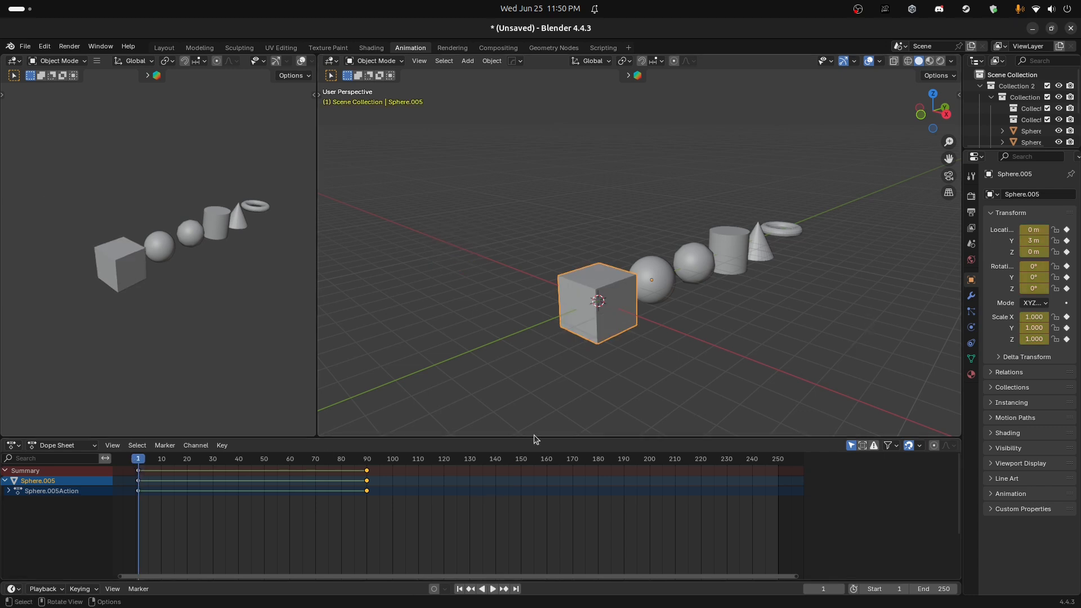
Step: Copy the cube's frame 1 keyframe and paste it at frame 140
left_click(367, 461)
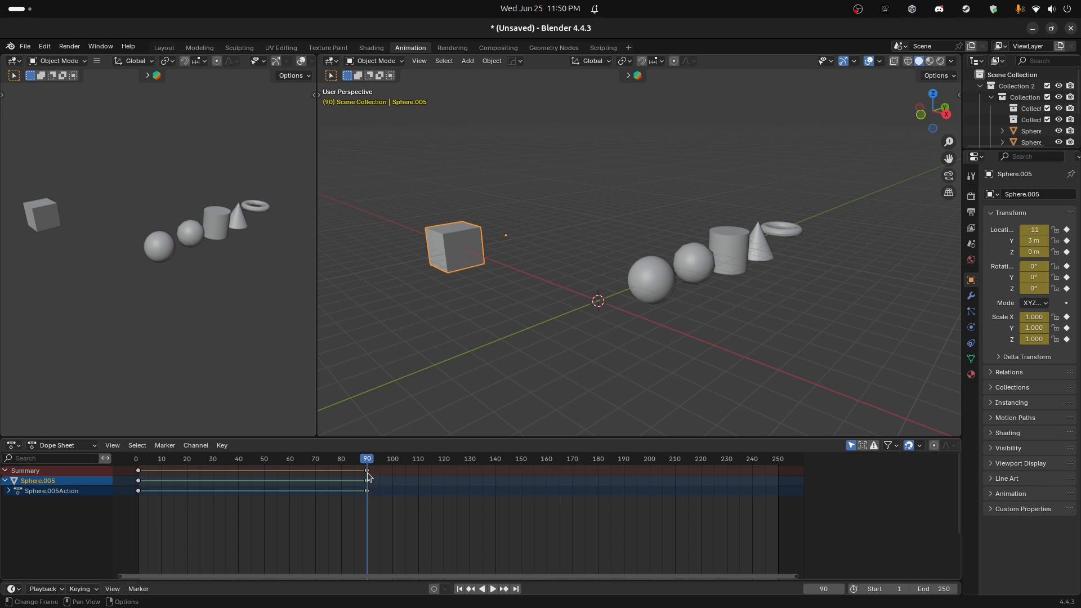
left_click_drag(367, 456, 494, 461)
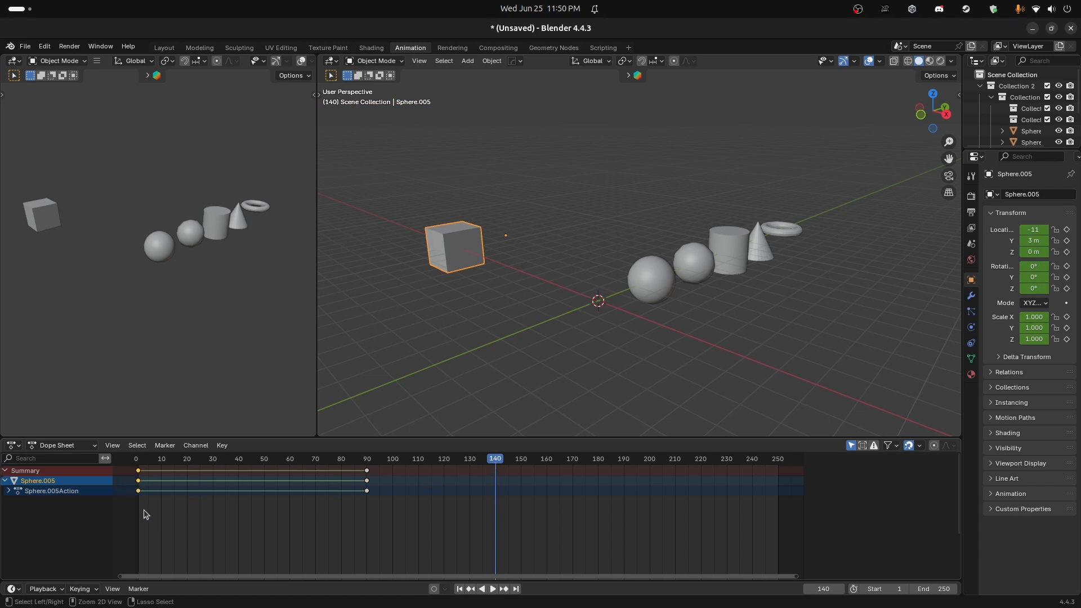
key("ctrl+v")
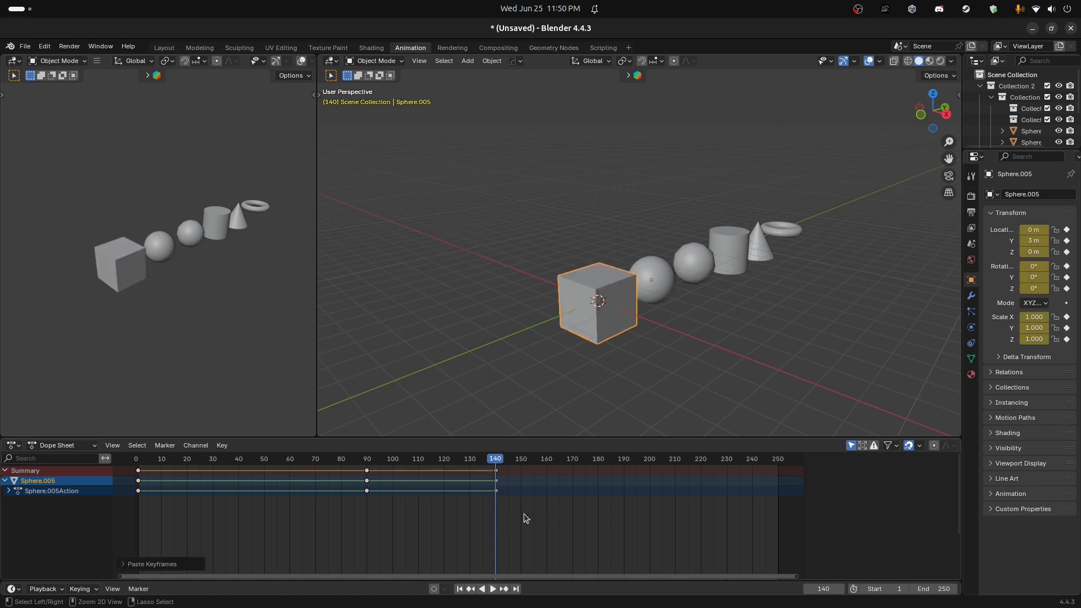
Step: Play the animation from frame 1 to check the cube's movement out and back, and stop it
left_click_drag(500, 461, 139, 476)
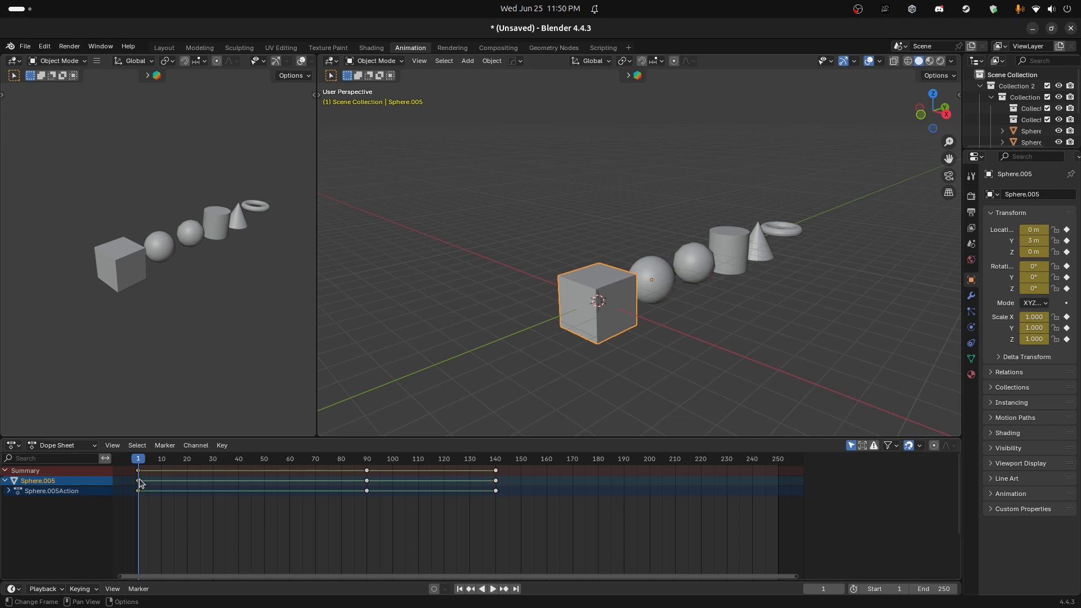
left_click(369, 478)
left_click(492, 589)
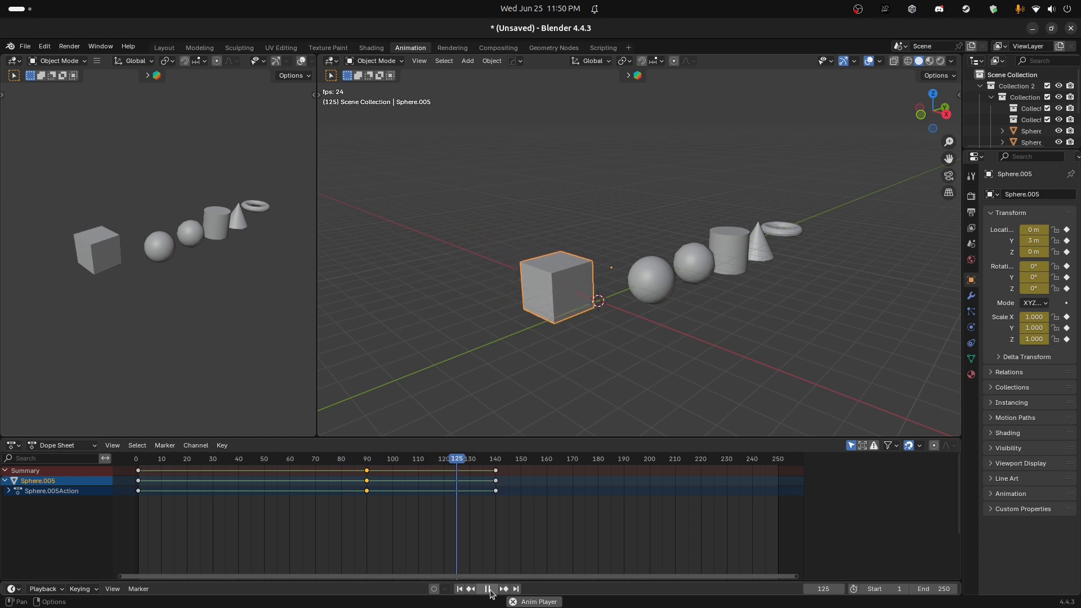
left_click(489, 589)
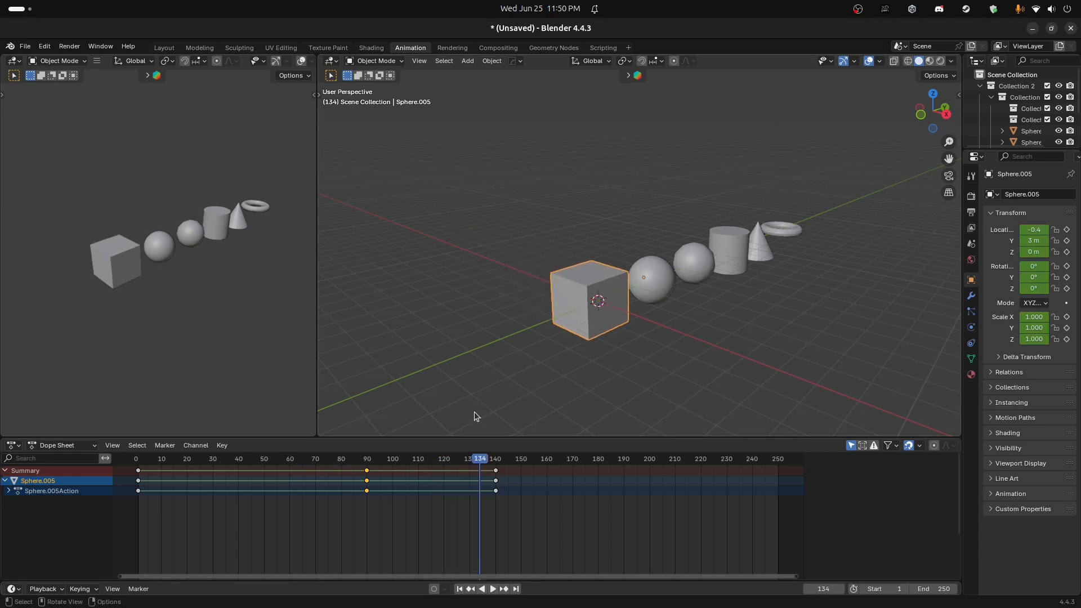
Step: Try rotating the cube -45° about the X axis at frame 90 without inserting a keyframe
left_click(367, 460)
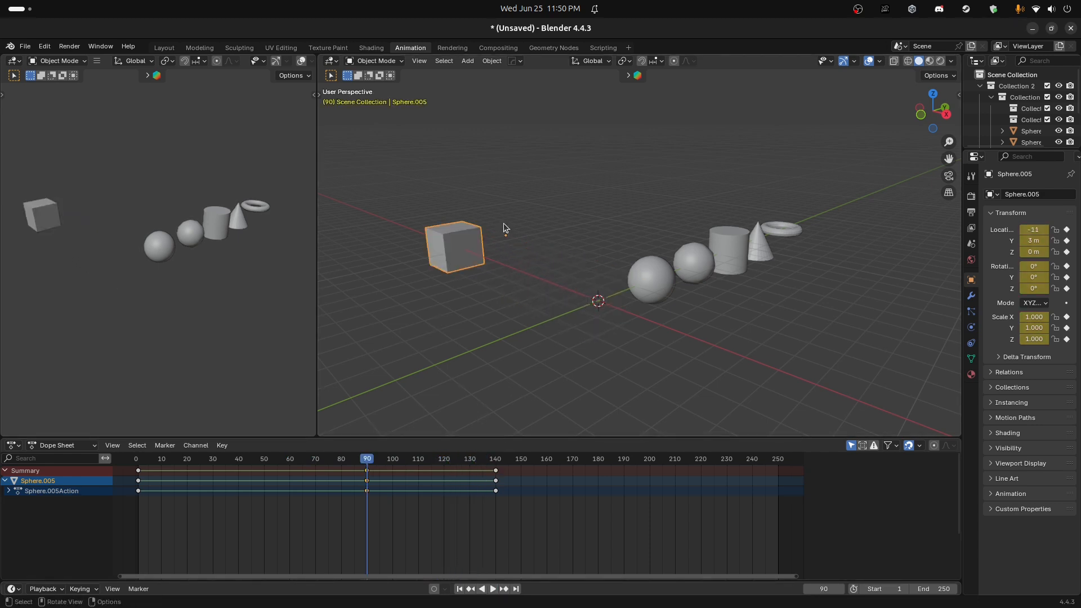
key("r")
key("x")
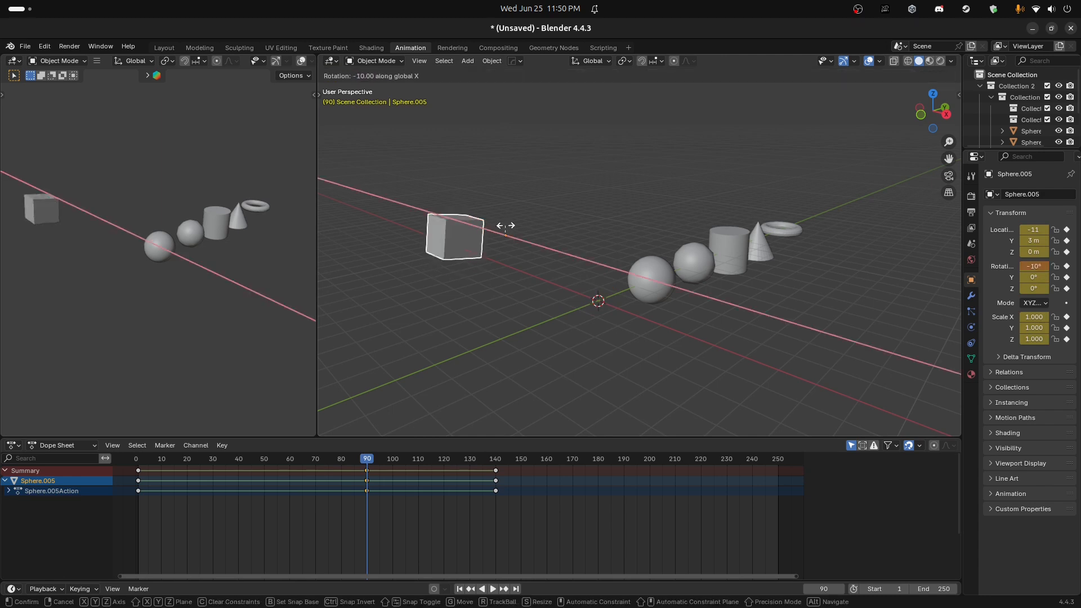
left_click(528, 244)
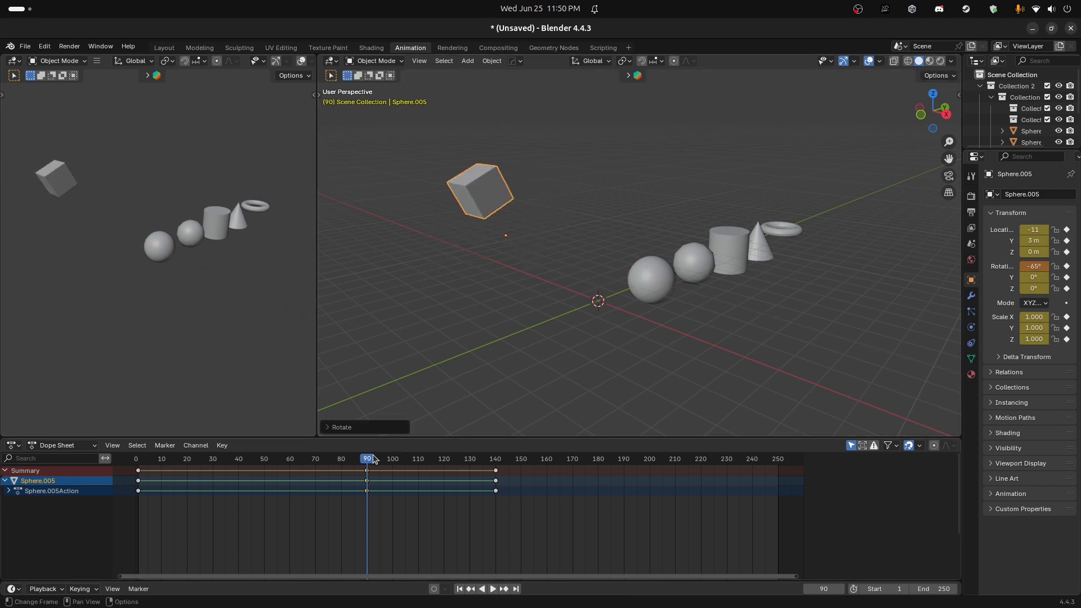
Step: Try rotating the cube 85° about the X axis at frame 140 without inserting a keyframe
key("space")
left_click_drag(390, 458, 493, 470)
key("space")
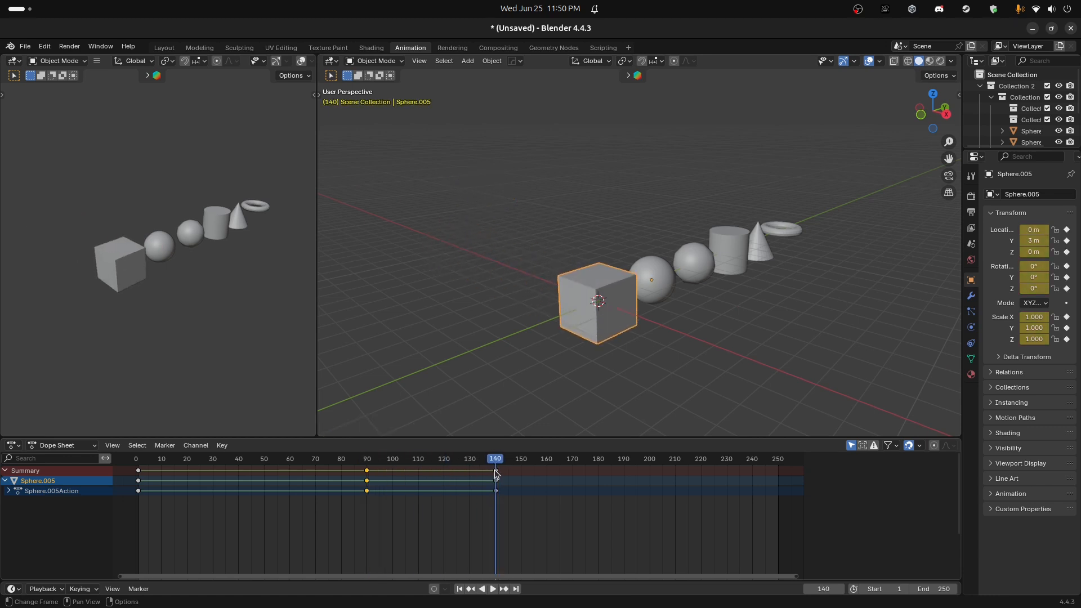
key("s")
key("r")
key("x")
left_click(677, 255)
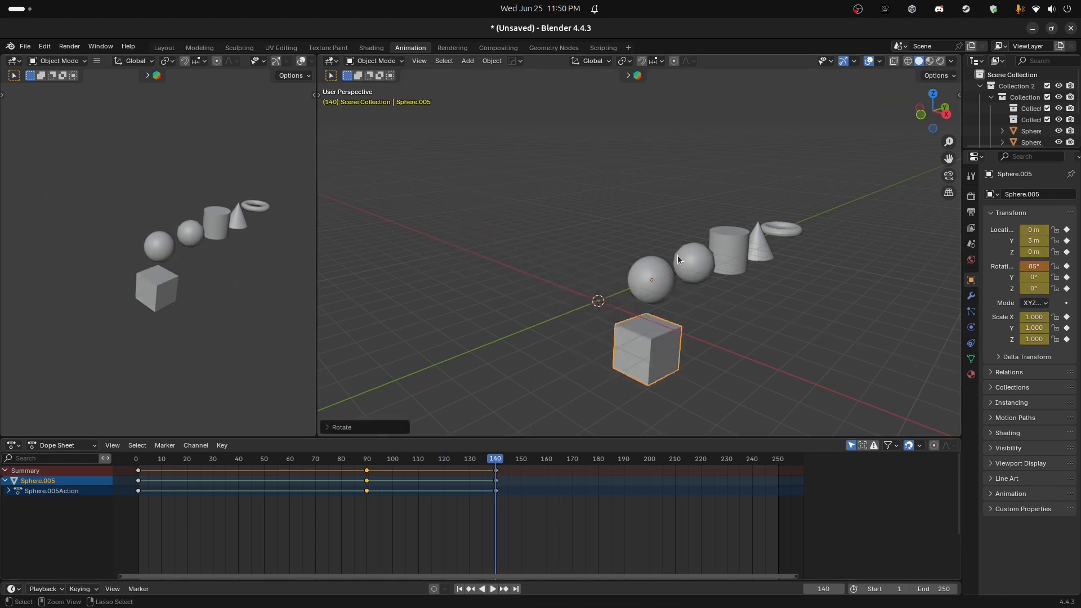
Step: At frame 90, rotate the cube about the X axis to -115° and keyframe the rotation
key("shift+ctrl+space")
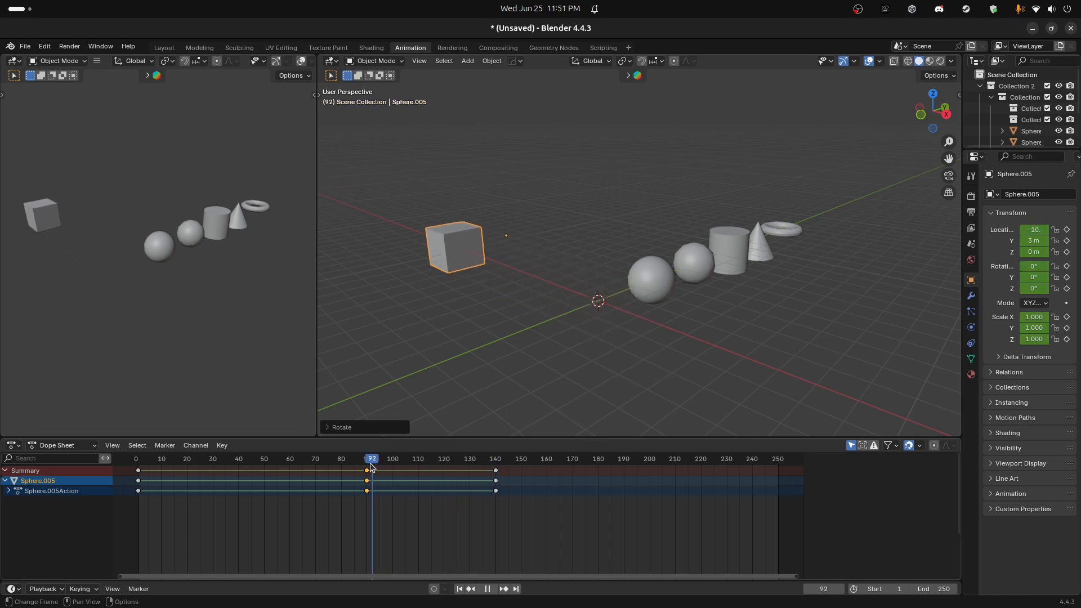
key("space")
key("r")
key("x")
left_click(450, 206)
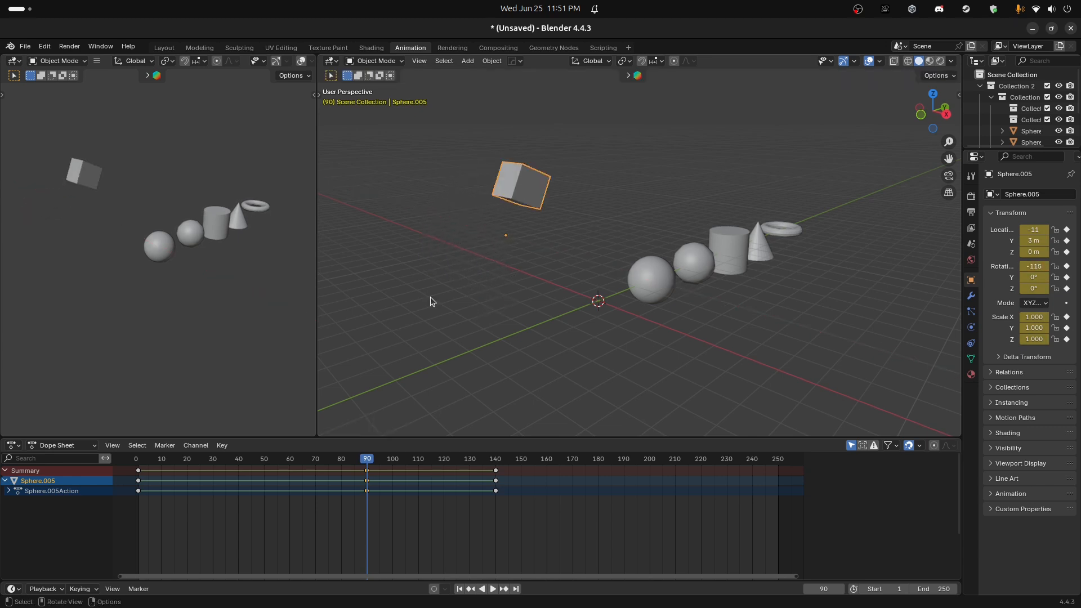
Step: Scrub between frames 1 and 140, play the animation from the start to review the cube's rotation, and stop it
left_click_drag(376, 460, 498, 480)
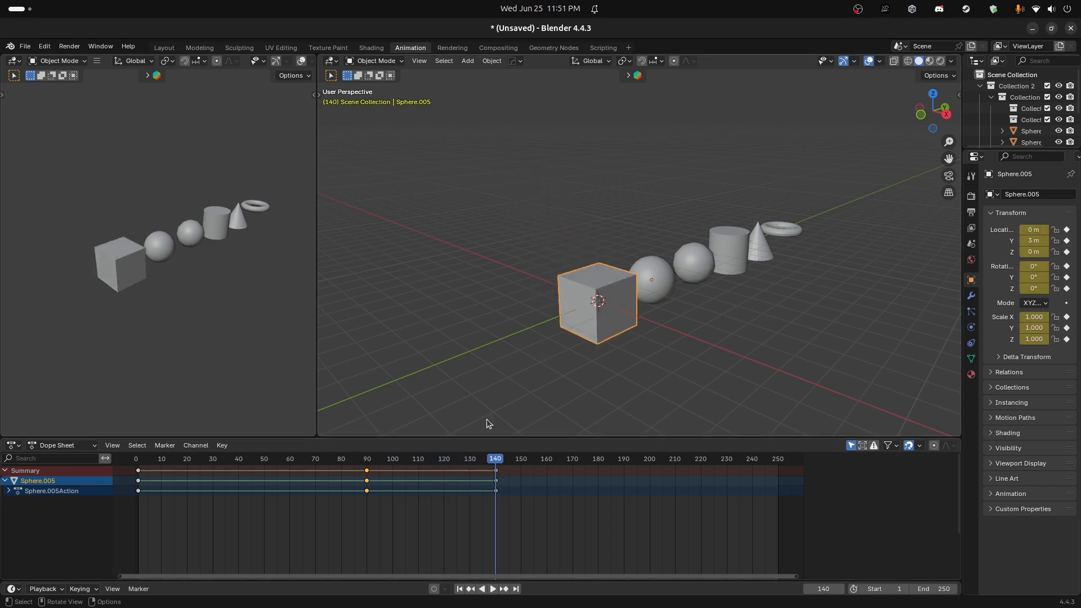
left_click_drag(496, 459, 139, 485)
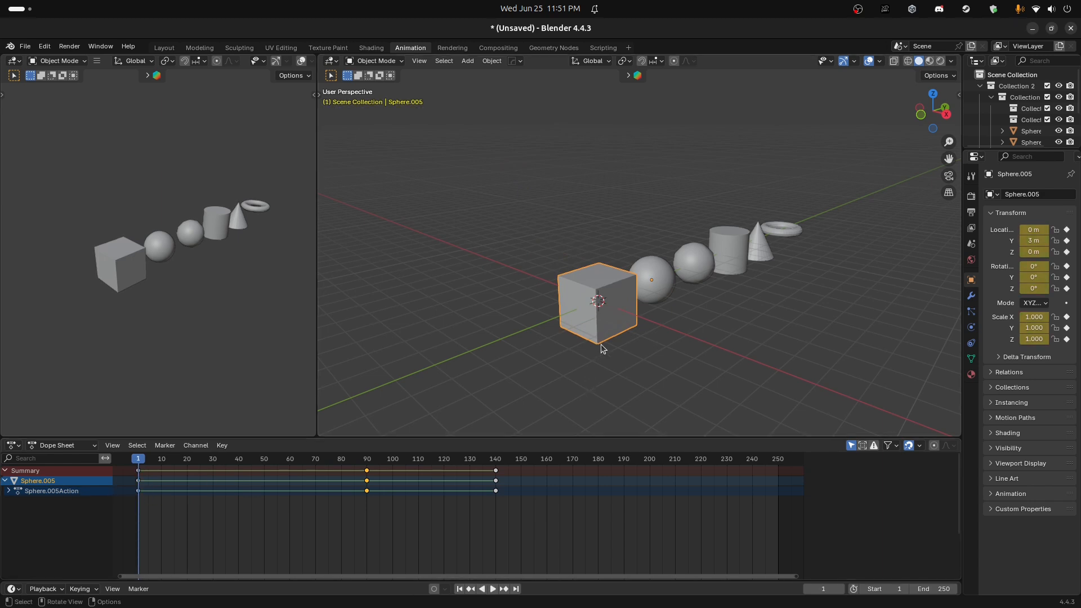
left_click_drag(138, 463, 494, 496)
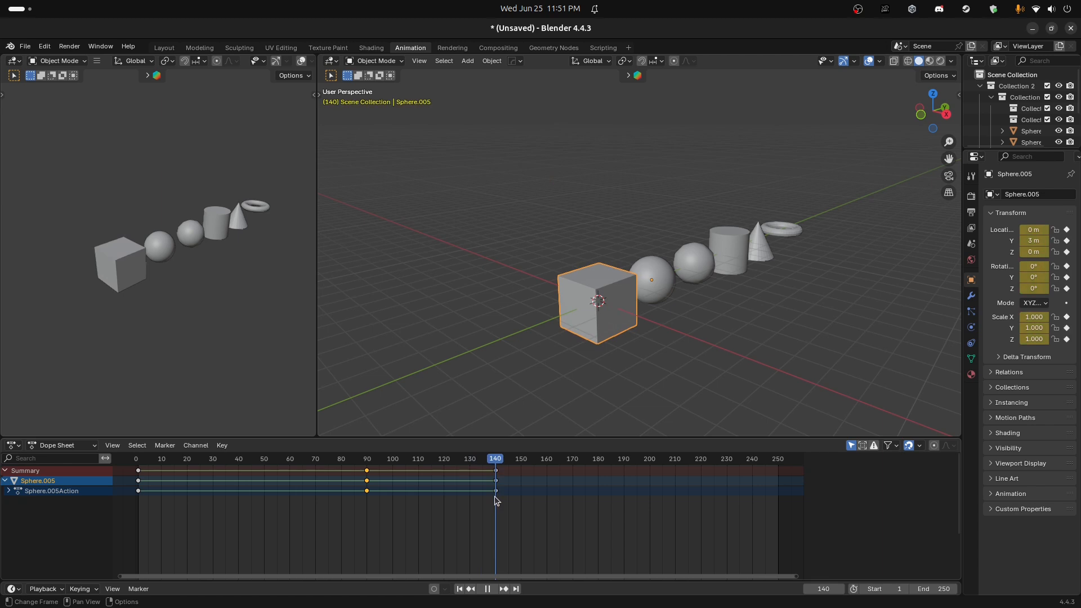
left_click_drag(495, 496, 494, 496)
left_click(459, 588)
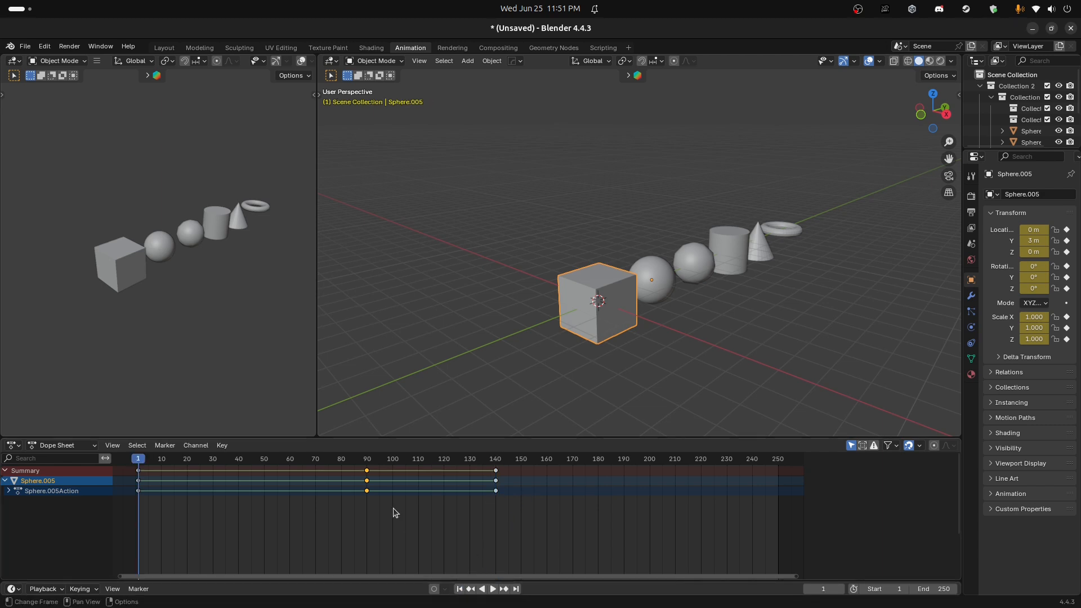
left_click(493, 588)
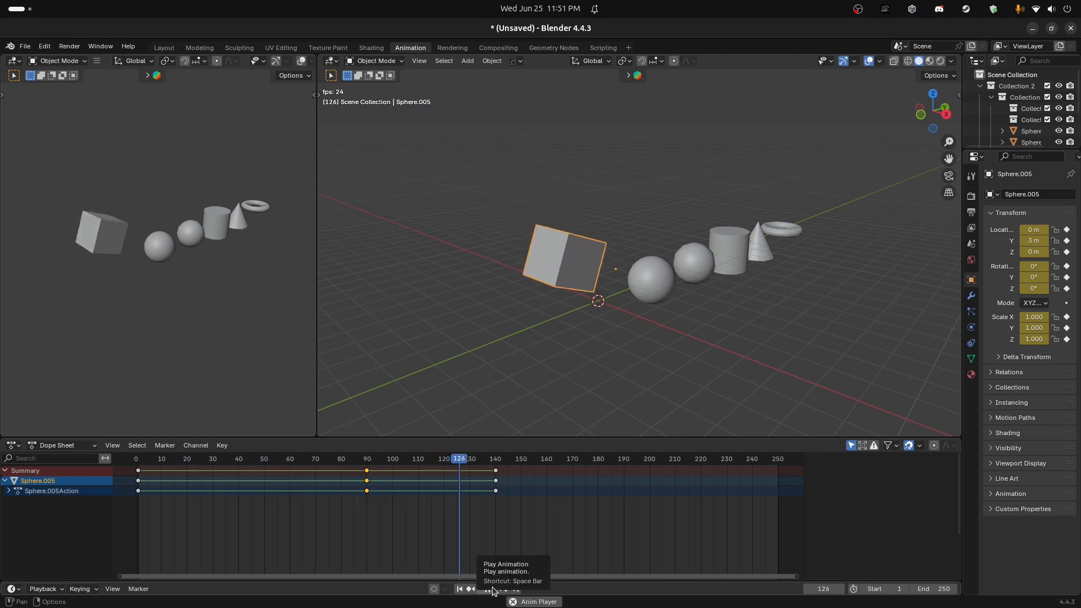
left_click(492, 588)
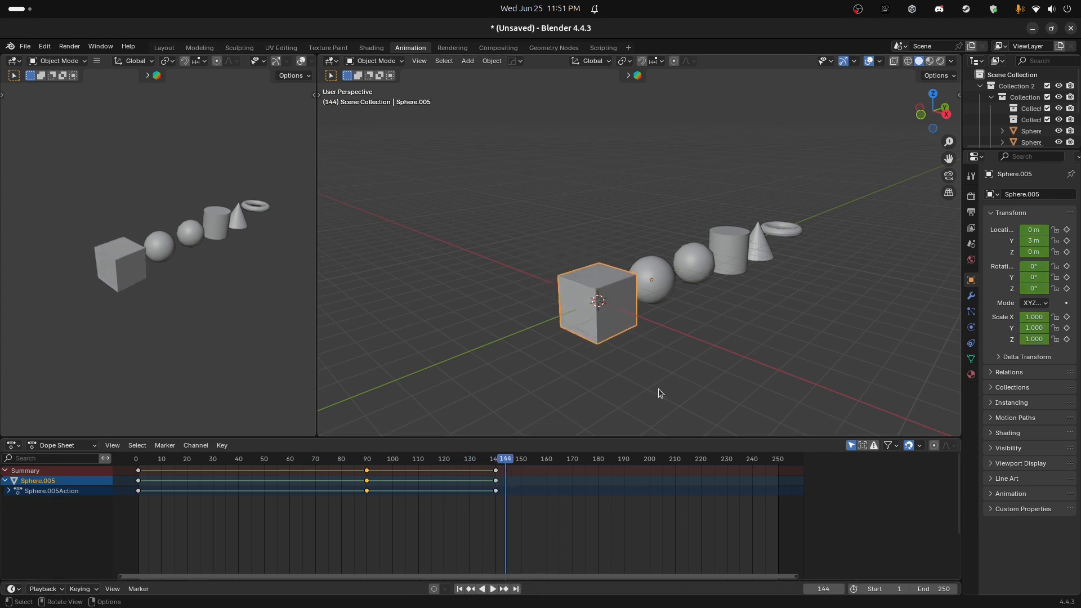
Step: Add a single-bone armature at the scene's origin
middle_click_drag(615, 397, 515, 293)
key("shift+a")
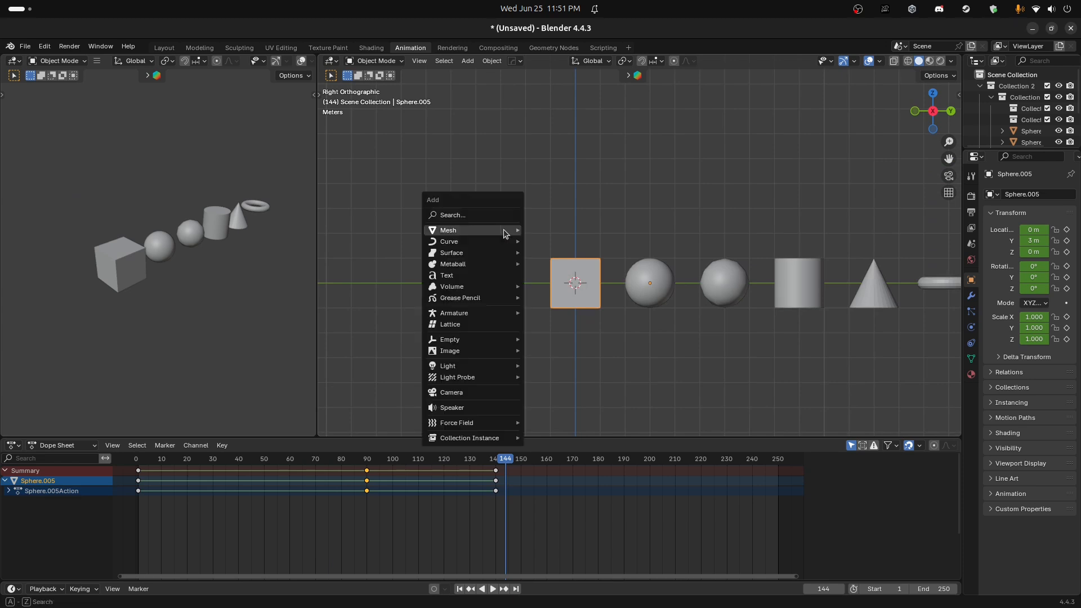
mouse_move(505, 233)
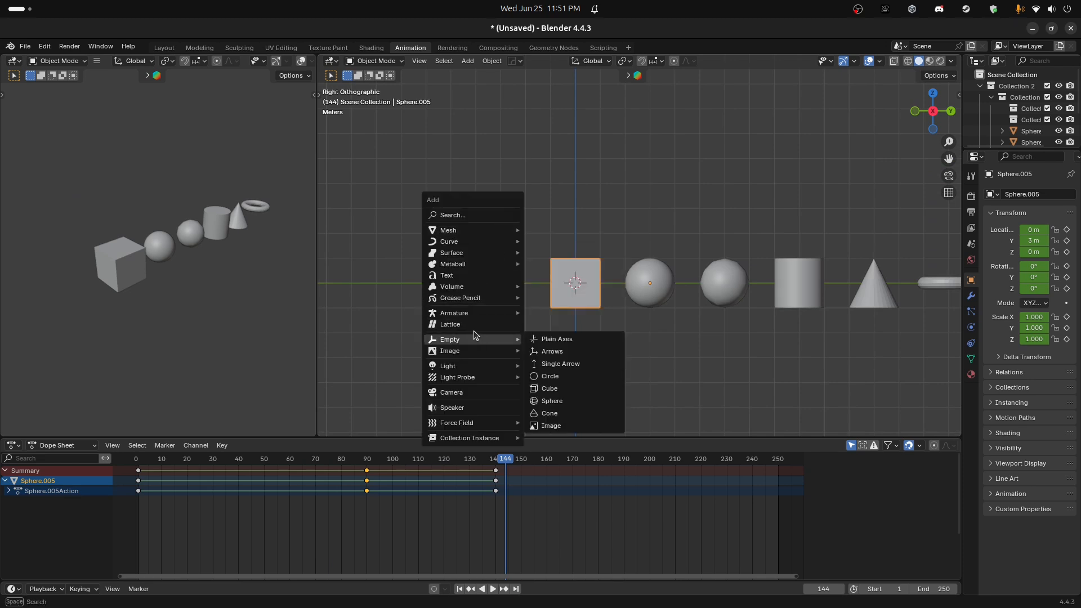
mouse_move(507, 314)
left_click(545, 313)
middle_click_drag(474, 310, 562, 338)
Step: Move the armature 2 m up along the Z axis, above the cube
key("g")
key("z")
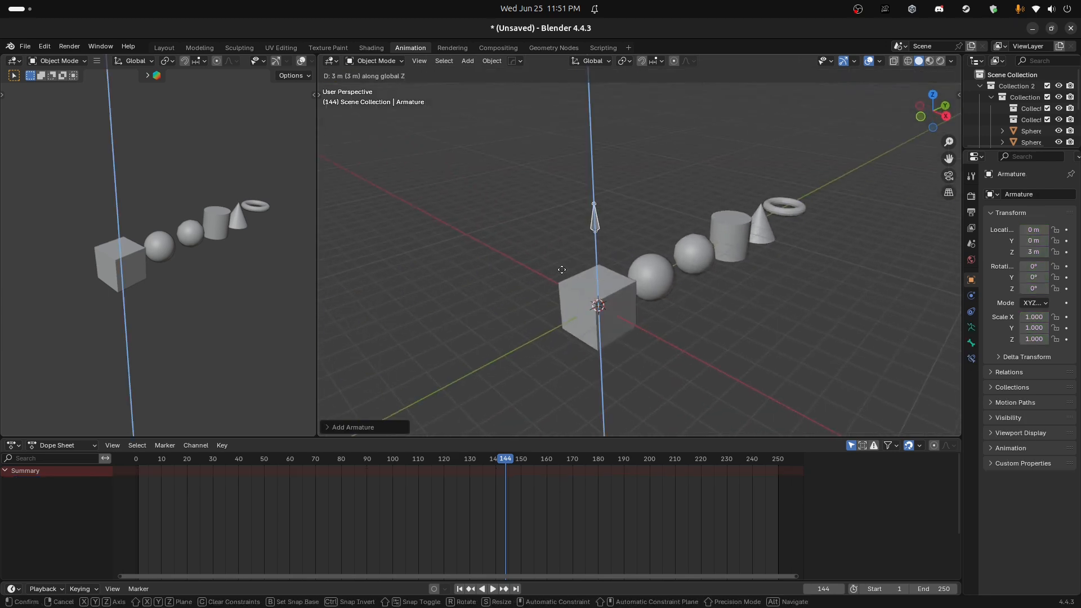
key("Escape")
key("g")
key("z")
left_click(609, 167)
Step: Duplicate the armature and place the copy 1 m higher along Z, directly on top of the original
middle_click_drag(631, 298, 613, 325)
scroll(613, 322, "up", 4)
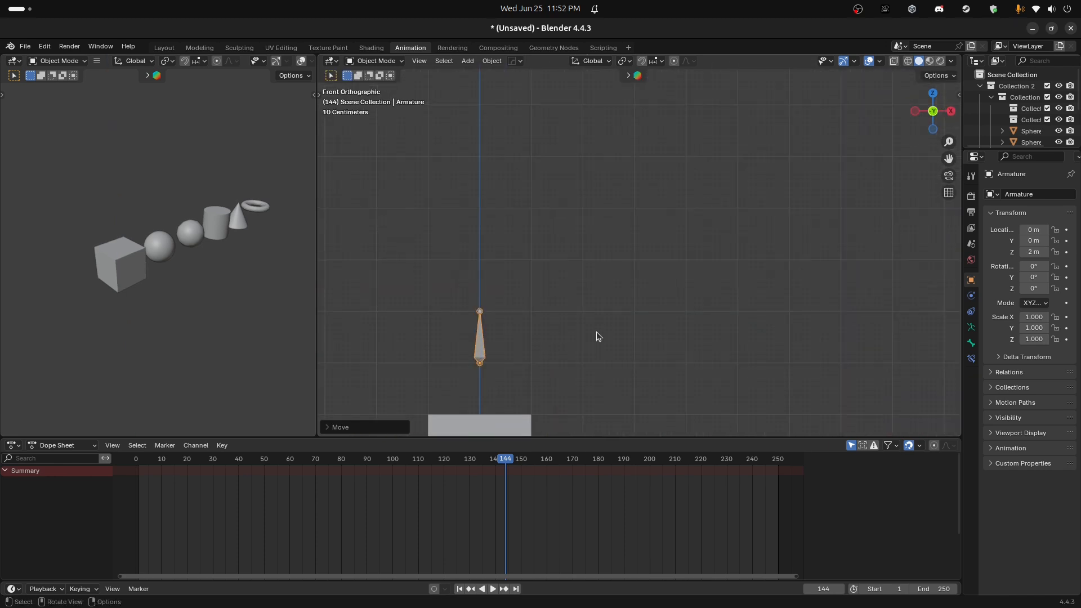
key("shift+d")
key("z")
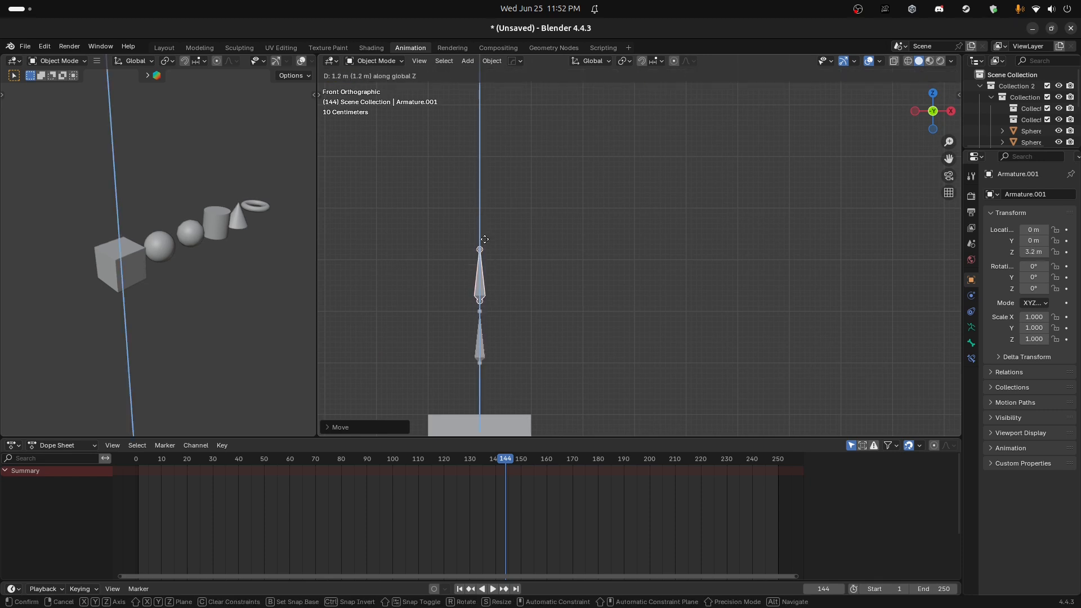
key("Escape")
key("ctrl+z")
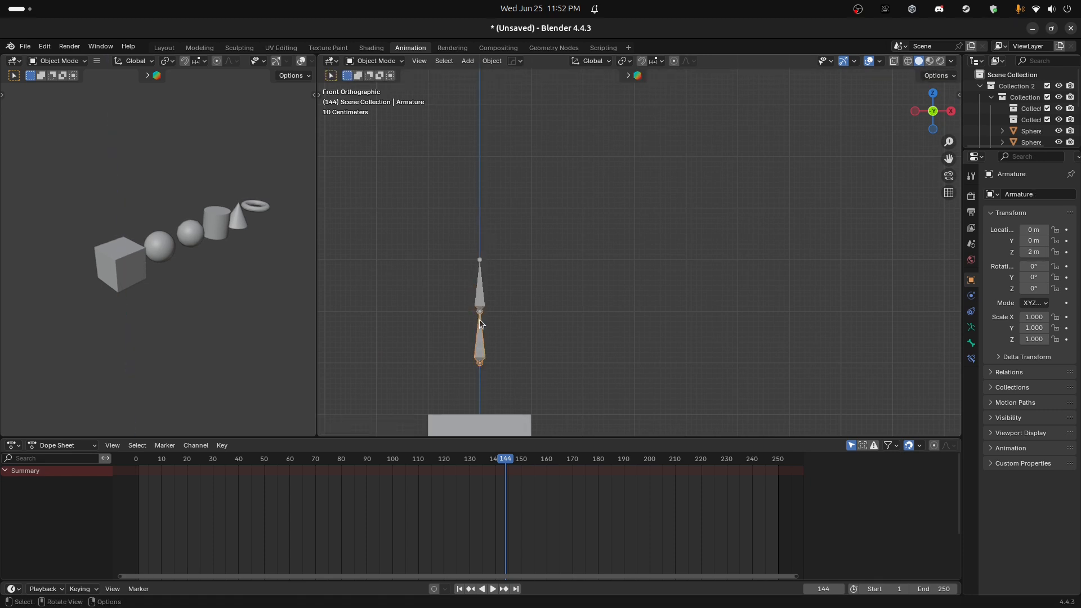
Step: Parent the upper armature to the lower one with the Bone option
right_click(515, 272)
left_click(483, 338, "shift")
key("ctrl+p")
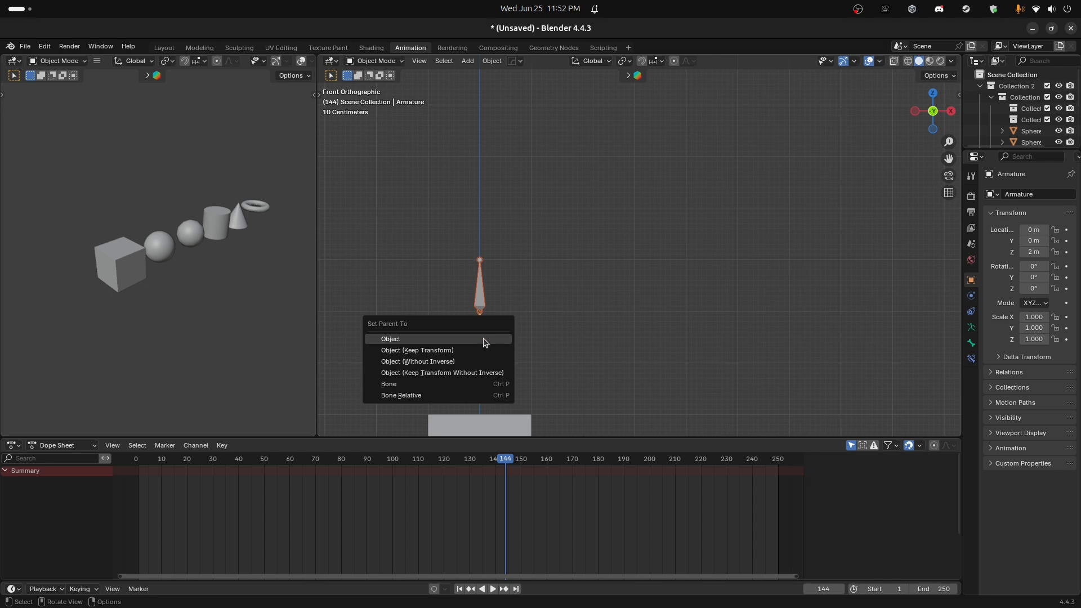
left_click(463, 385)
Step: Try rotating the lower armature and the upper armature in front view to test the parenting
key("r")
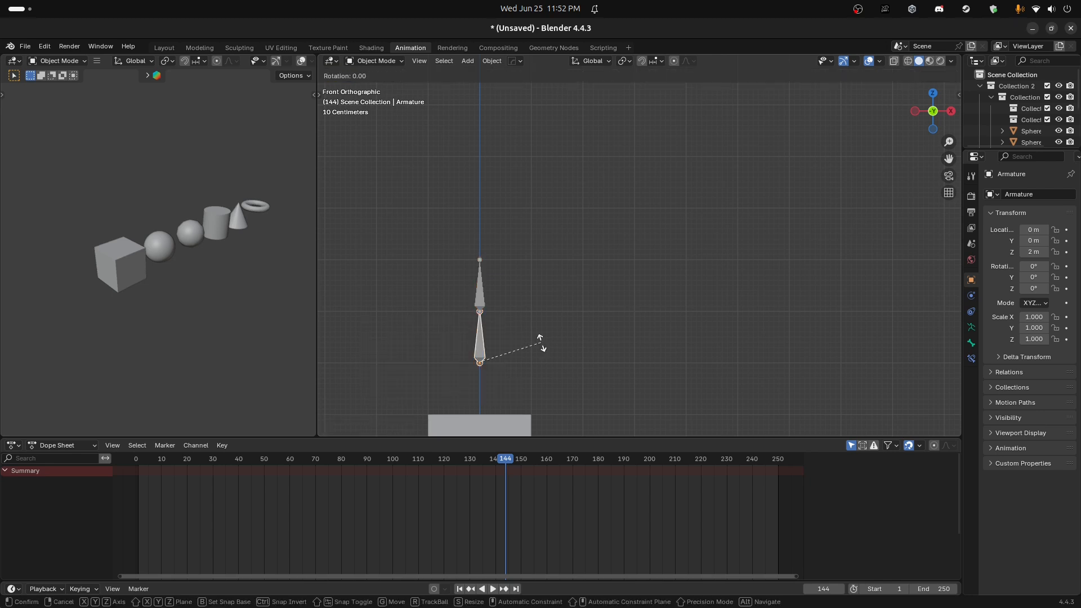
right_click(569, 412)
left_click(478, 286)
key("r")
right_click(496, 310)
left_click(869, 61)
left_click(870, 62)
Step: Try rotating the lower armature about the X axis by about -20°, and freely in front view
middle_click_drag(496, 344, 544, 330)
left_click(544, 330)
key("r")
key("x")
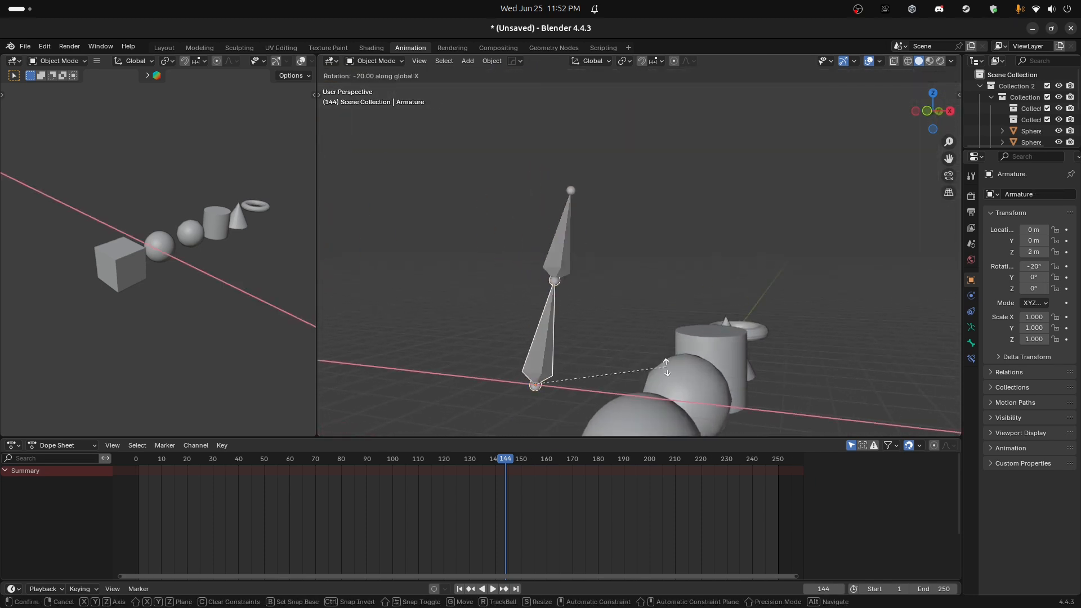
right_click(619, 287)
middle_click_drag(619, 287, 581, 296)
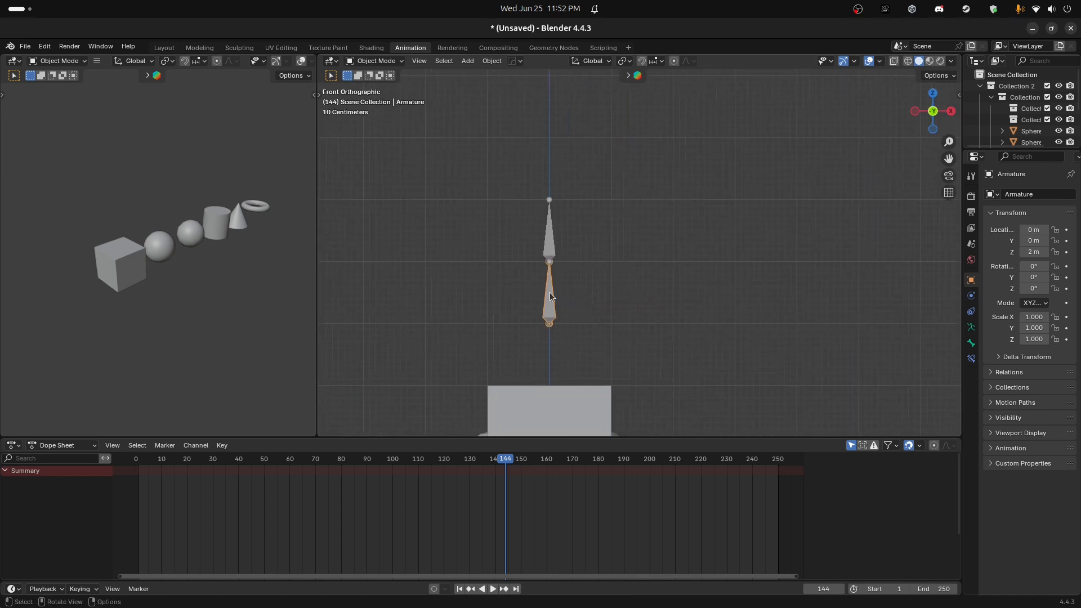
key("r")
right_click(617, 283)
Step: Move the armature pair down 2.9 m along the Z axis into the cube
scroll(541, 245, "down", 3)
key("g")
key("z")
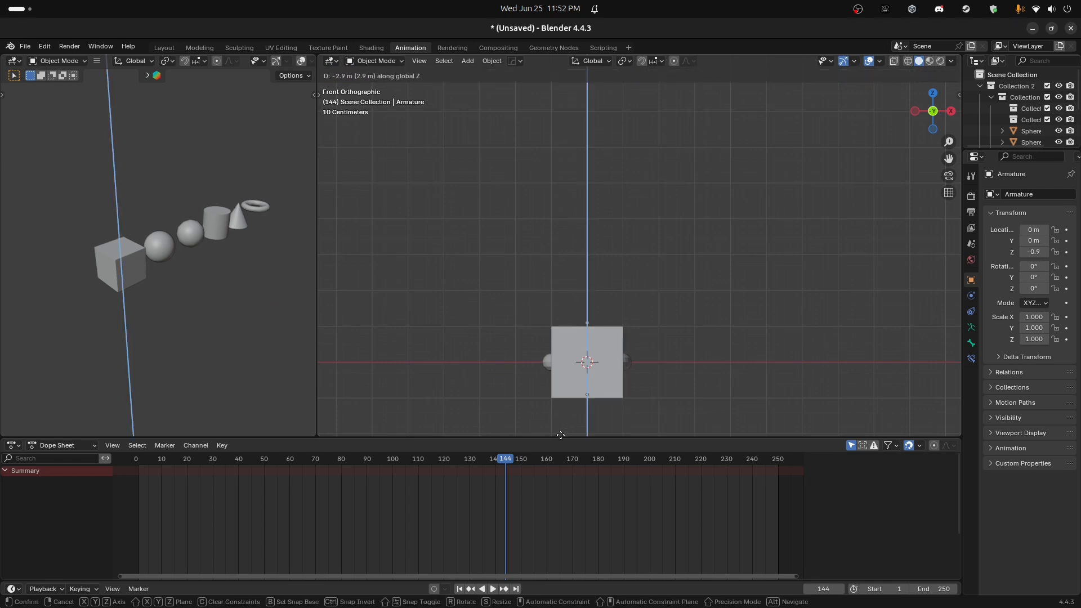
left_click(561, 434)
middle_click_drag(561, 433, 586, 394)
middle_click_drag(608, 354, 538, 343)
Step: Try moving the upper armature along the Y axis and turn on X-ray display in the viewport
left_click(534, 353)
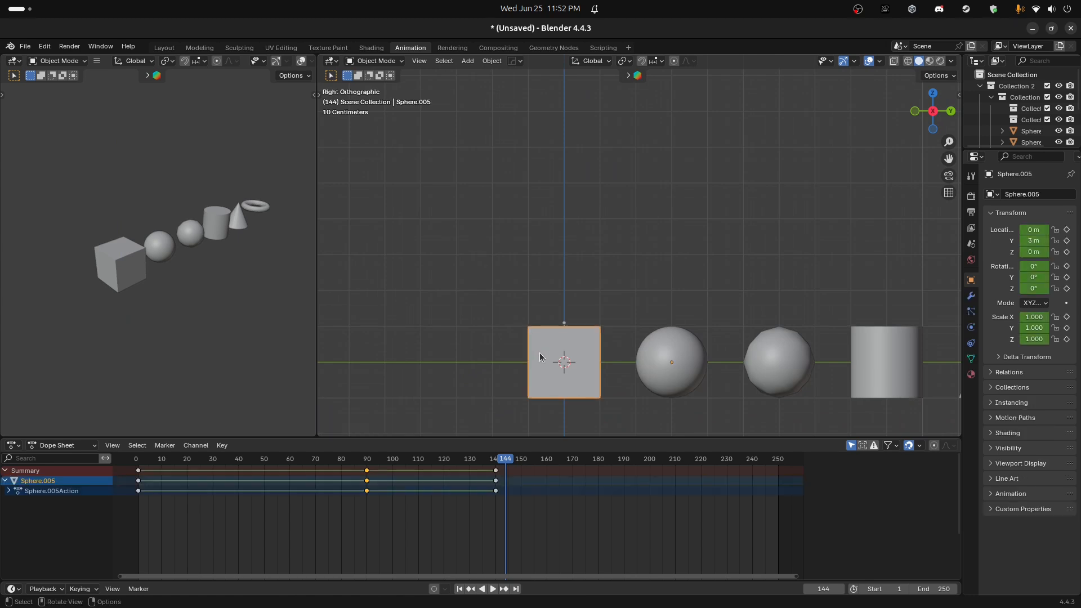
left_click(565, 321)
key("g")
key("y")
key("Escape")
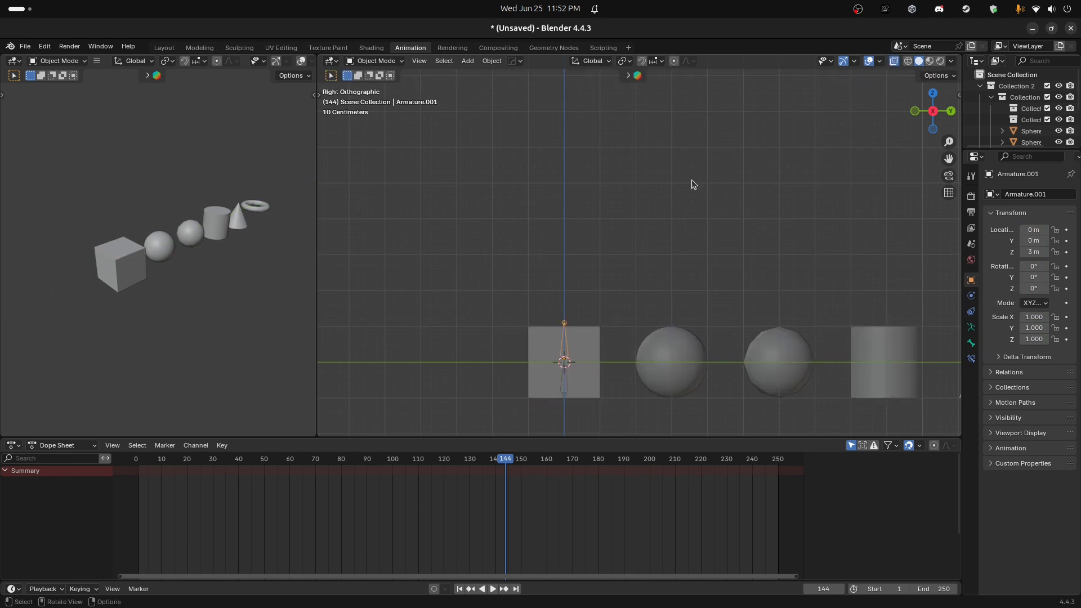
Step: Move the lower armature with its child 3 m along the Y axis into the smooth sphere
left_click(567, 385)
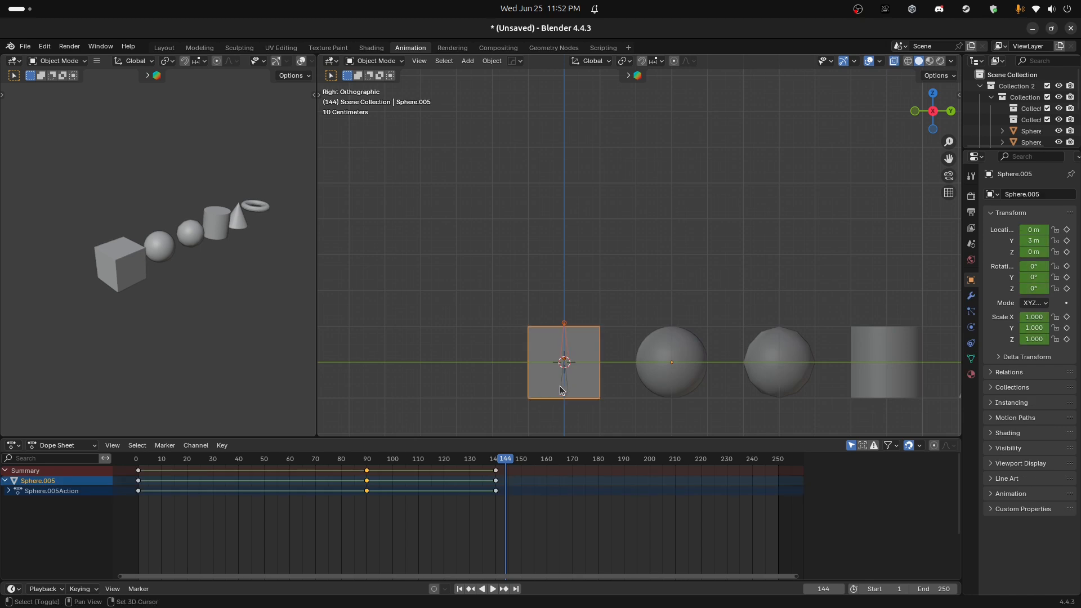
left_click(562, 387)
scroll(574, 388, "down", 2)
key("g")
key("y")
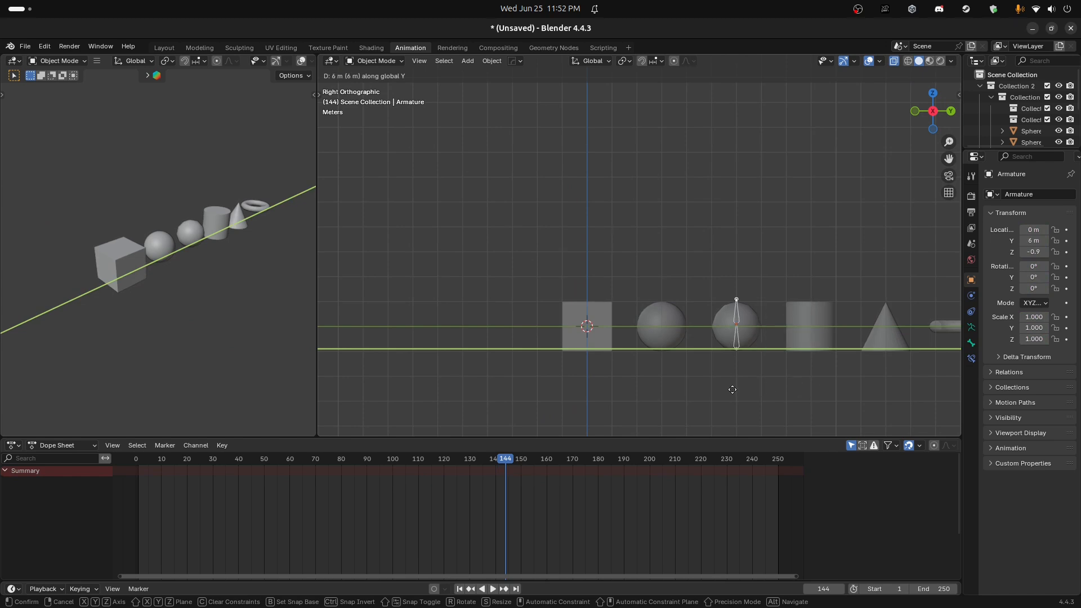
left_click(656, 393)
Step: Scale the armature pair to 0.9 so that it fits inside the sphere
scroll(695, 347, "up", 3)
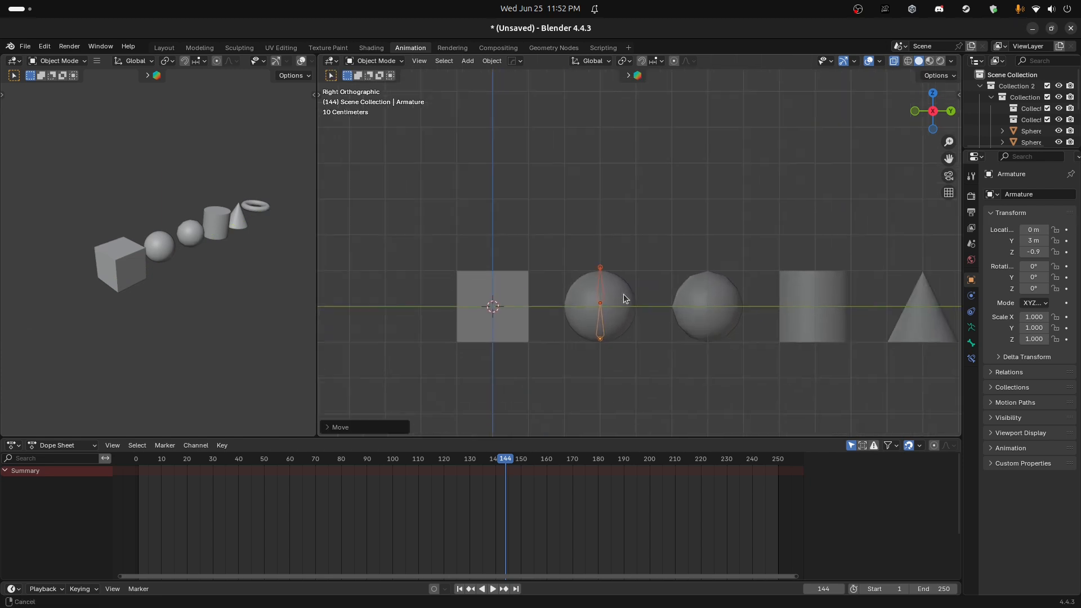
scroll(580, 324, "up", 3)
key("s")
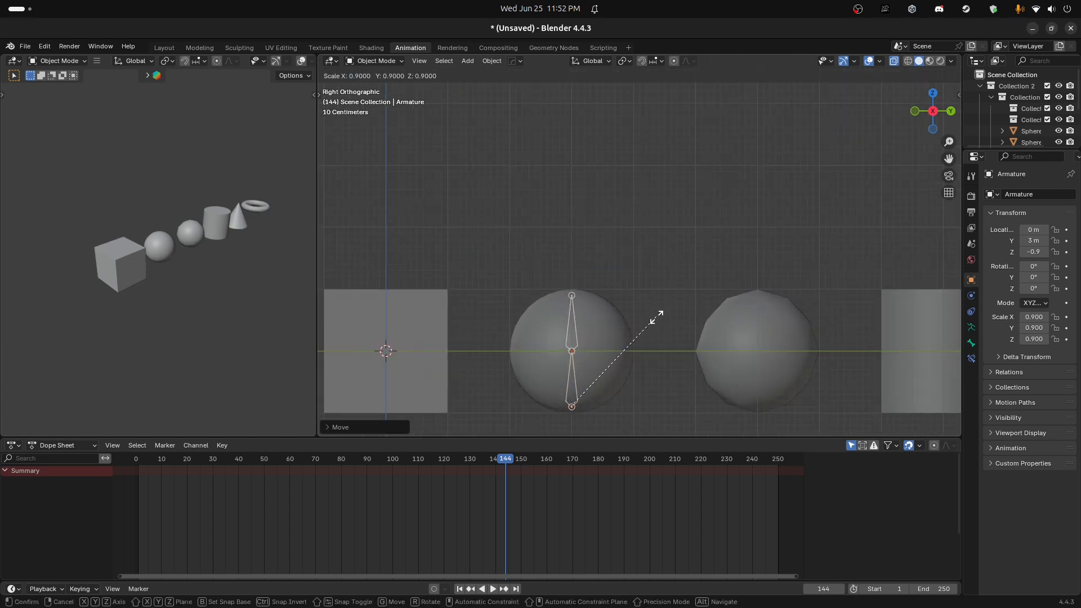
left_click(653, 316)
middle_click_drag(654, 316, 610, 361)
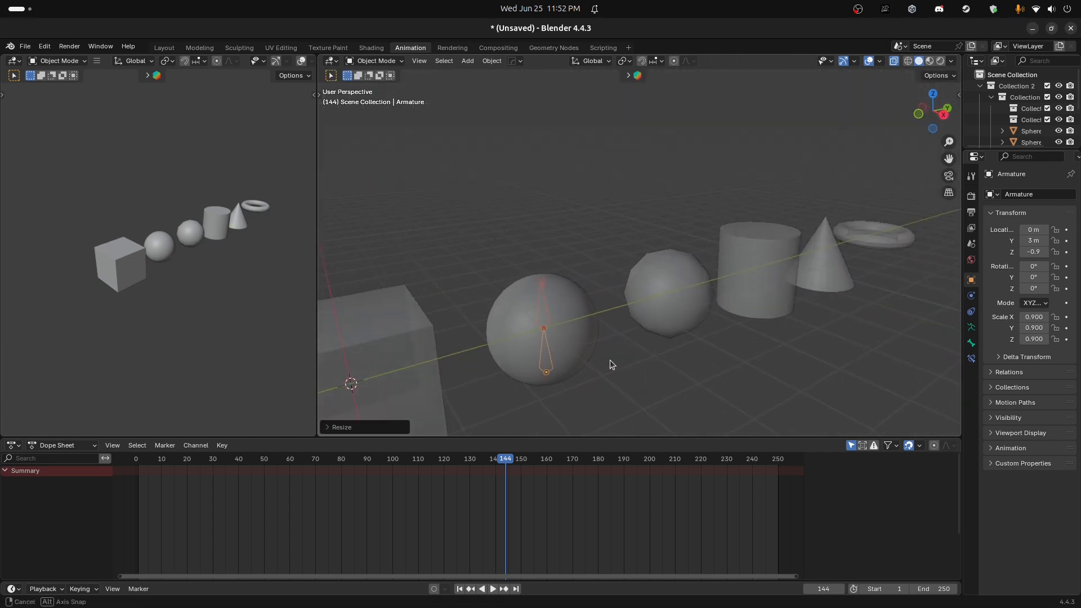
Step: Try moving the lower armature freely out of the sphere
left_click(531, 330)
left_click(539, 321)
left_click(542, 337)
left_click(544, 348)
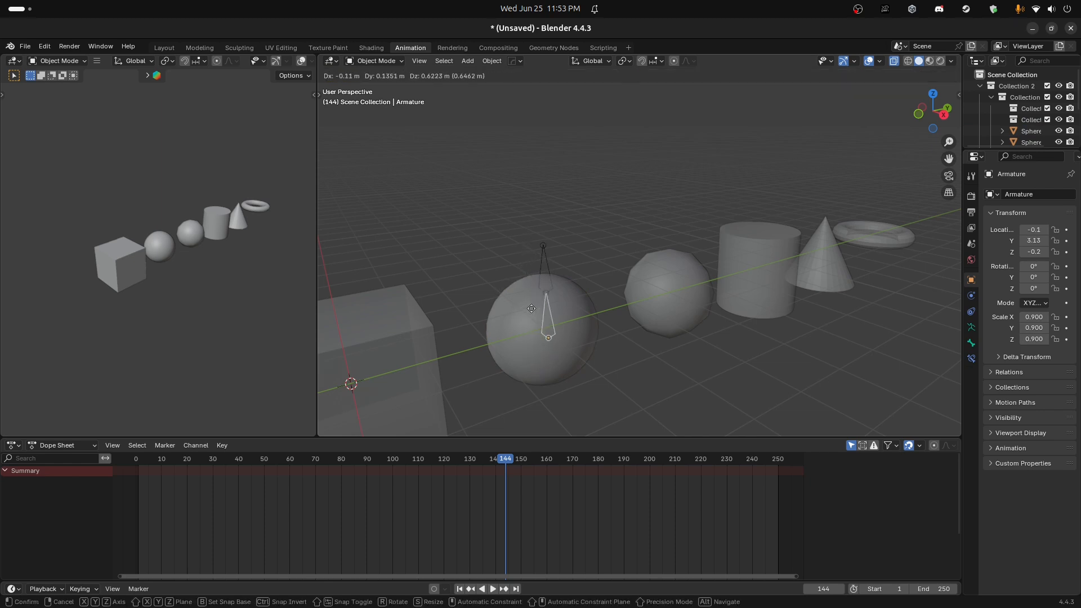
Step: Parent the smooth sphere to the lower armature with automatic weights
left_click(519, 335)
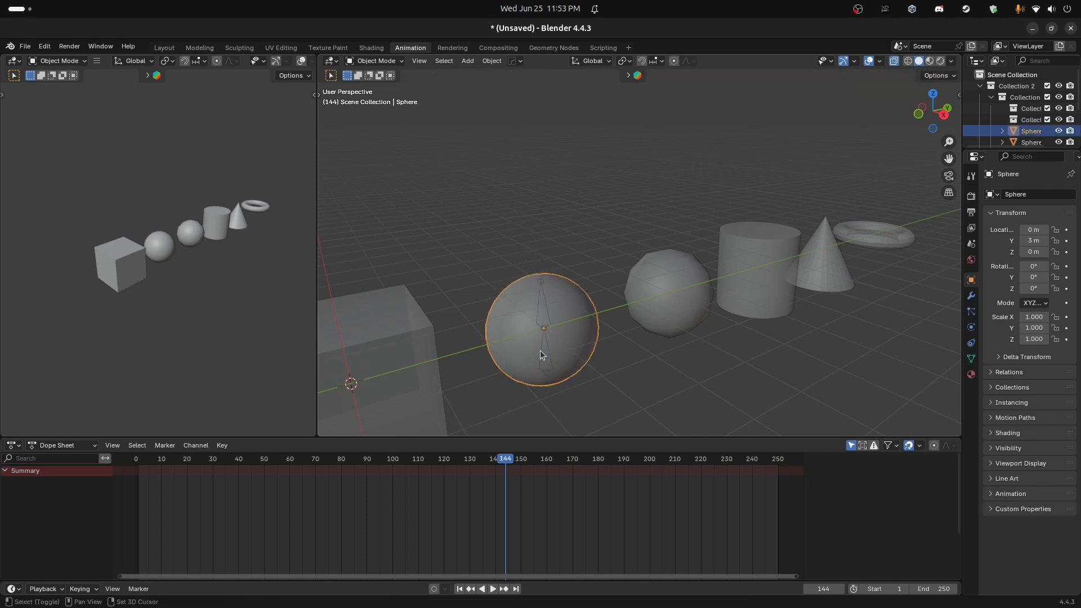
left_click(539, 351, "shift")
key("ctrl+p")
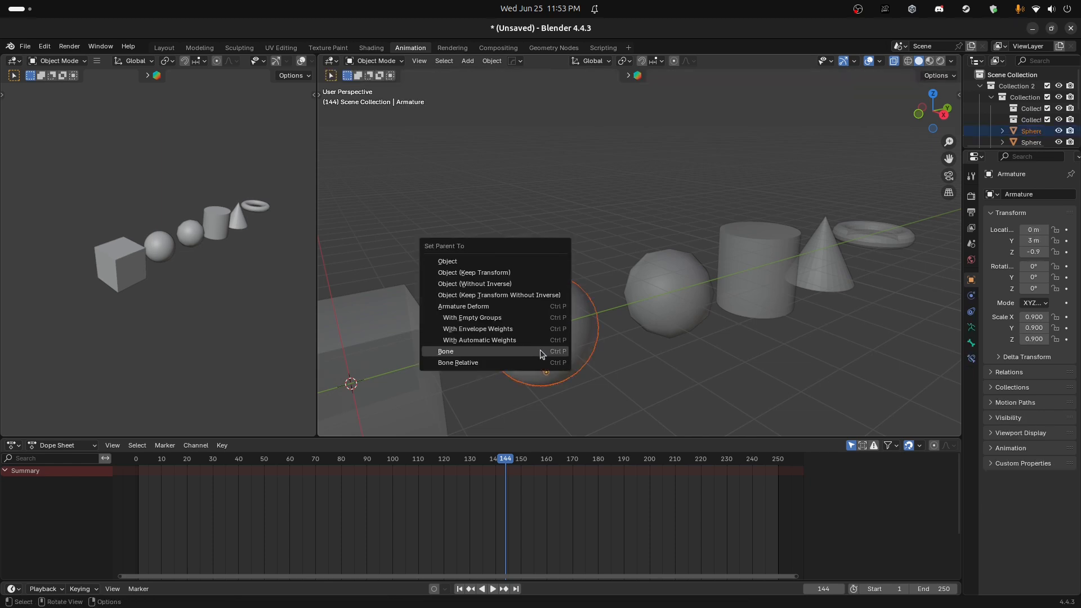
left_click(515, 341)
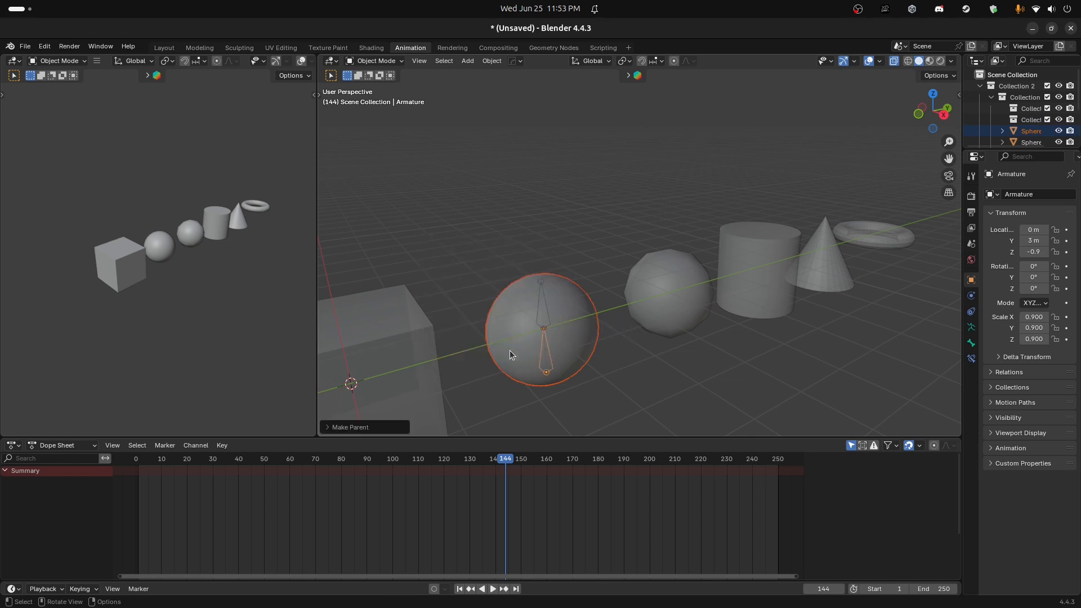
Step: Switch the lower armature to Pose Mode and select its bone
key("Tab")
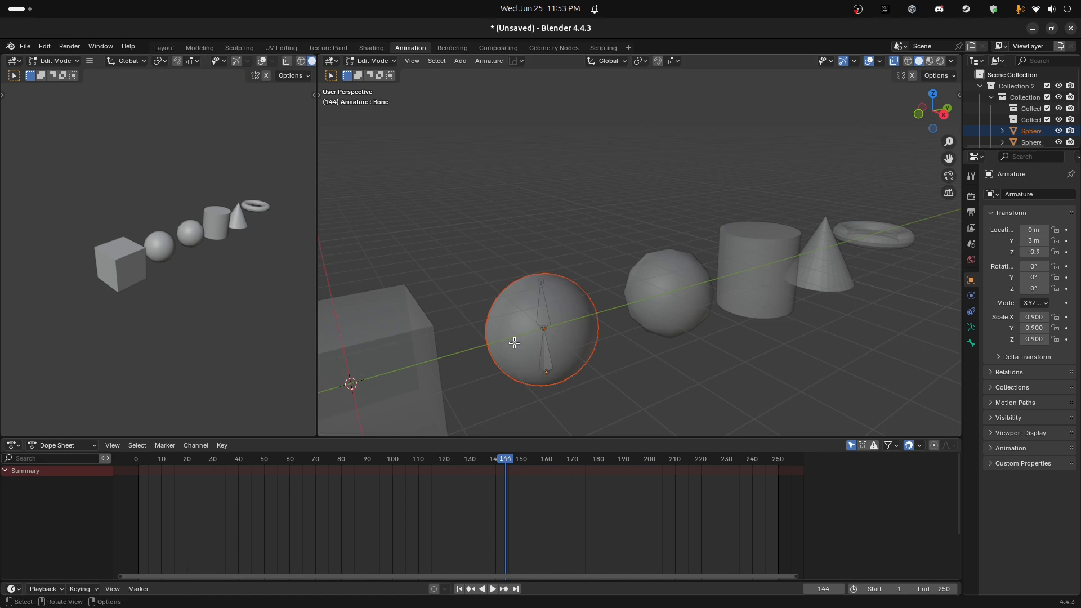
left_click(378, 61)
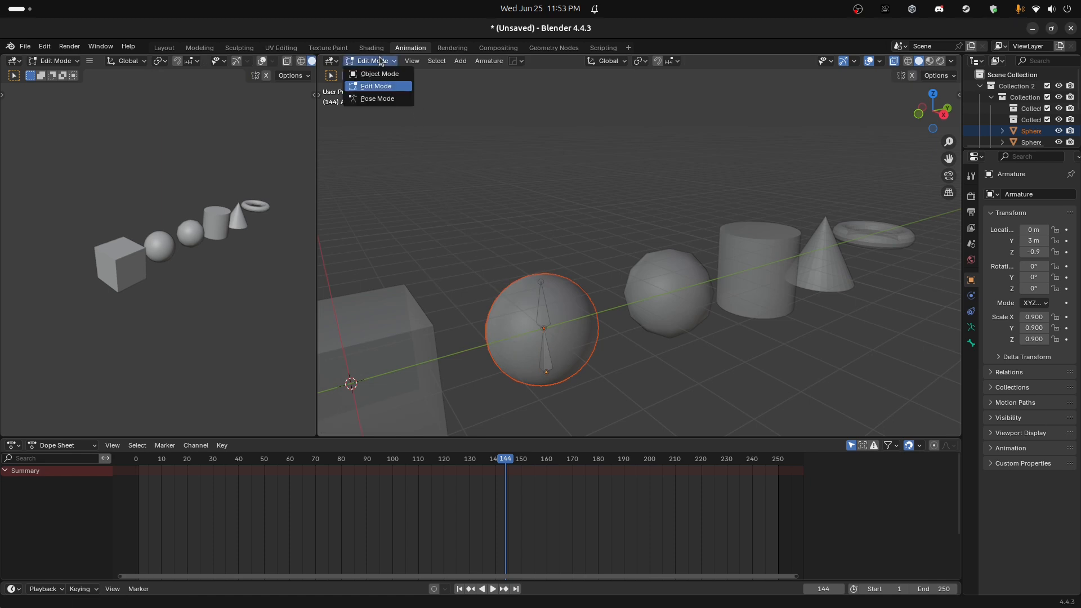
left_click(373, 99)
left_click(542, 335)
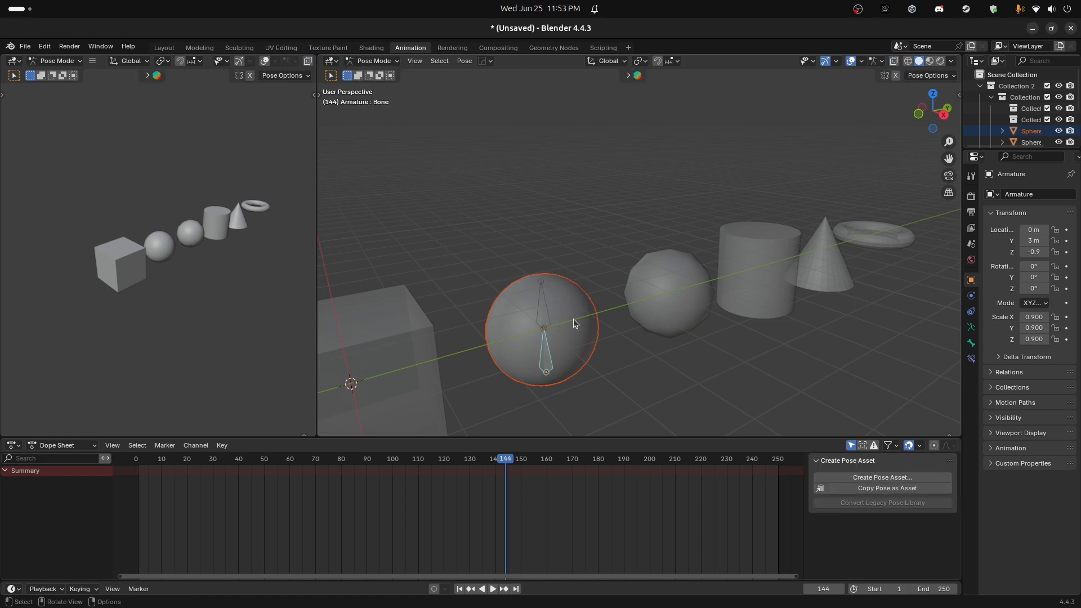
Step: Try rotating the lower bone about the X and Y axes in Pose Mode to test the sphere's deformation
key("r")
key("x")
key("y")
key("x")
right_click(608, 319)
left_click(563, 319)
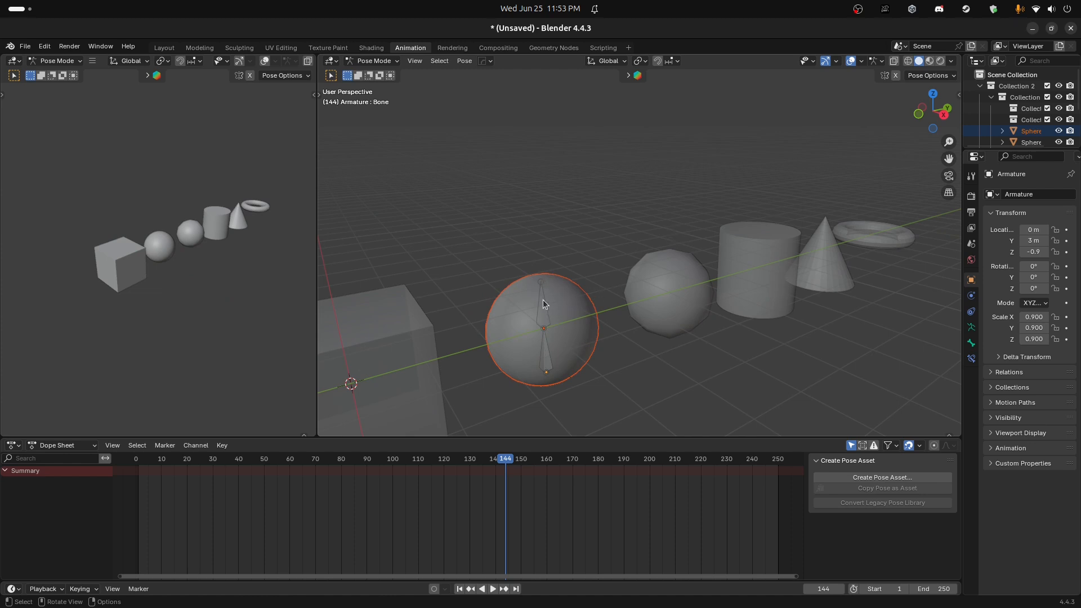
left_click(547, 351)
key("r")
key("x")
right_click(671, 365)
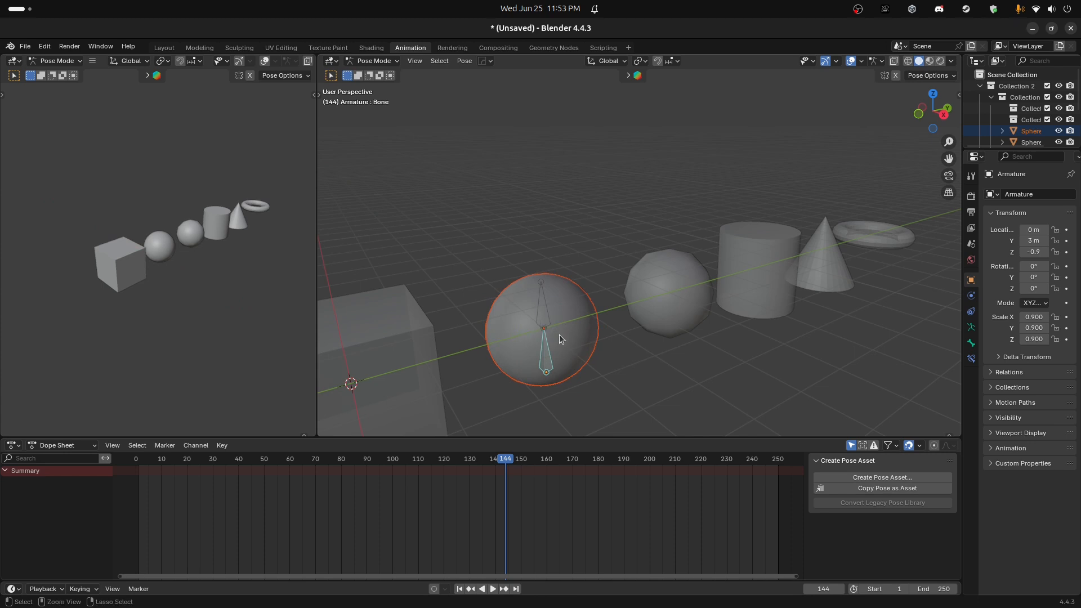
Step: Return to Object Mode and try rotating the upper armature
key("ctrl+Tab")
left_click(545, 305)
key("r")
right_click(590, 360)
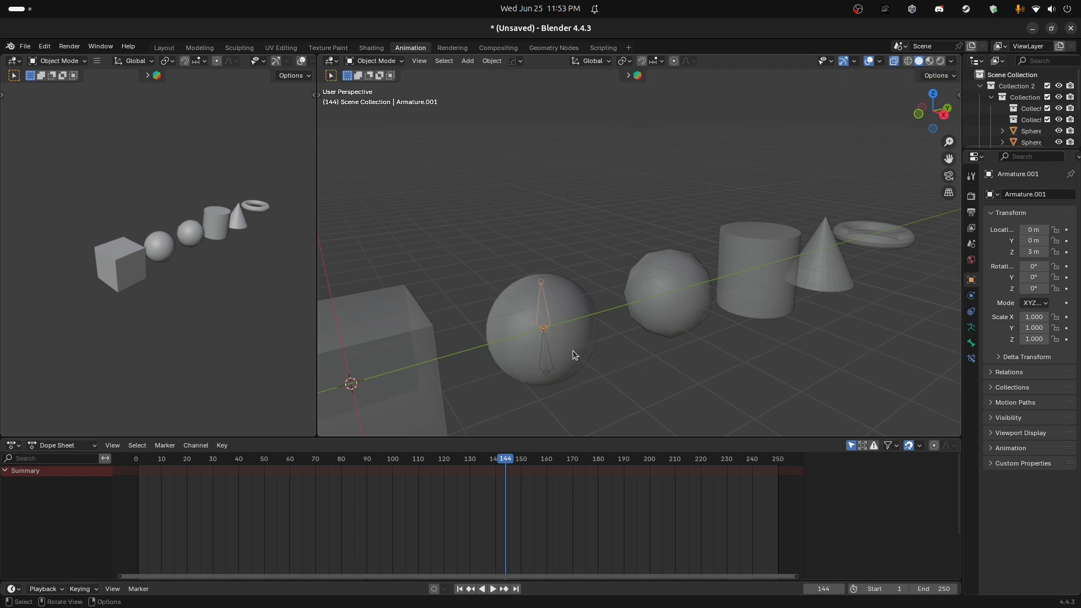
Step: Play the timeline briefly, return to frame 1, and clear the sphere's parent while keeping its transformation
left_click(572, 351)
key("space")
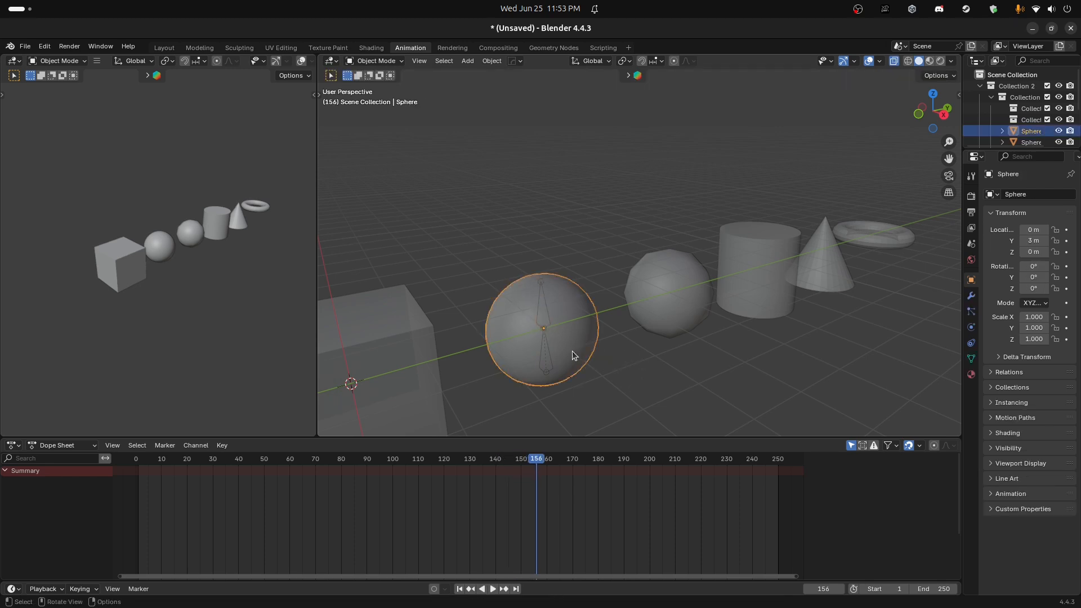
left_click(459, 590)
key("alt+p")
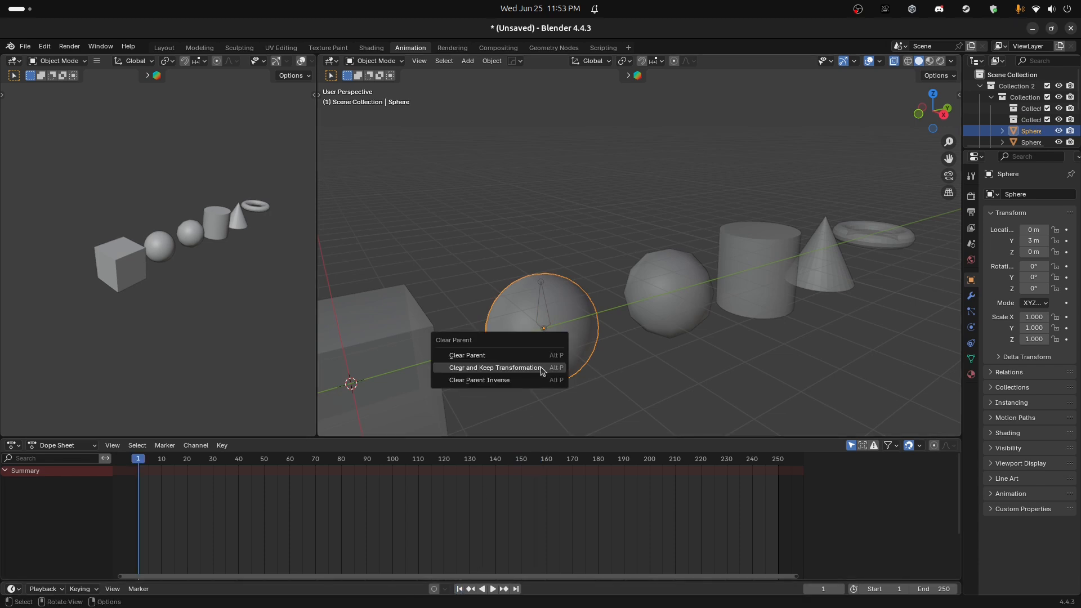
left_click(542, 369)
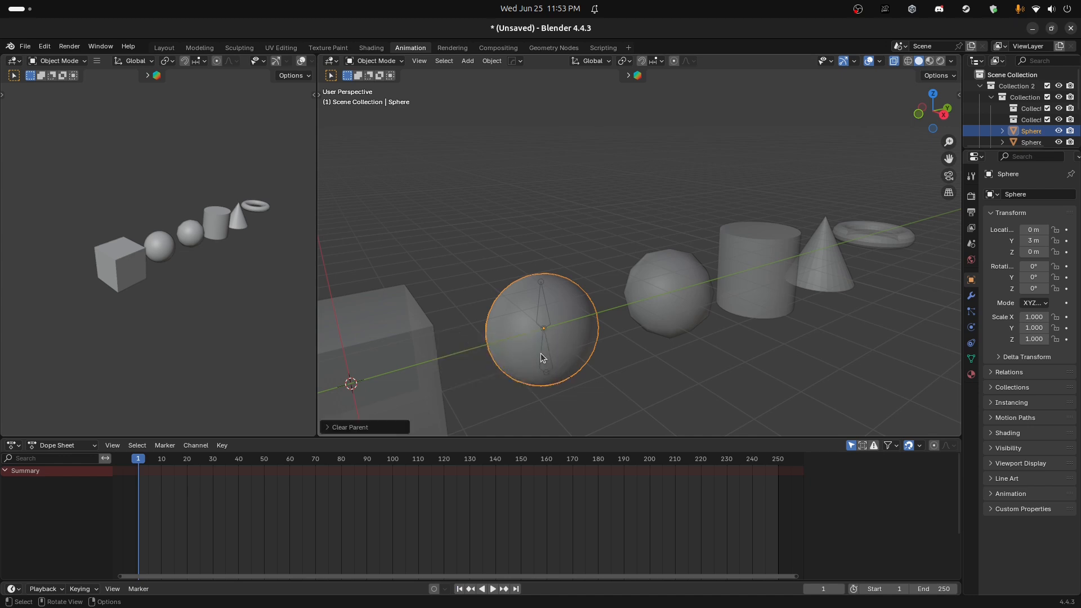
Step: Try moving the lower armature and the upper armature to check their link to the sphere
left_click(545, 354)
left_click(545, 337)
key("g")
right_click(591, 293)
left_click(539, 317)
key("g")
right_click(563, 345)
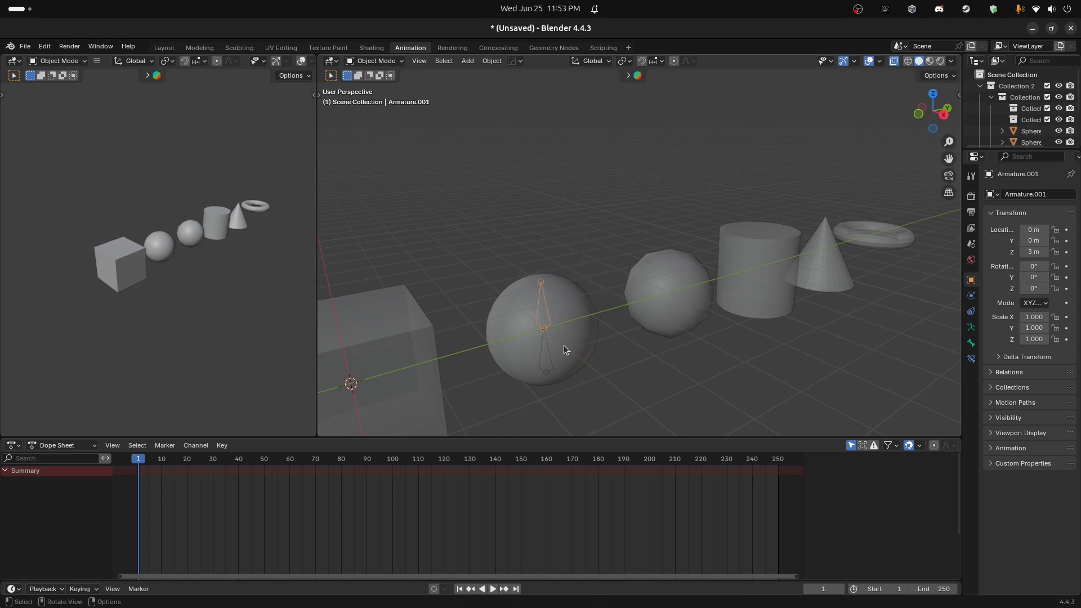
Step: Parent the smooth sphere to the upper armature with automatic weights
left_click(544, 353)
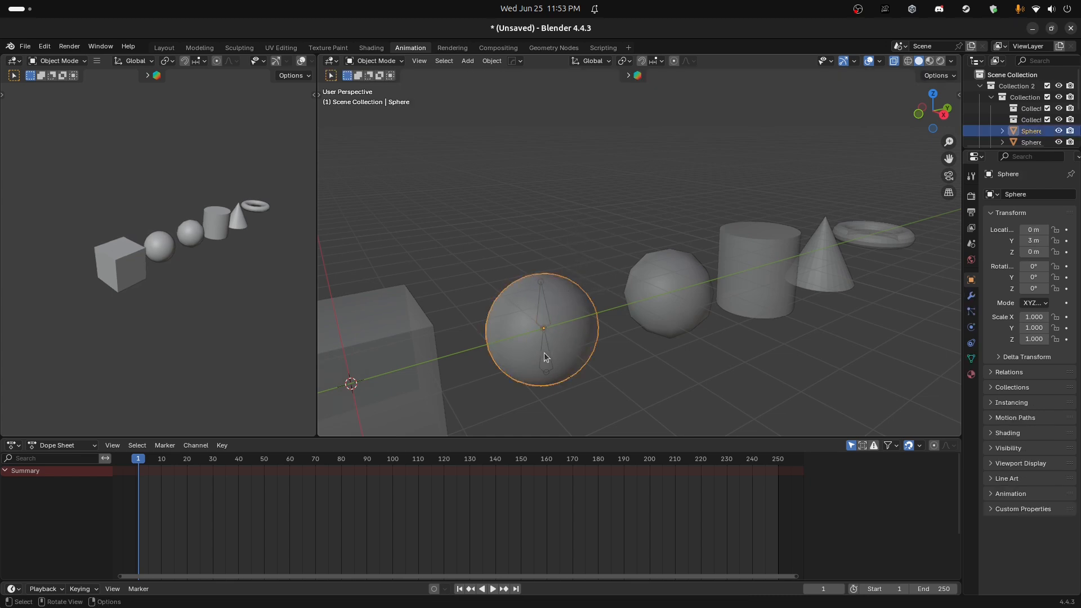
left_click(539, 310, "shift")
key("ctrl+p")
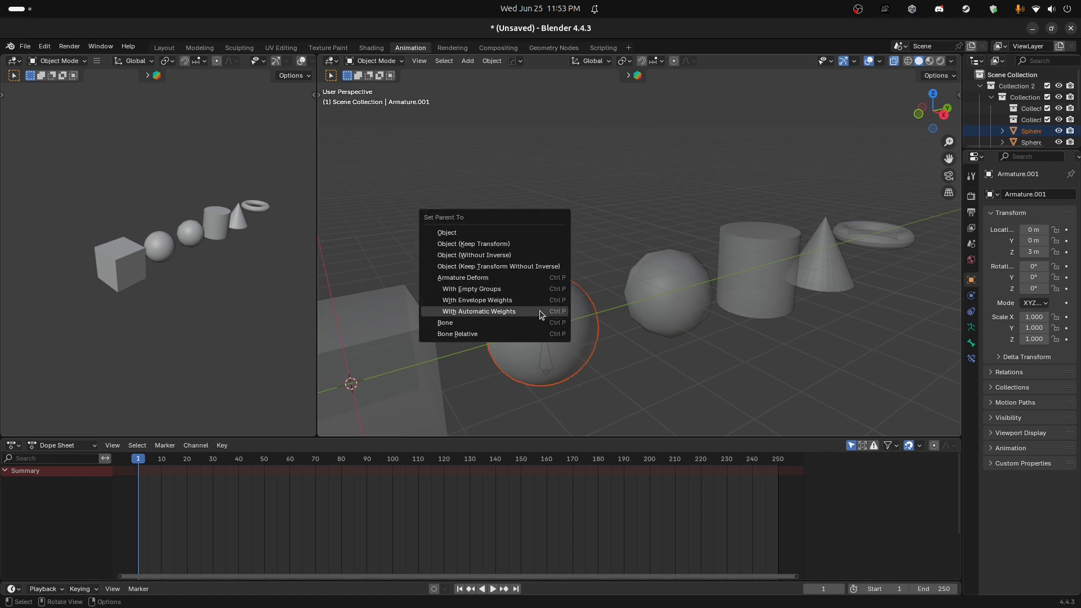
left_click(540, 312)
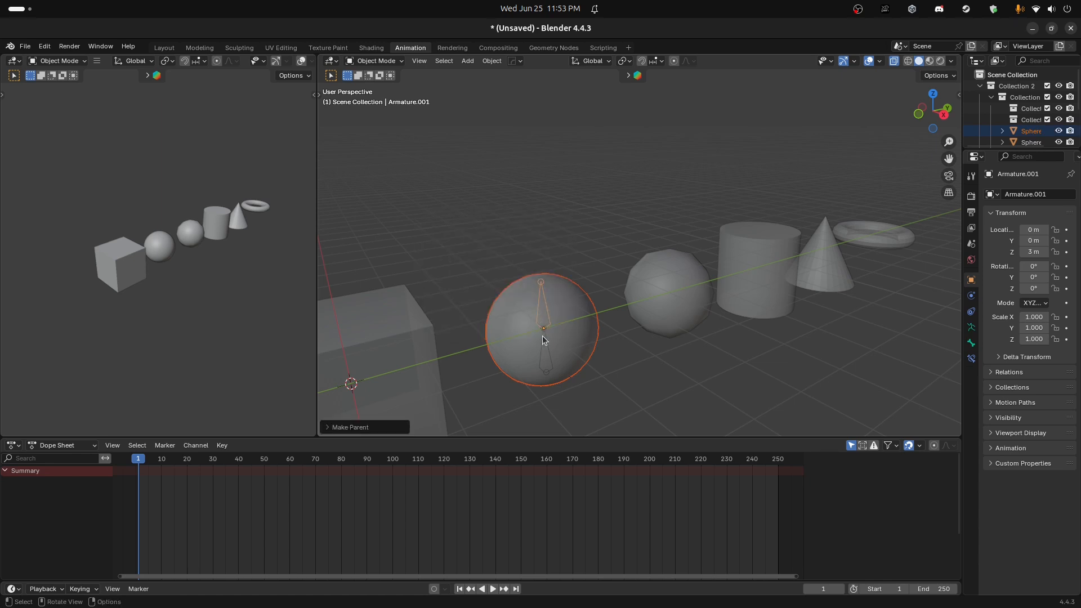
Step: Try rotating the upper armature's bone in Pose Mode to test the automatic weights, and return to Object Mode
key("ctrl+Tab")
left_click(542, 325)
key("r")
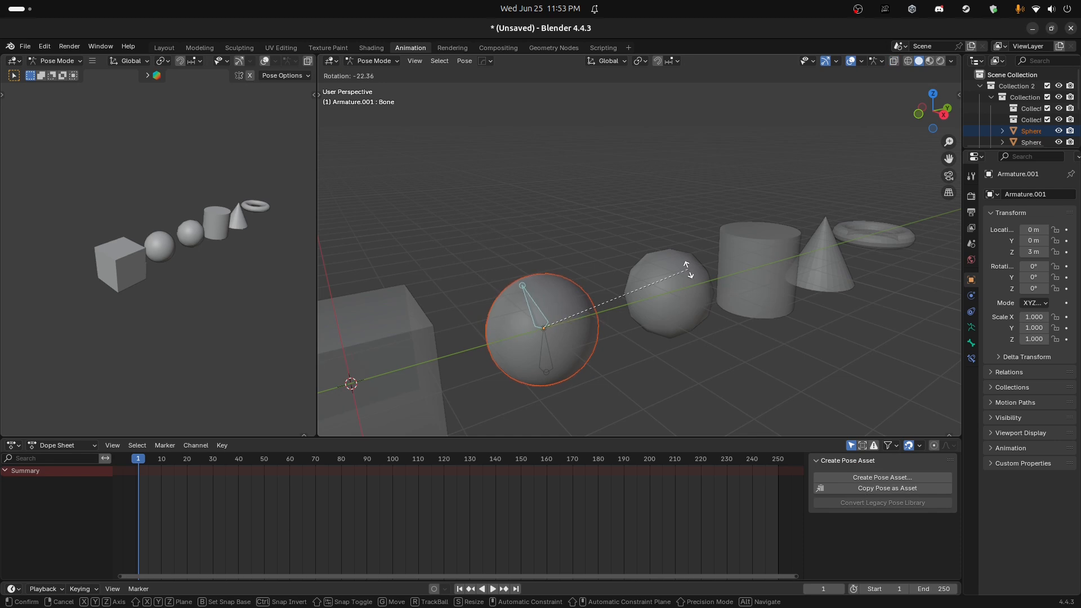
right_click(650, 349)
scroll(635, 354, "up", 3)
middle_click_drag(634, 355, 677, 239, "shift")
middle_click_drag(554, 345, 625, 242)
key("ctrl+Tab")
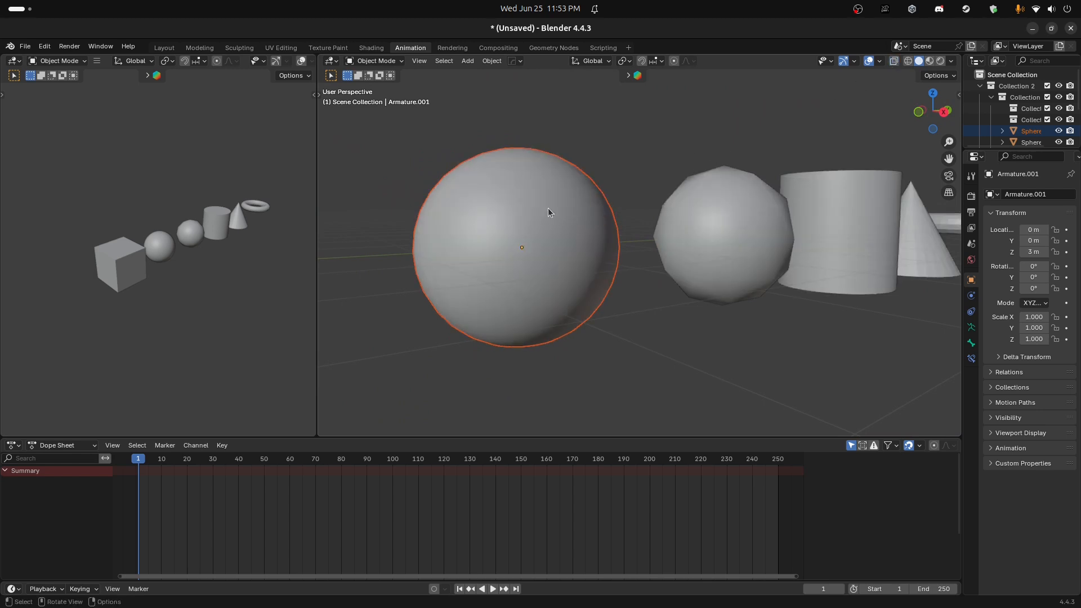
Step: Widen the Properties editor and enable In Front viewport display for both the upper and lower armatures
left_click(971, 343)
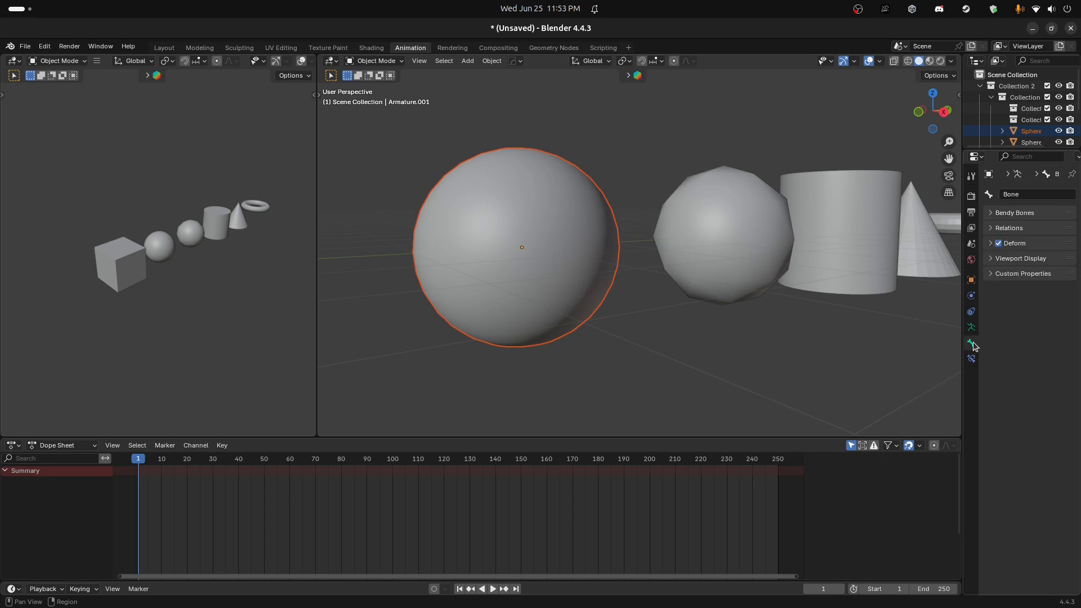
left_click(992, 258)
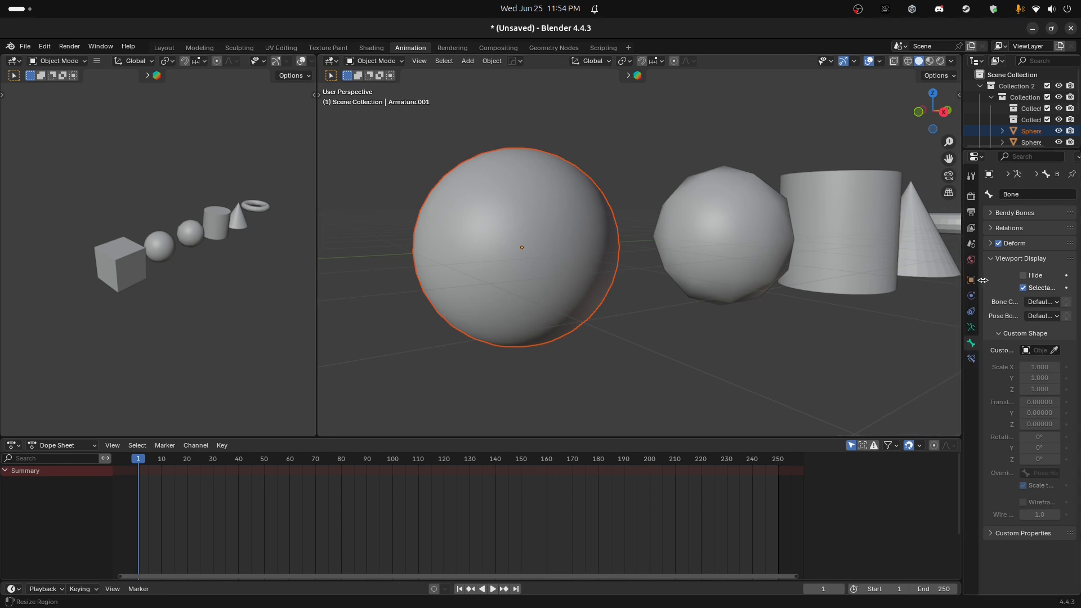
left_click_drag(962, 284, 766, 284)
left_click(772, 280)
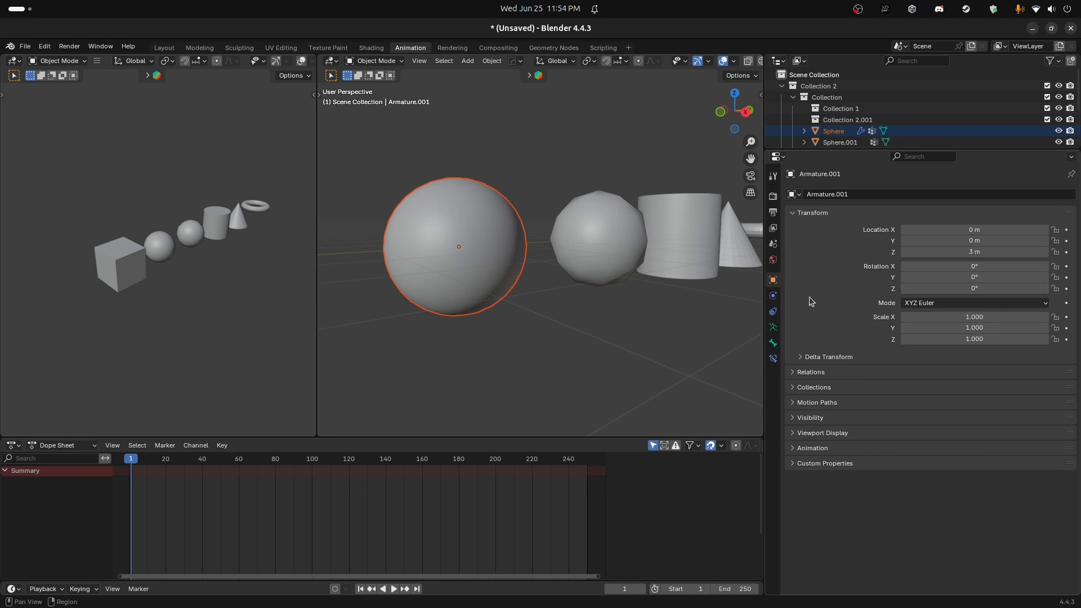
left_click(806, 432)
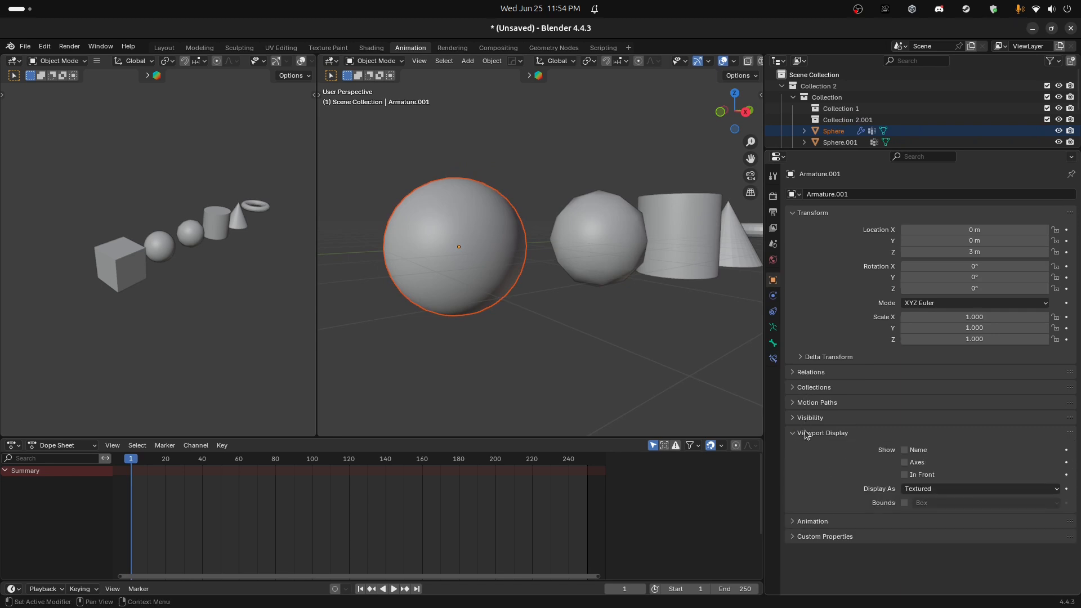
left_click(904, 474)
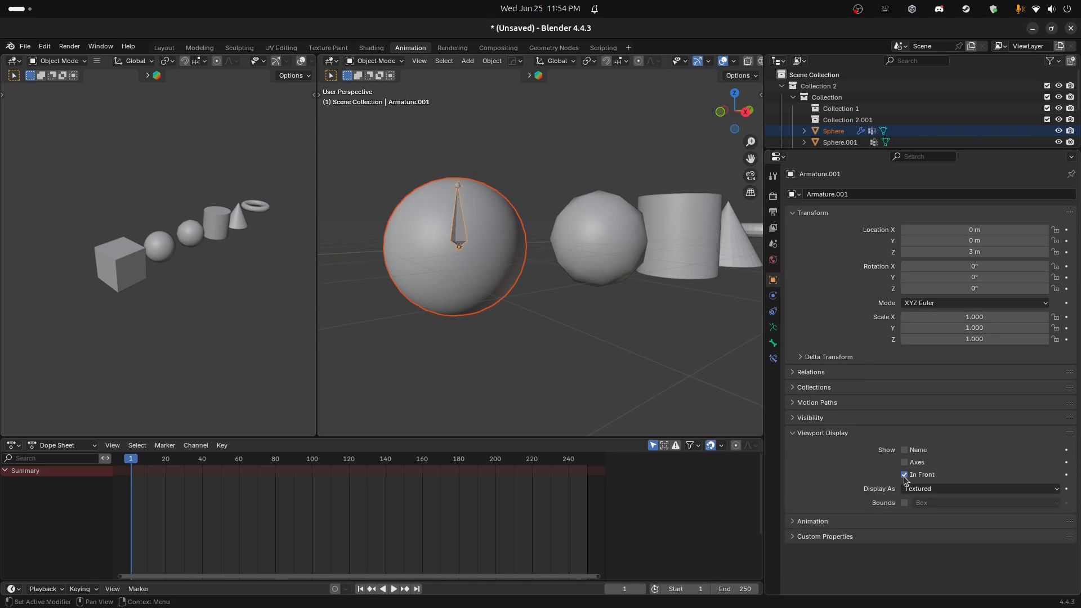
left_click(459, 279)
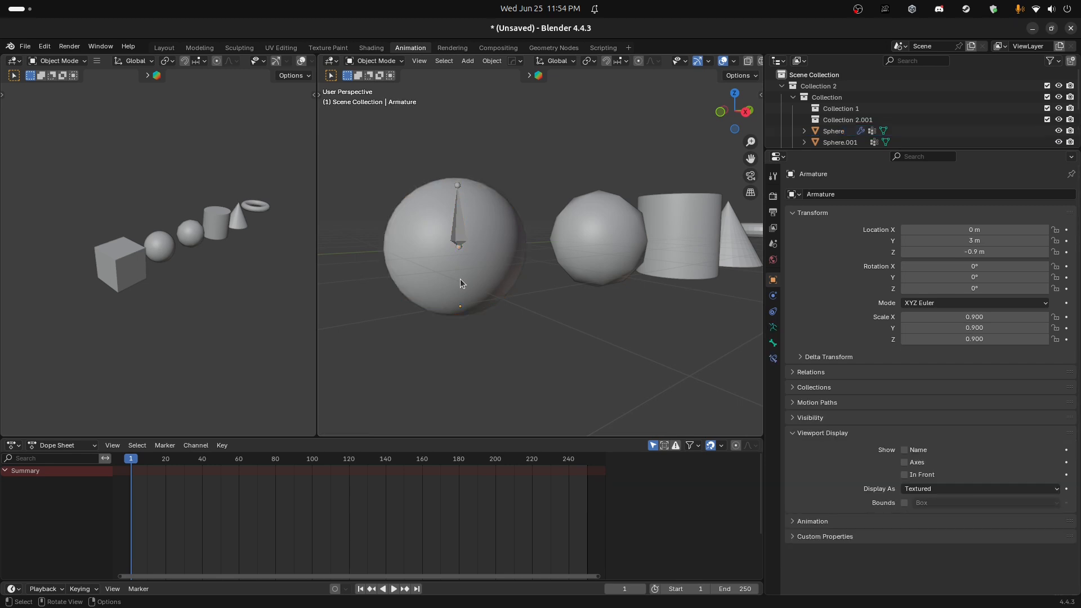
left_click(904, 475)
Step: Try rotating the upper bone in Pose Mode with the bones displayed in front, and go back to Object Mode
left_click(461, 223)
key("ctrl+Tab")
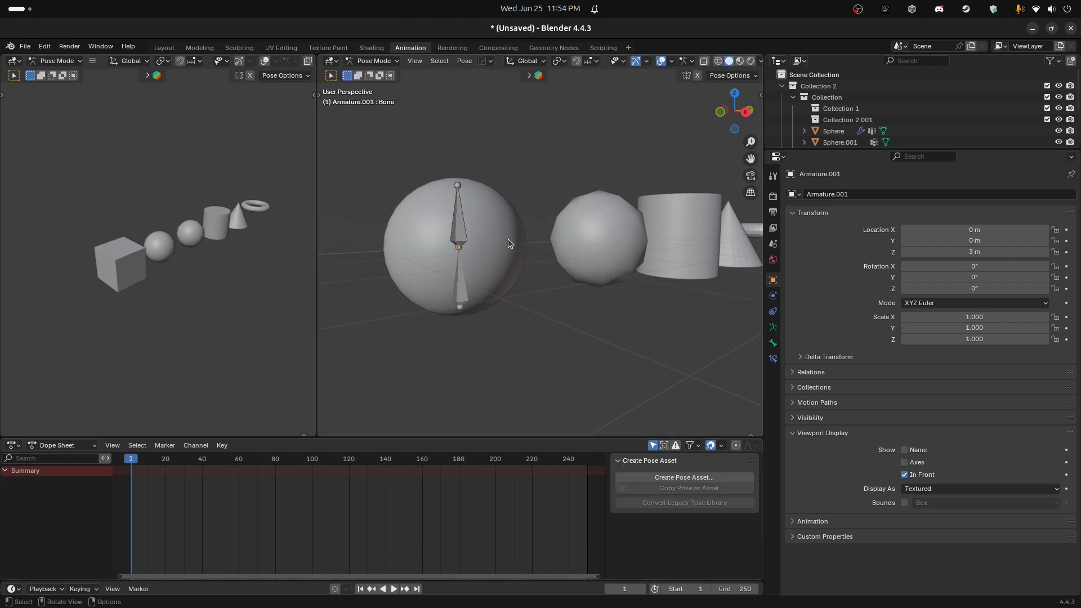
left_click(456, 233)
key("r")
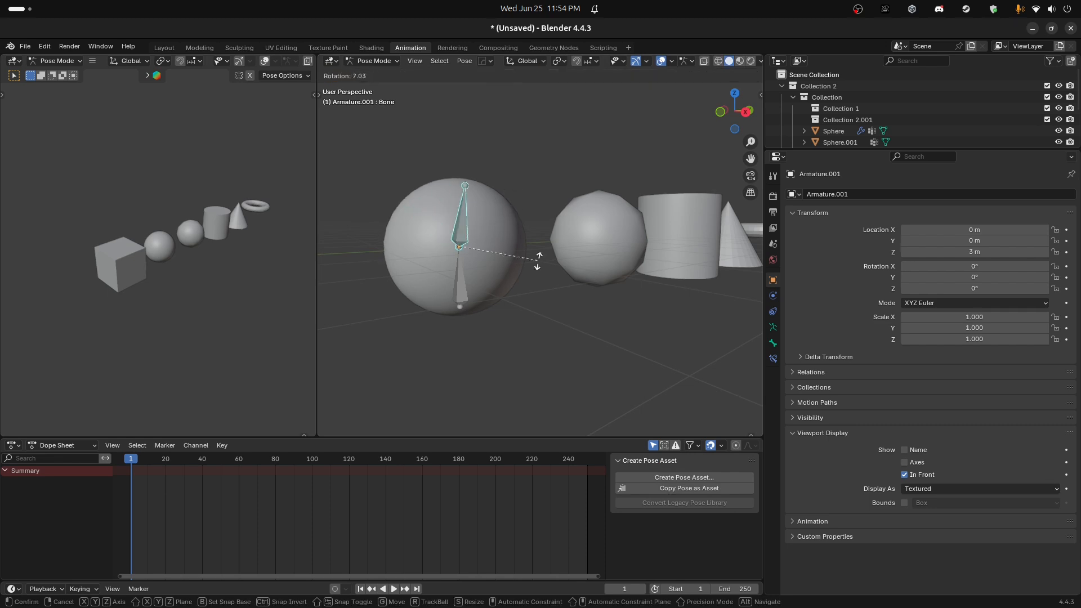
key("Escape")
left_click(481, 297)
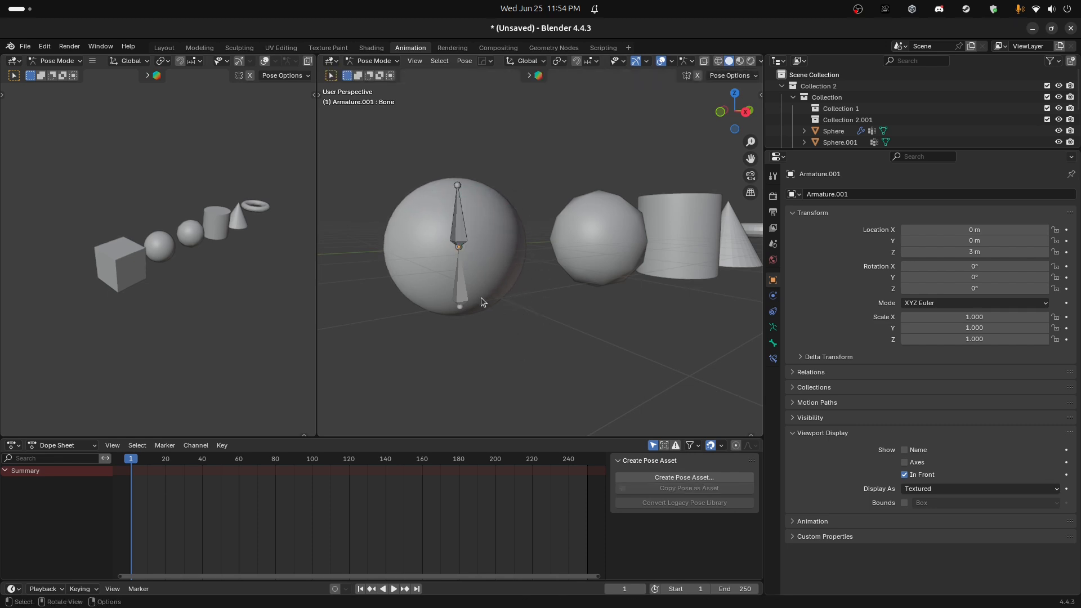
mouse_move(465, 263)
middle_mouse_down()
mouse_move(557, 288)
mouse_move(450, 278)
middle_mouse_up()
key("ctrl+Tab")
Step: Parent the upper armature to the lower armature with Bone Relative
left_click(449, 298)
left_click(441, 243)
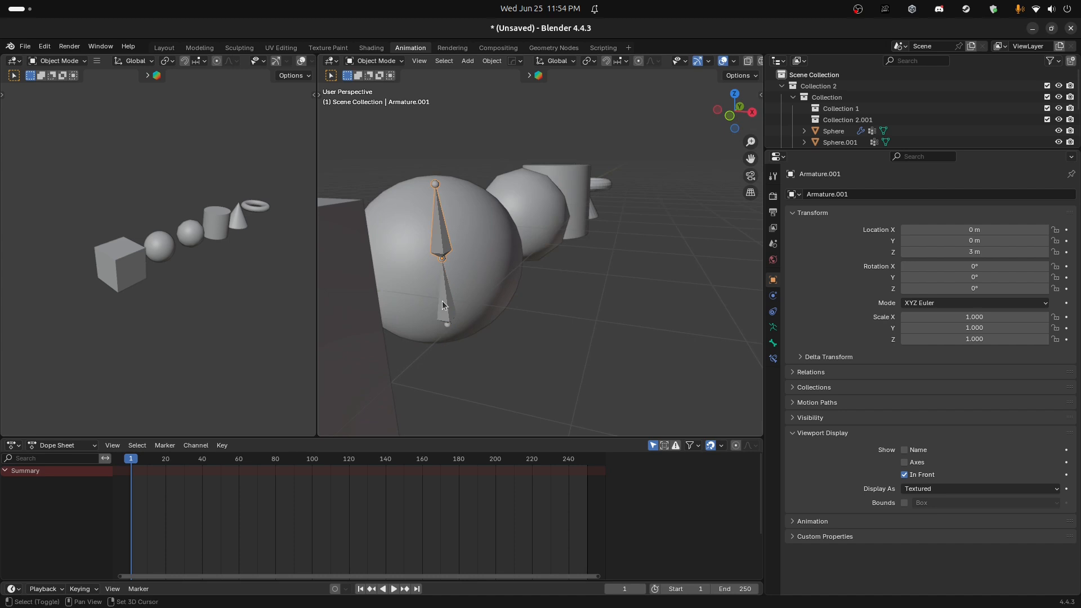
left_click(449, 301, "shift")
key("ctrl+p")
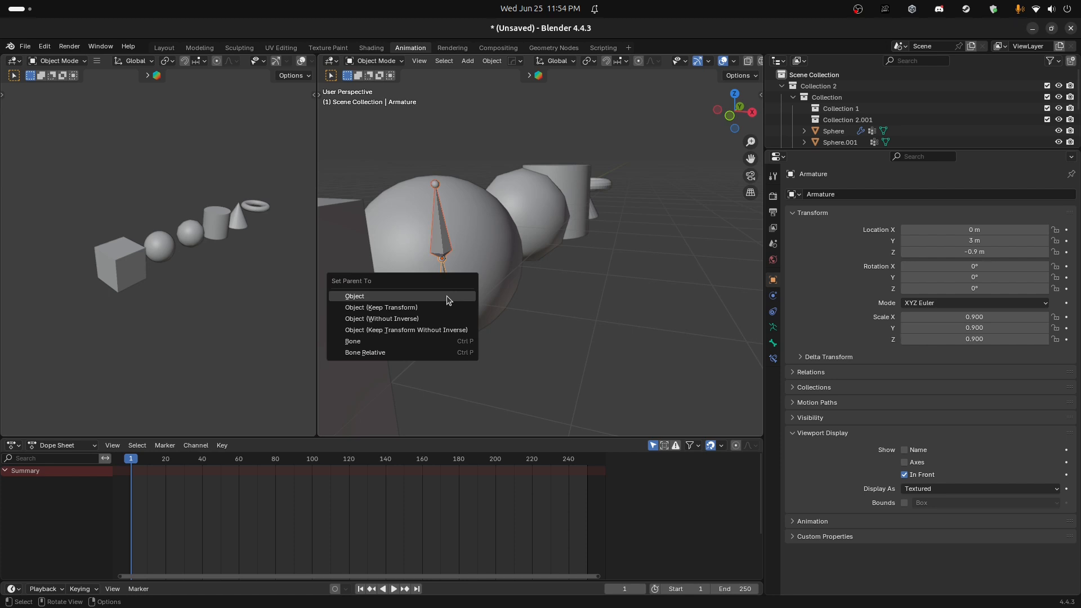
left_click(439, 352)
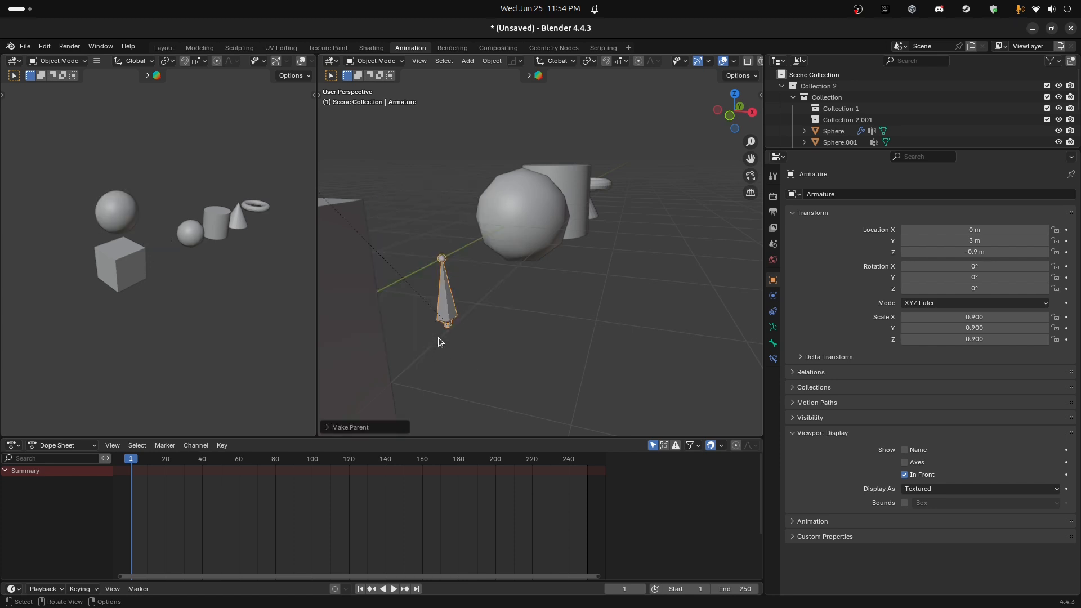
Step: Try rotating the newly parented upper bone in Pose Mode, and leave Pose Mode
scroll(472, 280, "down", 5)
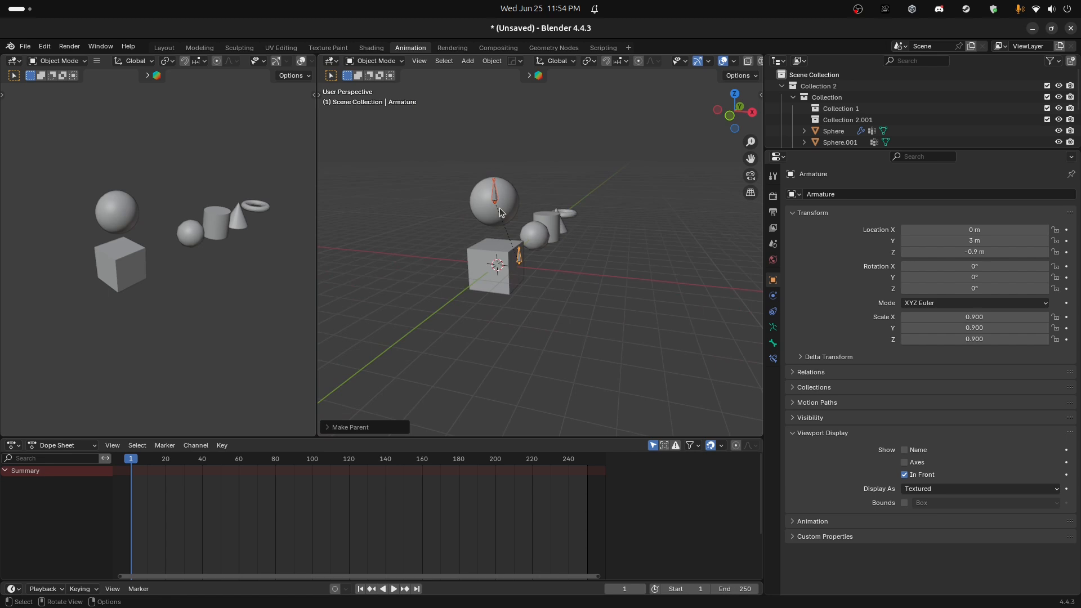
scroll(545, 273, "up", 4)
key("ctrl+Tab")
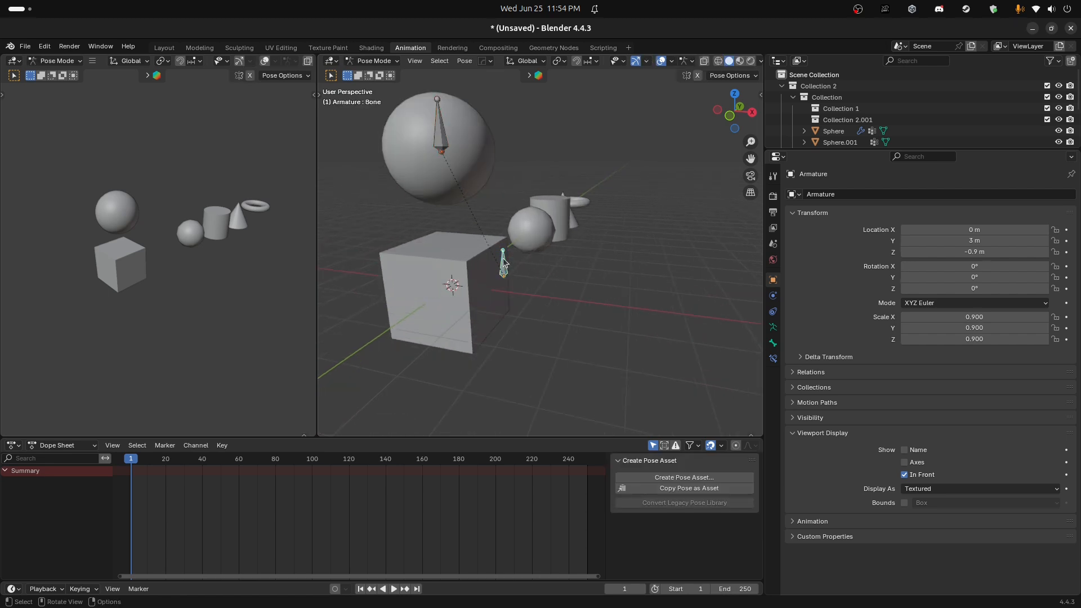
left_click(450, 141)
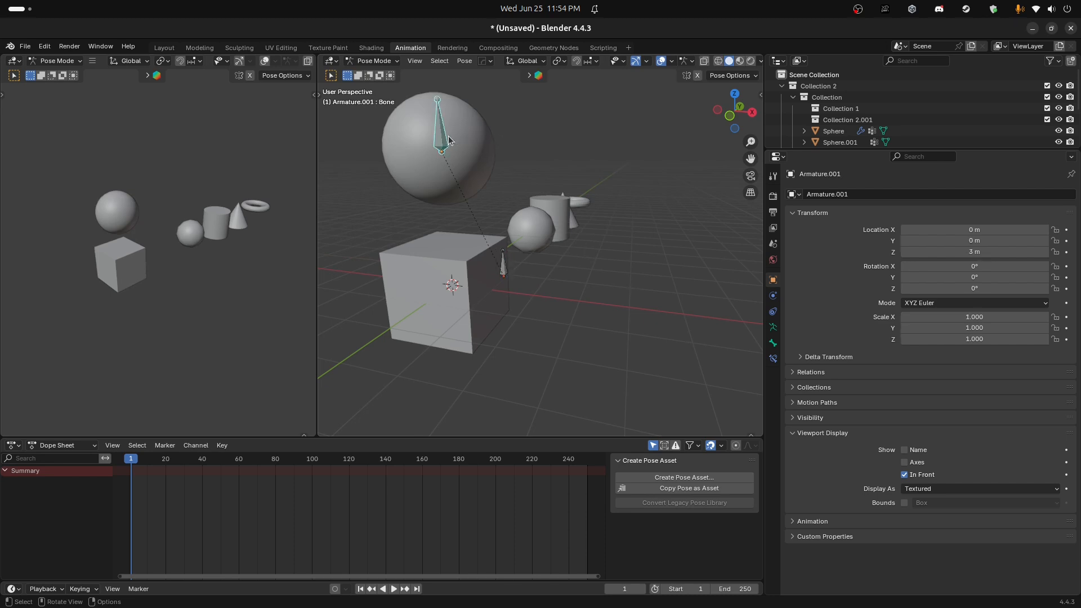
key("r")
key("Escape")
key("r")
key("Escape")
left_click(457, 163)
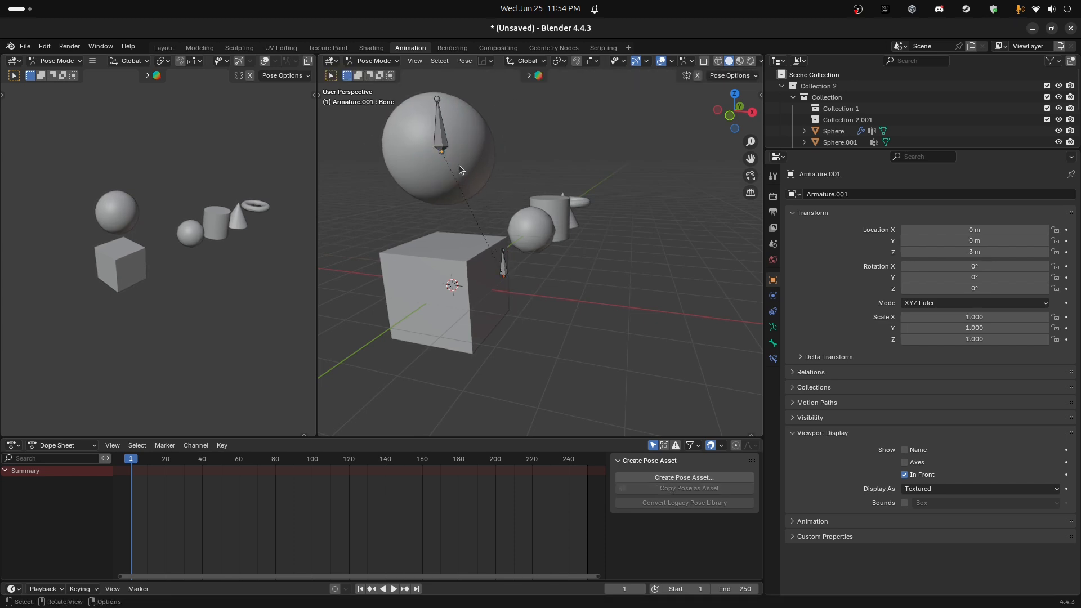
key("ctrl+Tab")
Step: Inspect the sphere's bone weights in Weight Paint mode and return to Object Mode
left_click(468, 160)
key("ctrl+Tab")
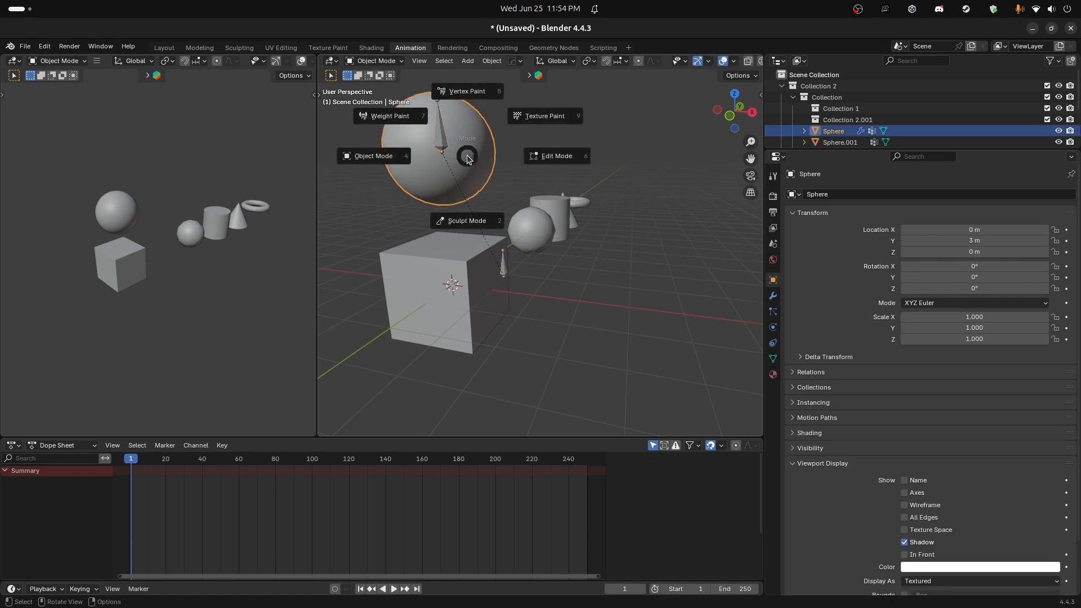
left_click(405, 125)
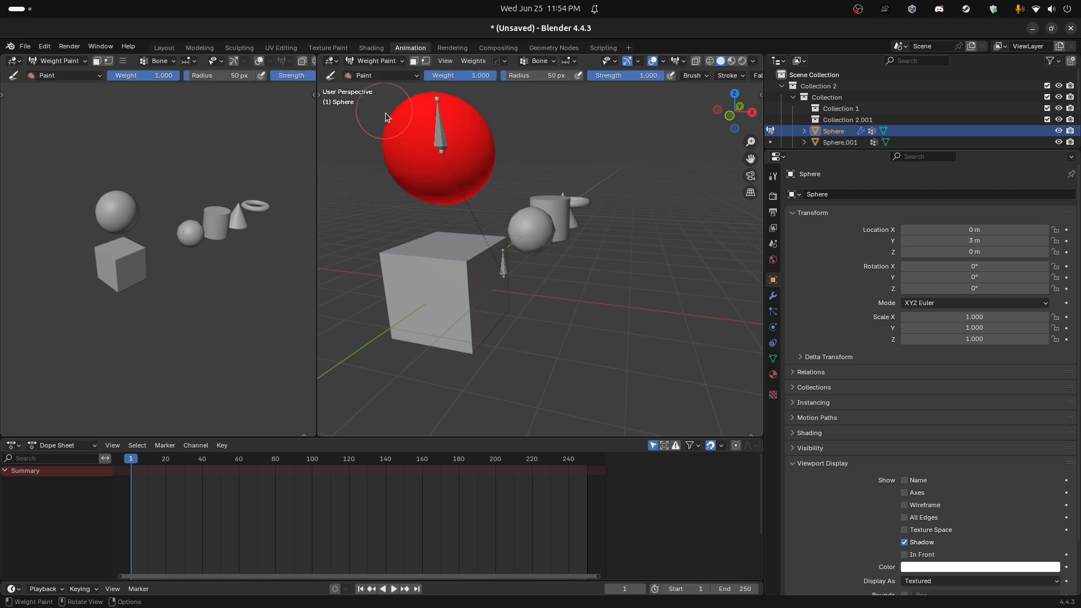
key("ctrl+Tab")
left_click(406, 177)
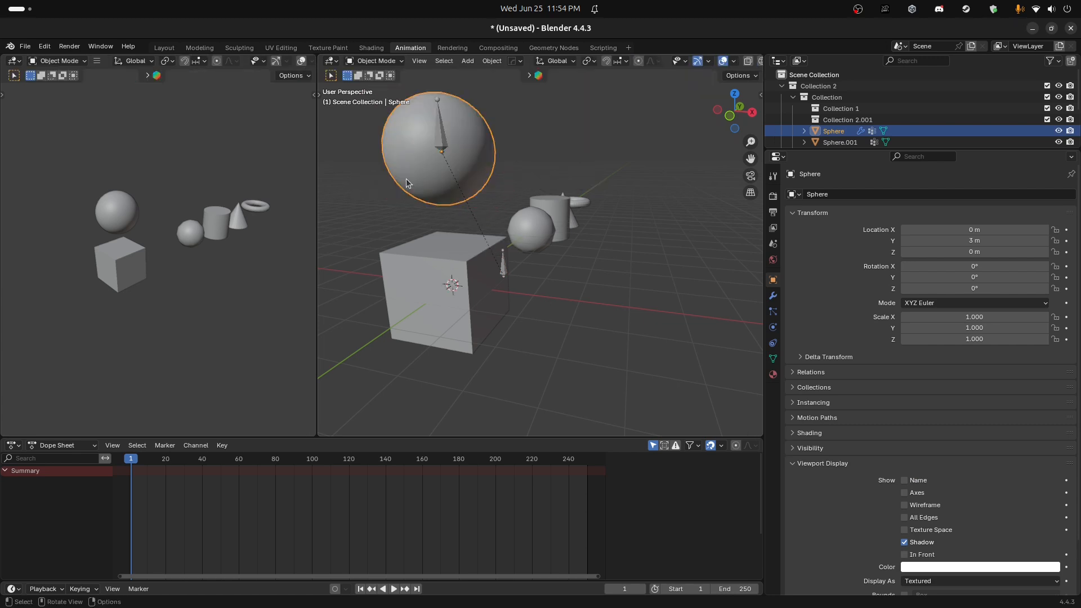
Step: Add a Subdivision modifier with viewport level 3 to the cube and show its modifier settings
middle_click_drag(539, 215, 461, 212)
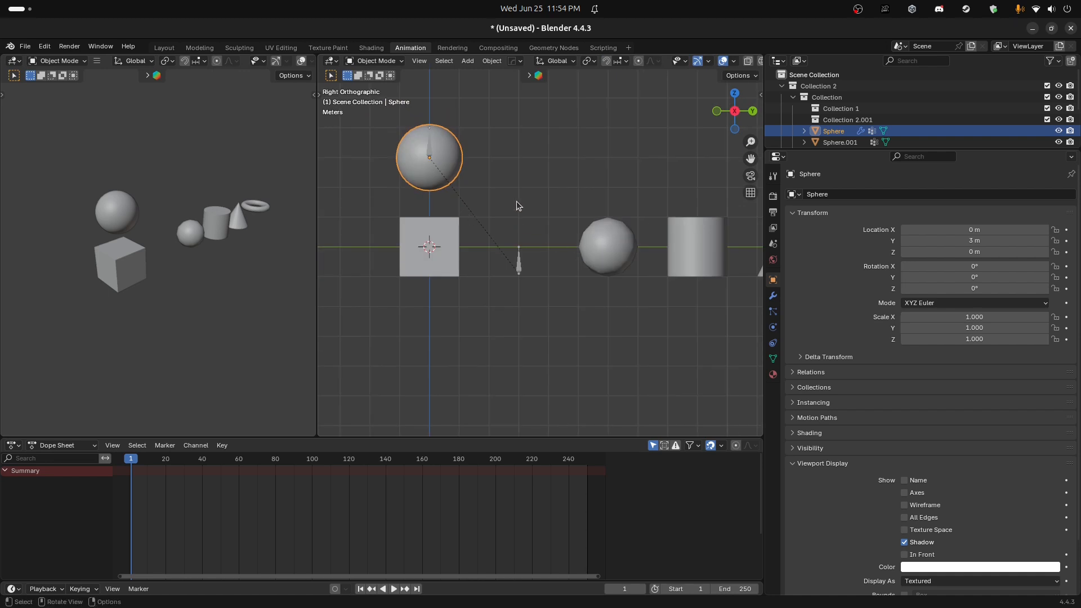
left_click(430, 267)
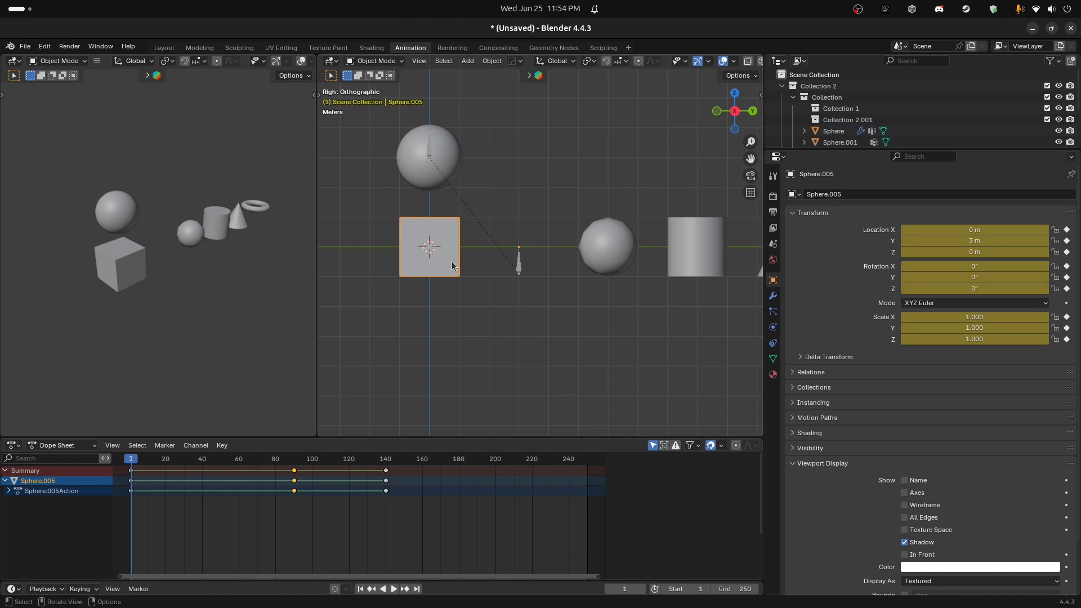
right_click(438, 252)
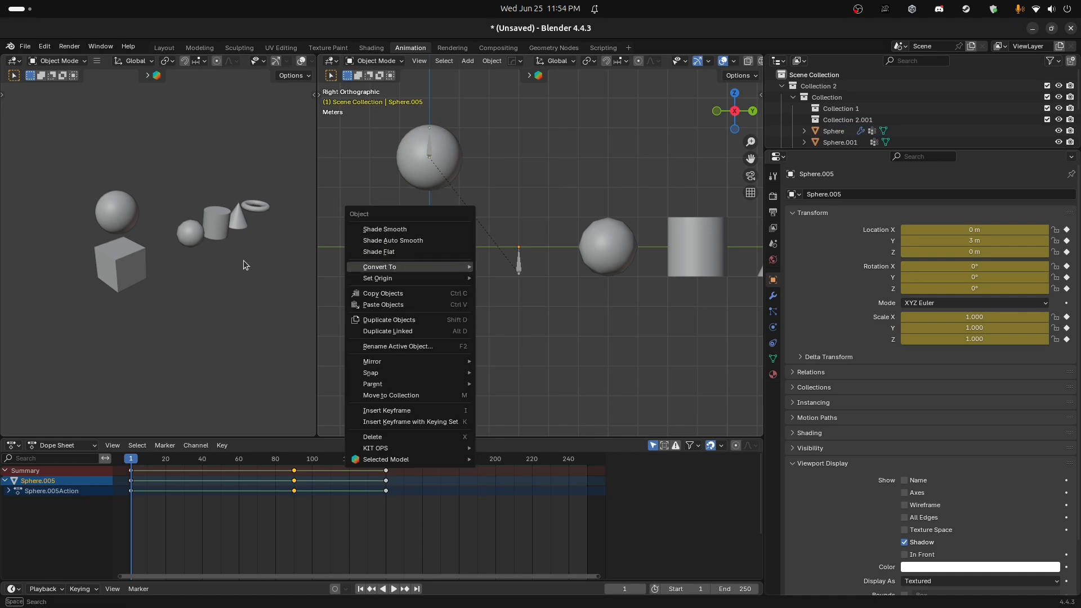
key("Escape")
key("q")
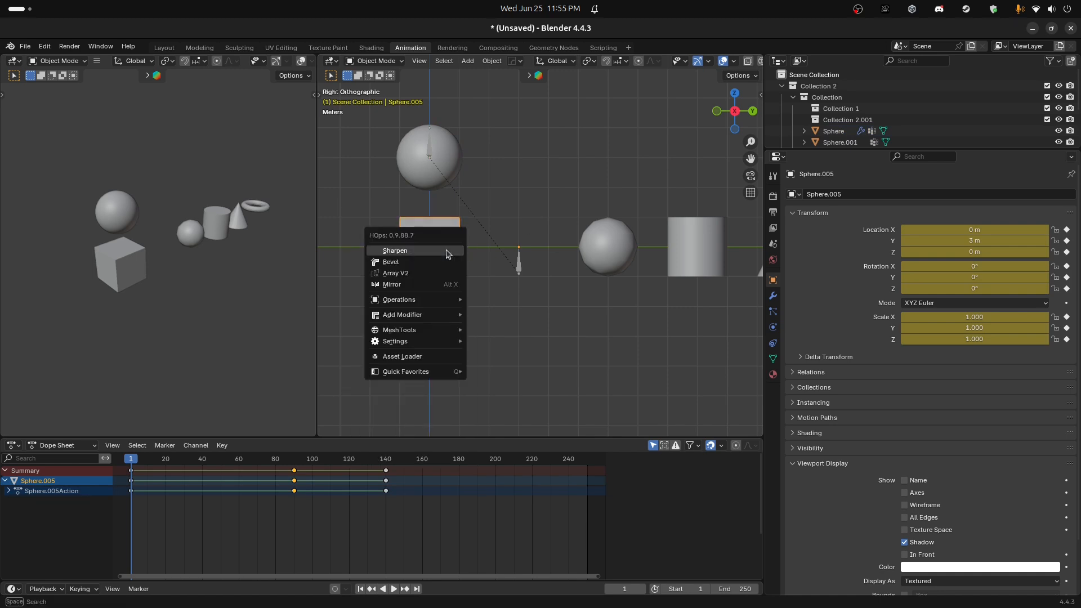
mouse_move(406, 315)
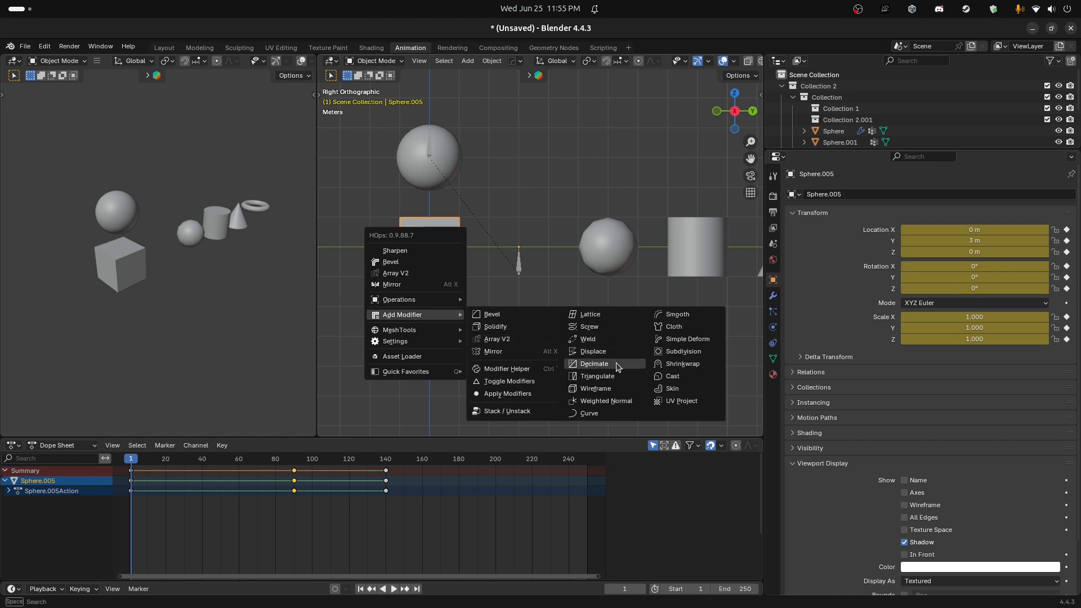
left_click(681, 351)
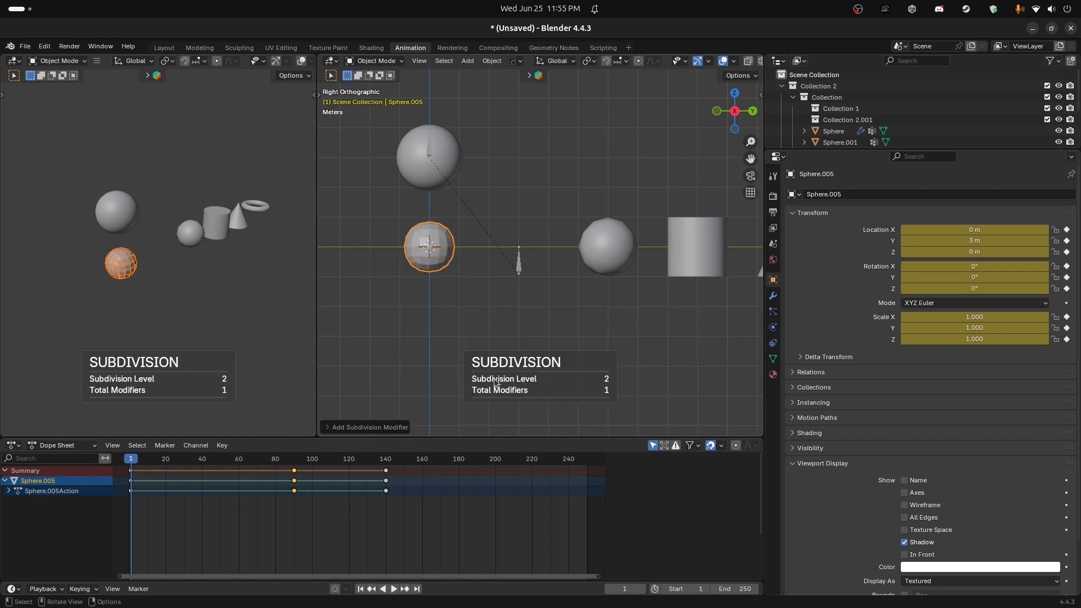
left_click(773, 296)
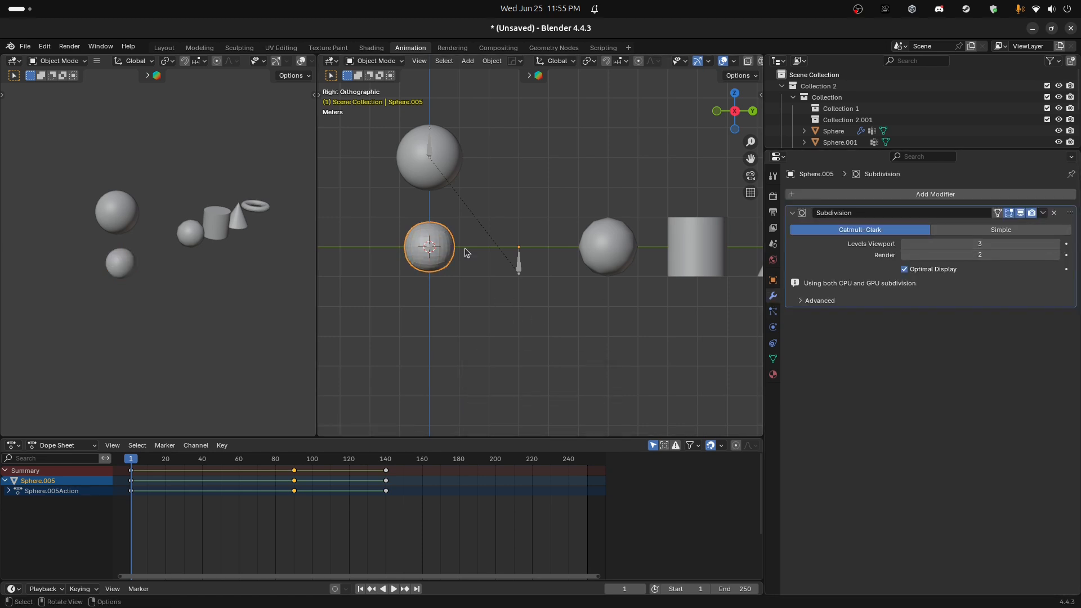
left_click(520, 263)
key("g")
key("x")
left_click(399, 281)
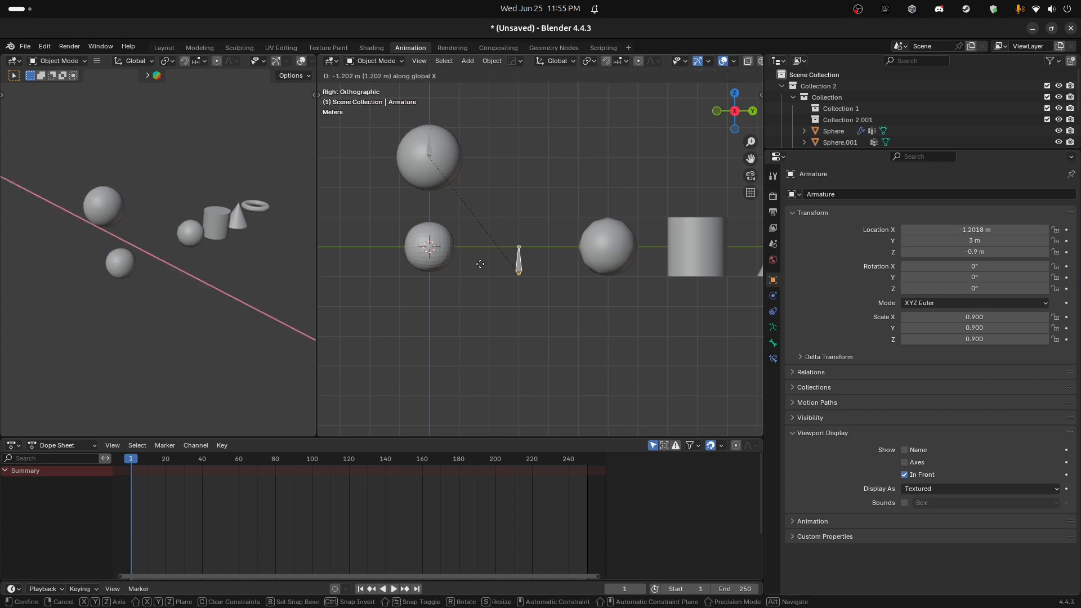
Step: Delete the upper armature and move the remaining armature along Y to 0 m, inside the subdivided cube
left_click(430, 149)
key("Delete")
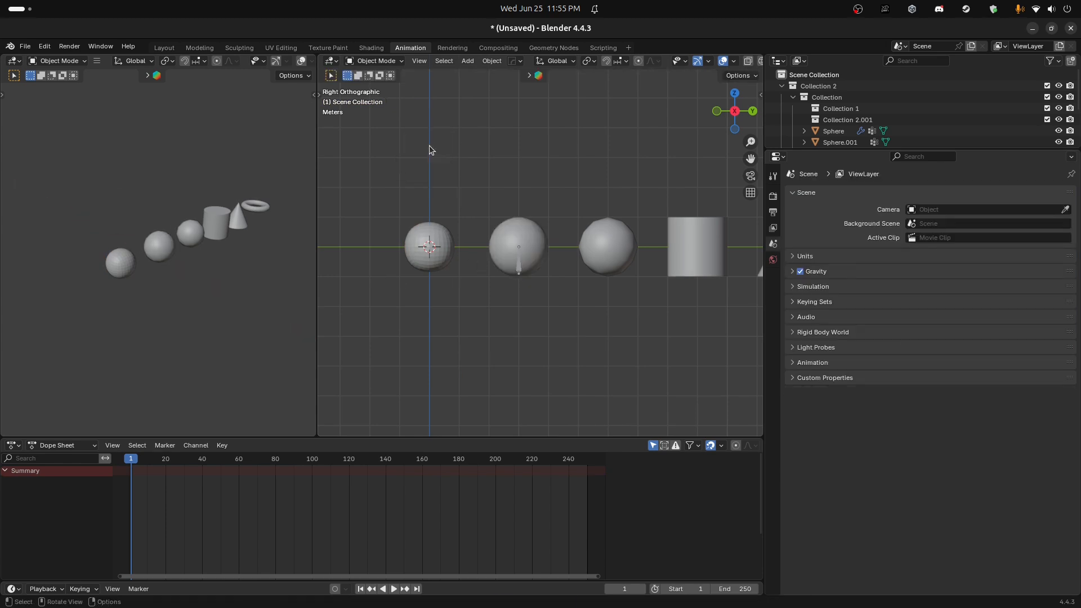
left_click(519, 268)
key("z")
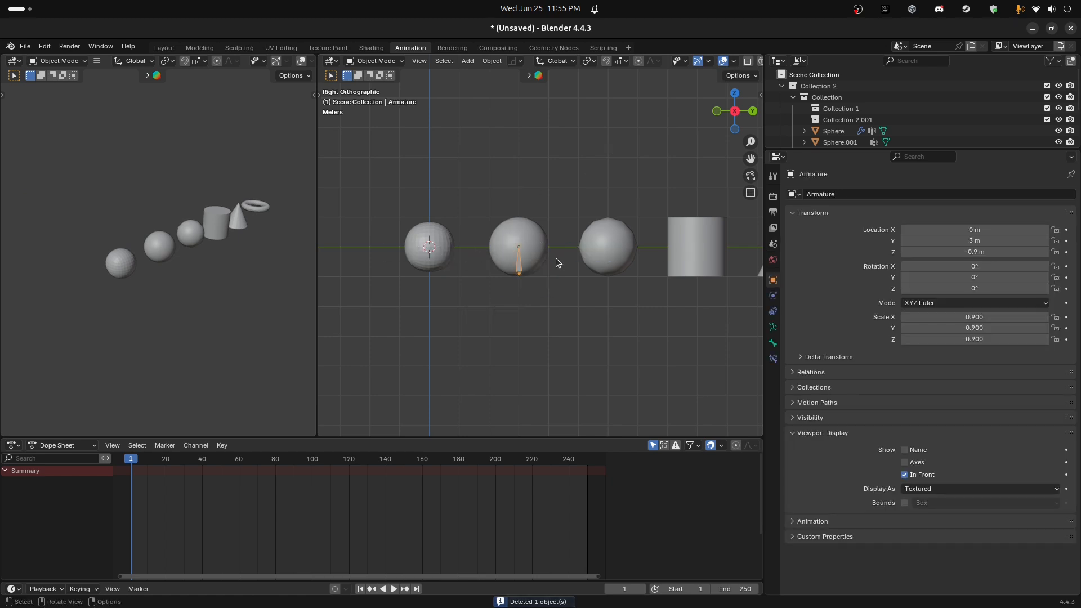
key("g")
key("y")
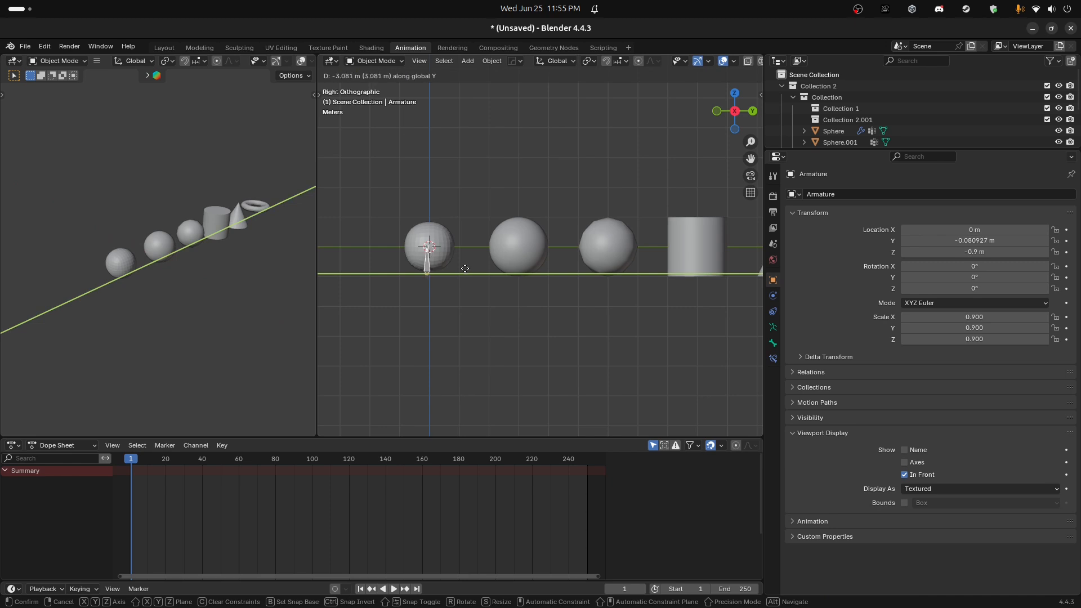
left_click(472, 273, "ctrl")
scroll(461, 275, "up", 3)
middle_click_drag(376, 264, 565, 301, "shift")
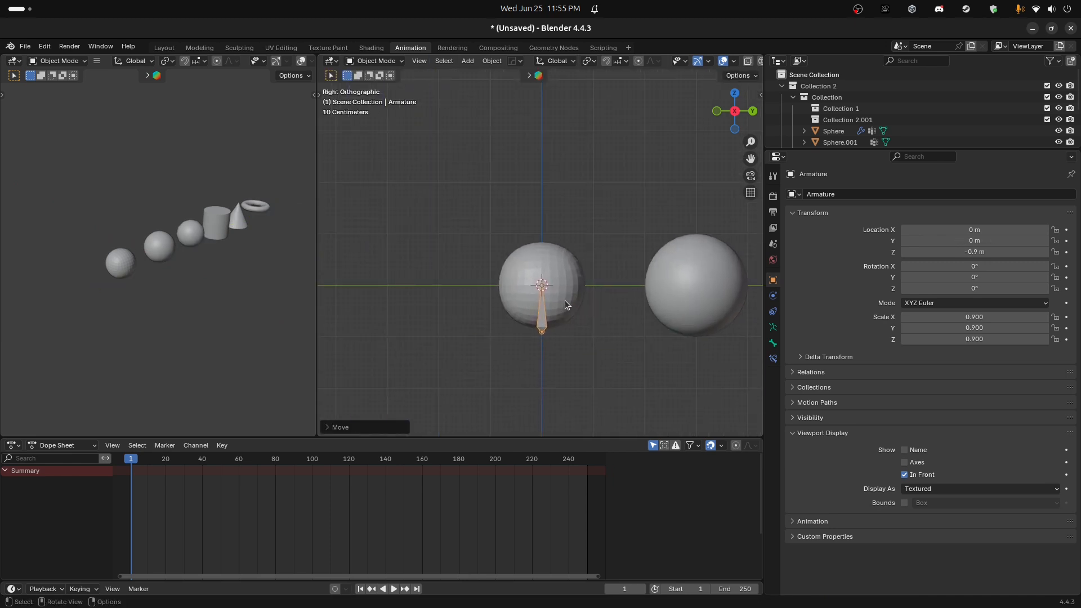
Step: Switch the 3D viewport's shading to Rendered
scroll(565, 299, "up", 2)
key("z")
left_click(563, 255)
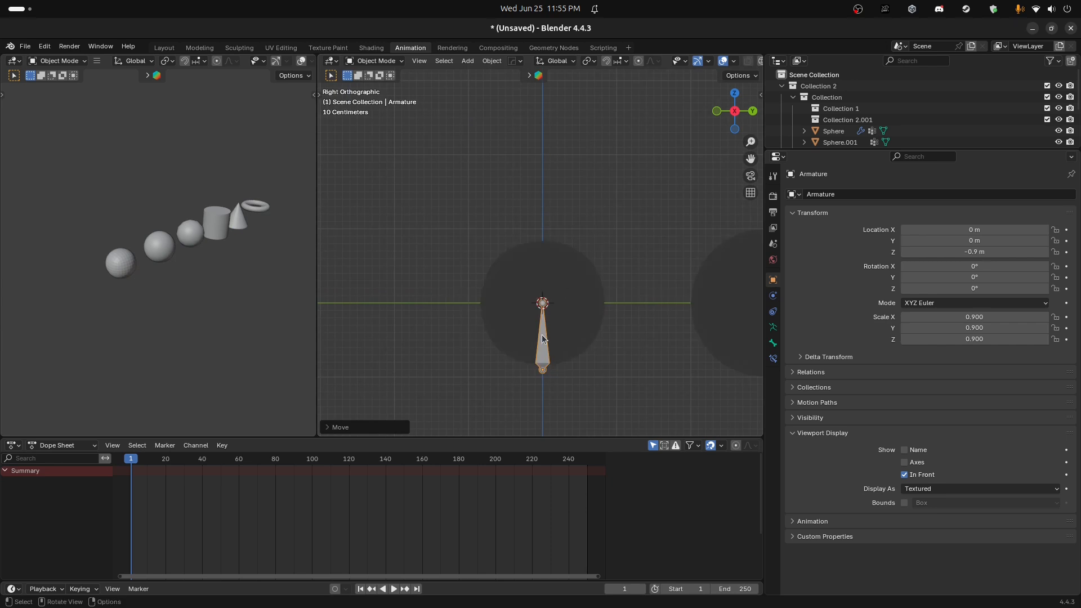
scroll(713, 57, "down", 2)
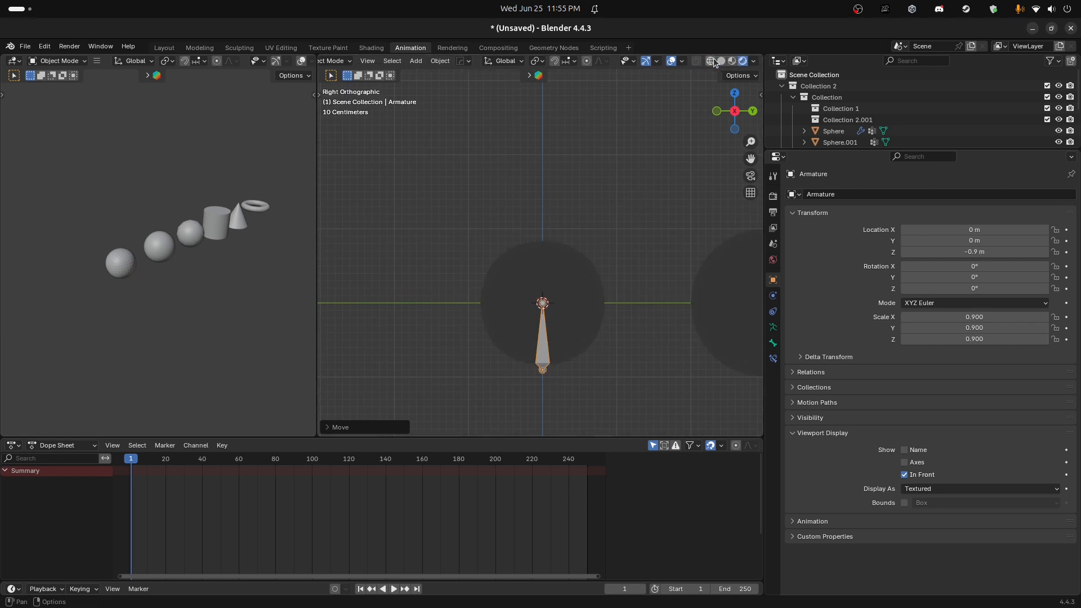
Step: Switch the 3D viewport to Solid shading and put the armature in Edit Mode
left_click(721, 60)
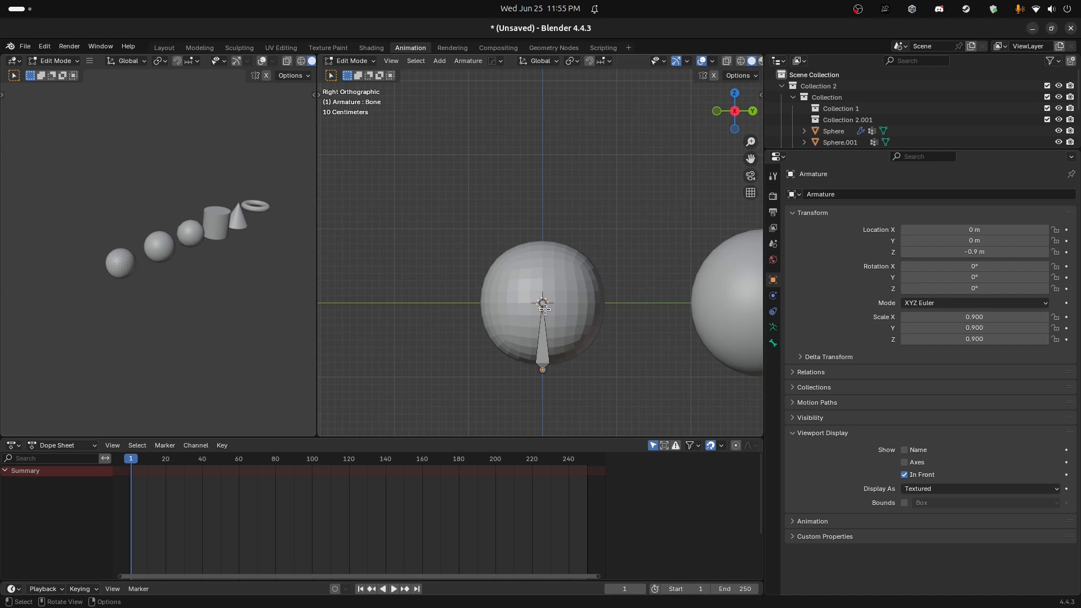
key("z")
key("z")
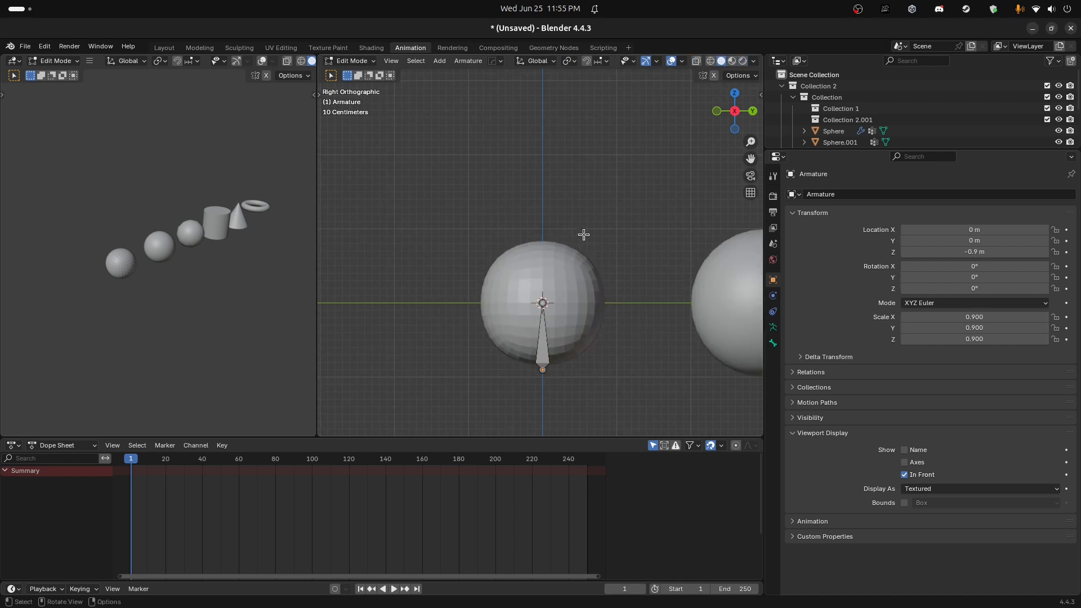
key("Tab")
key("Tab")
Step: Show the 3D viewport's toolbar and set the selection tool back to Select Box
key("w")
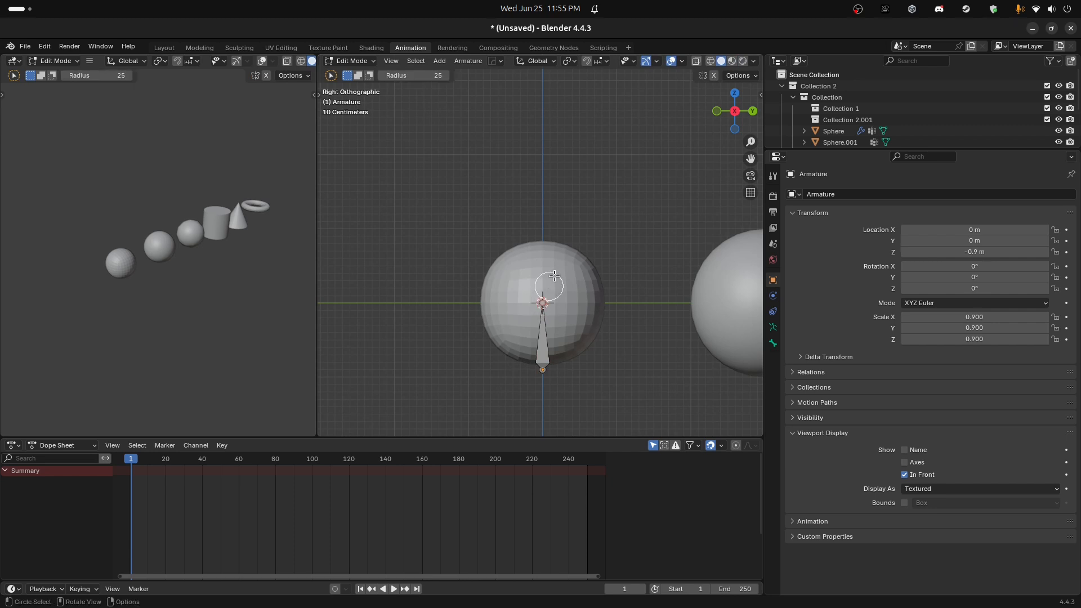
scroll(407, 176, "up", 4)
scroll(409, 175, "down", 2)
key("t")
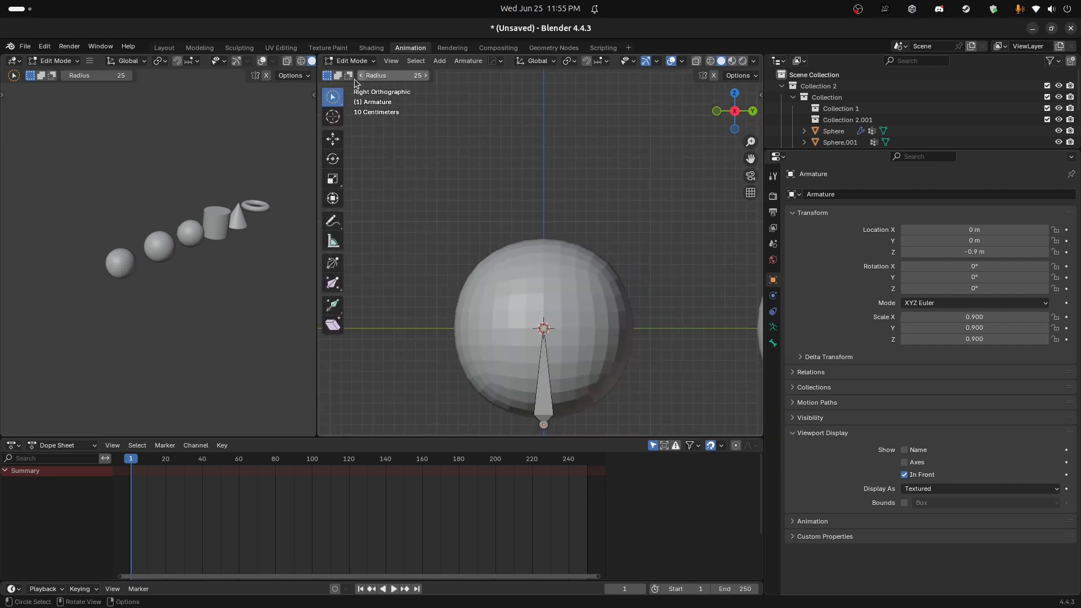
left_click_drag(332, 97, 383, 126)
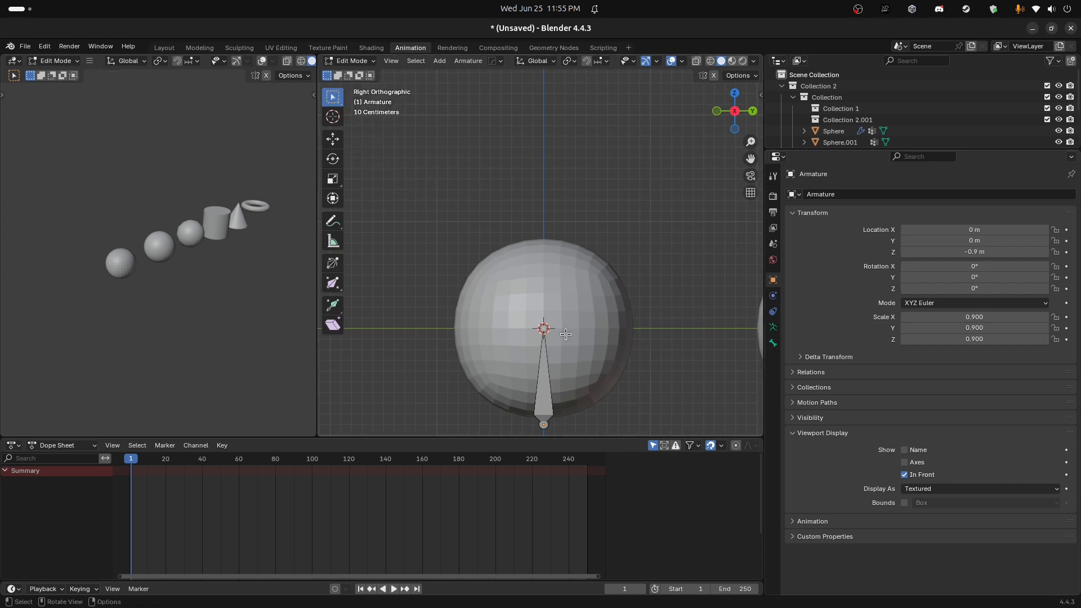
Step: Extrude a second bone about 0.9 m upward along Z from the armature's upper joint and return to Object Mode
key("e")
key("z")
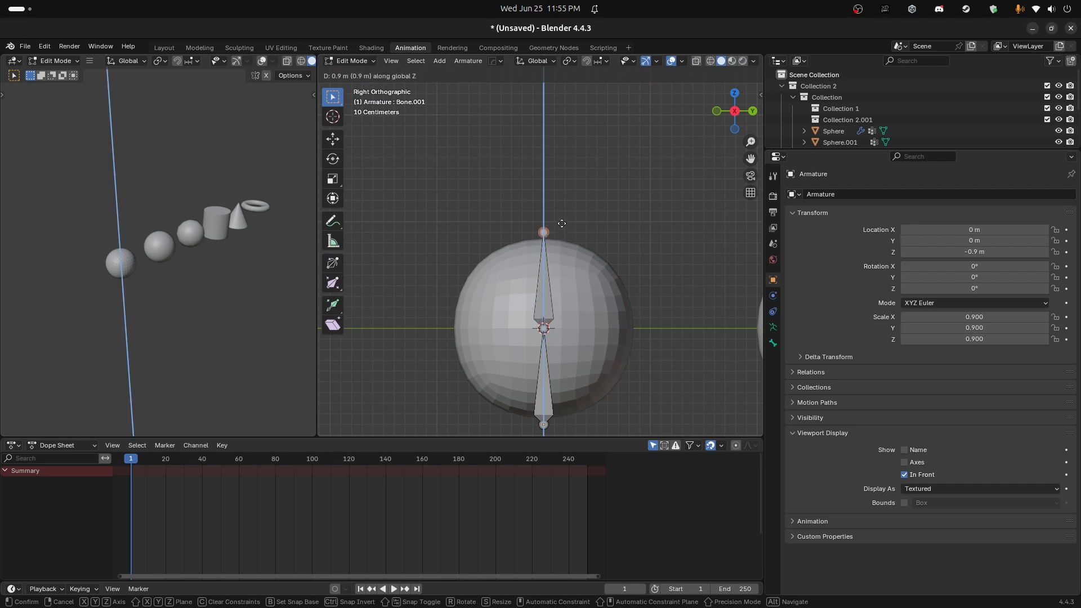
left_click(557, 230)
scroll(555, 361, "down", 3)
key("Tab")
Step: Parent the subdivided cube to the armature with Automatic Weights
middle_click_drag(550, 333, 529, 306)
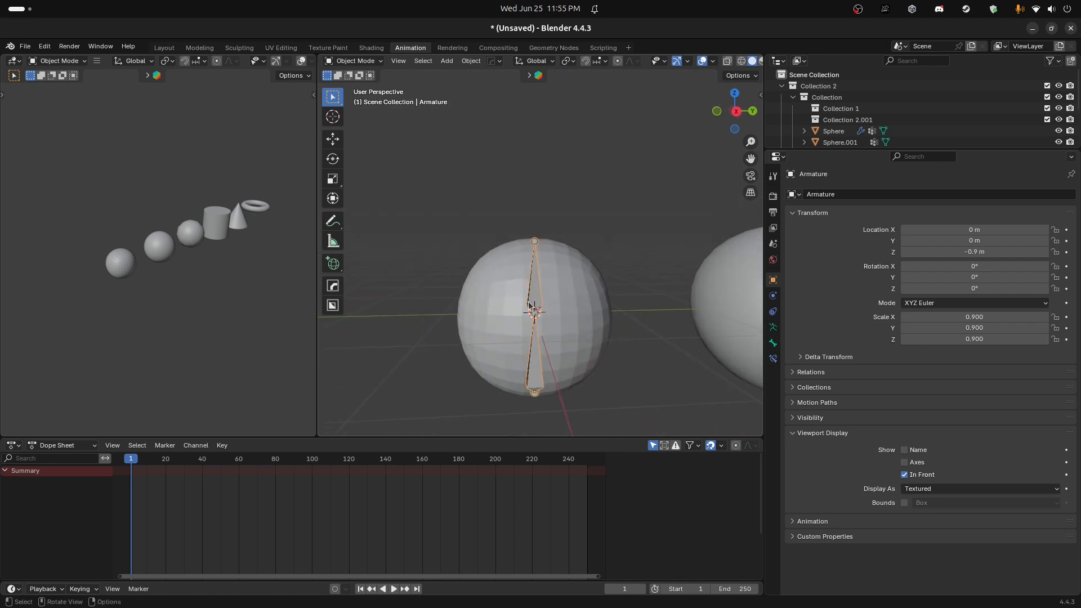
left_click(564, 295)
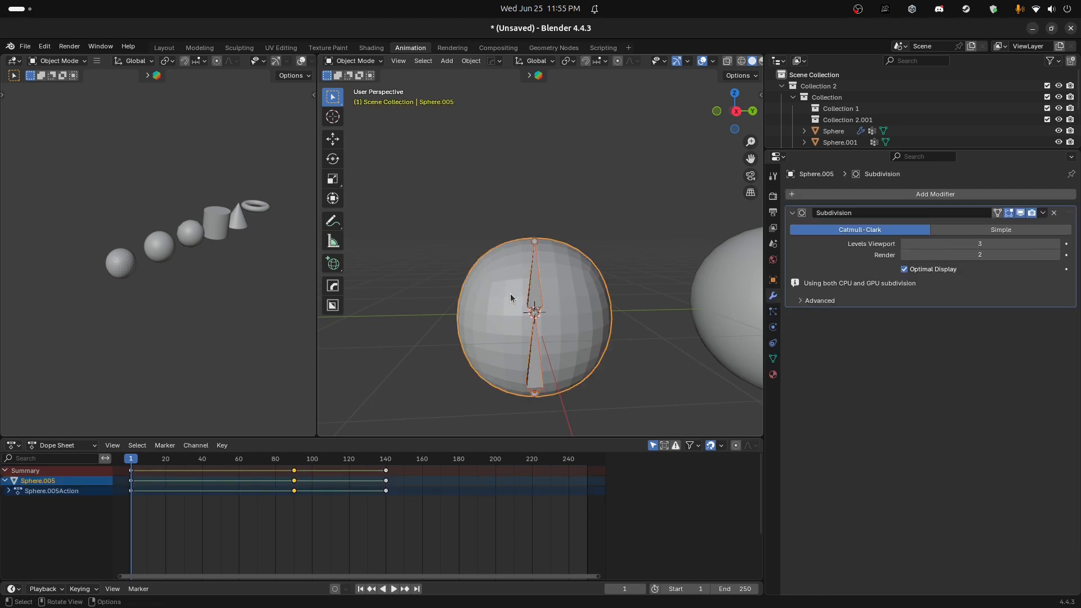
left_click(536, 284)
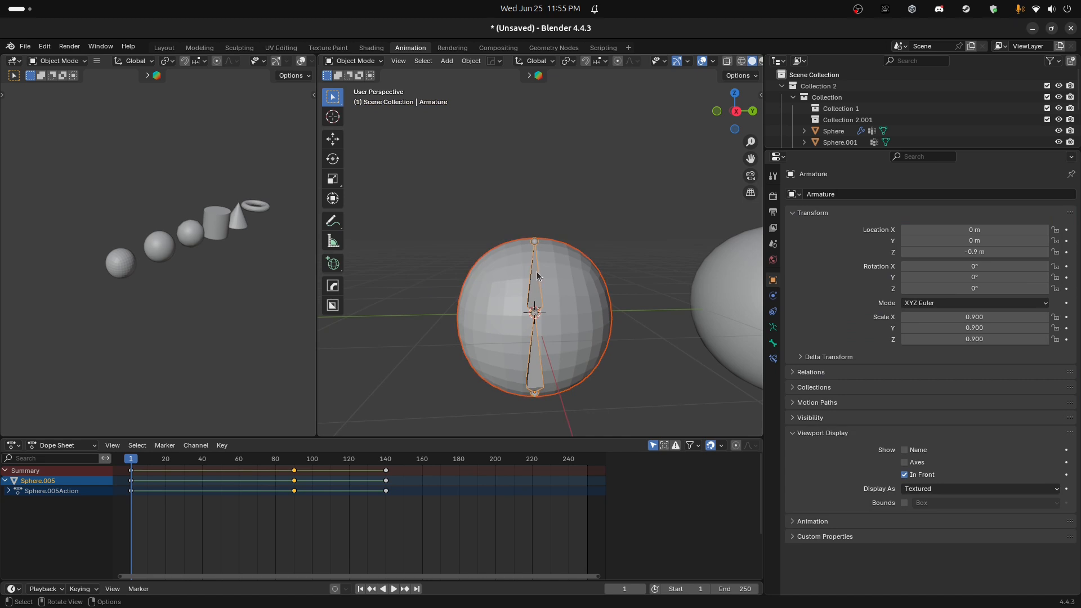
key("ctrl+p")
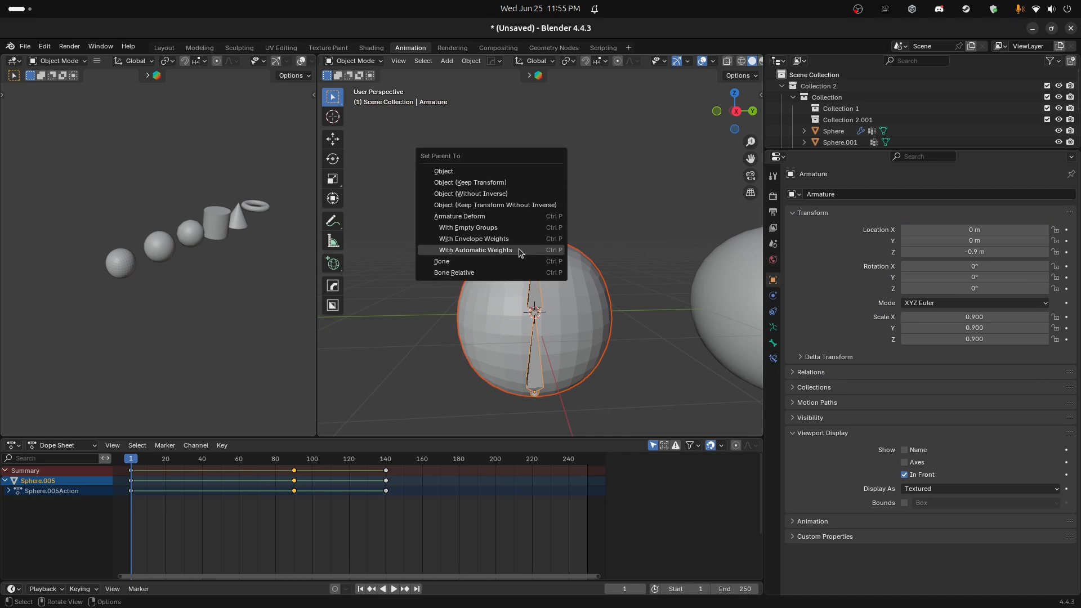
left_click(520, 251)
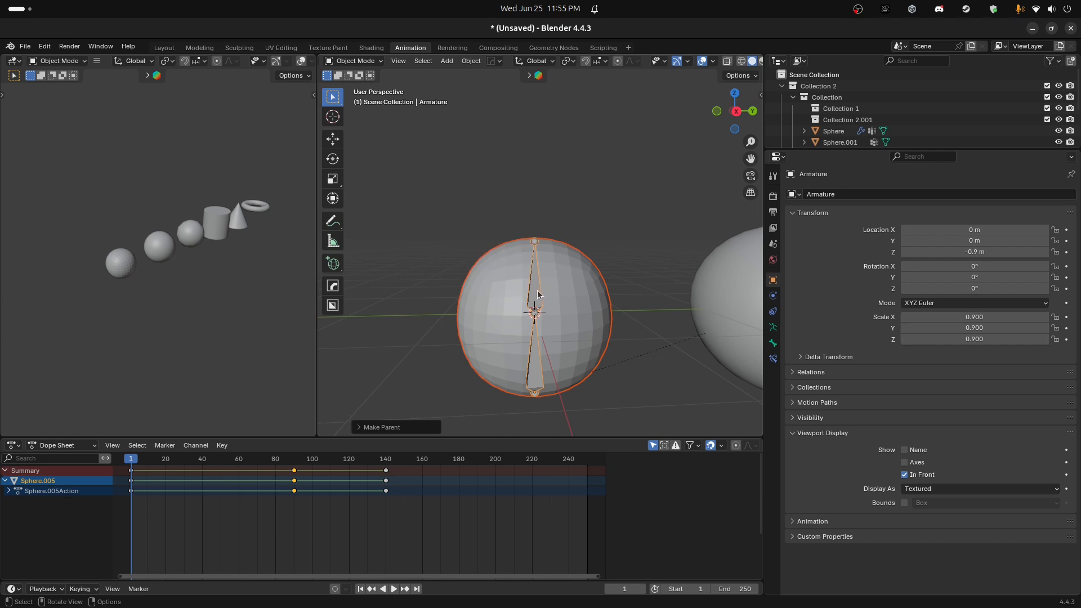
Step: Put the armature in Pose Mode and try rotating the upper bone freely and about global Y
key("ctrl+Tab")
left_click(537, 289)
key("r")
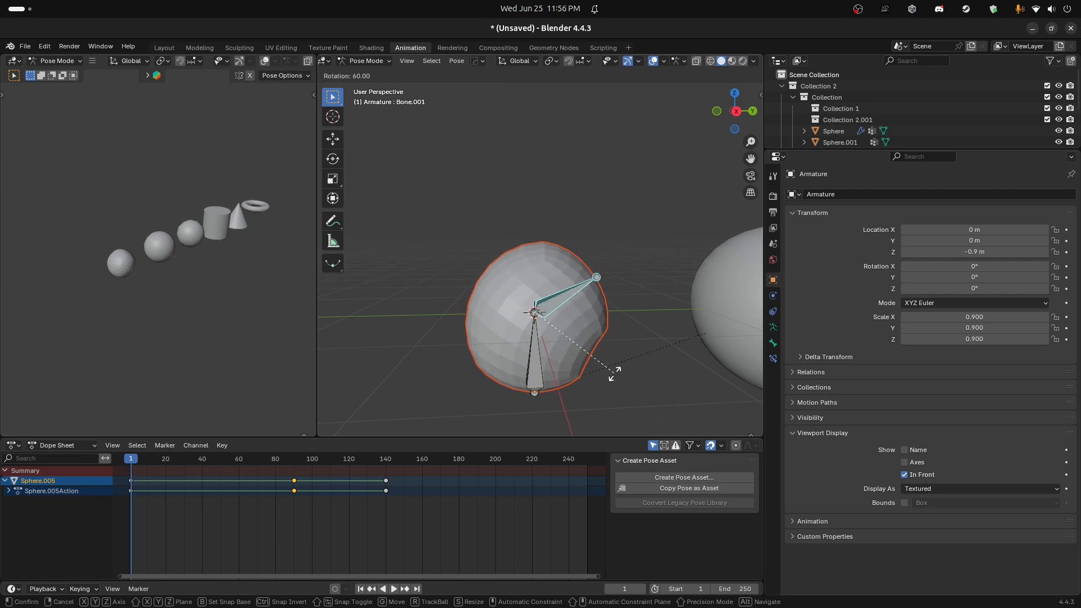
right_click(517, 322)
middle_click_drag(519, 325, 597, 383)
key("r")
key("y")
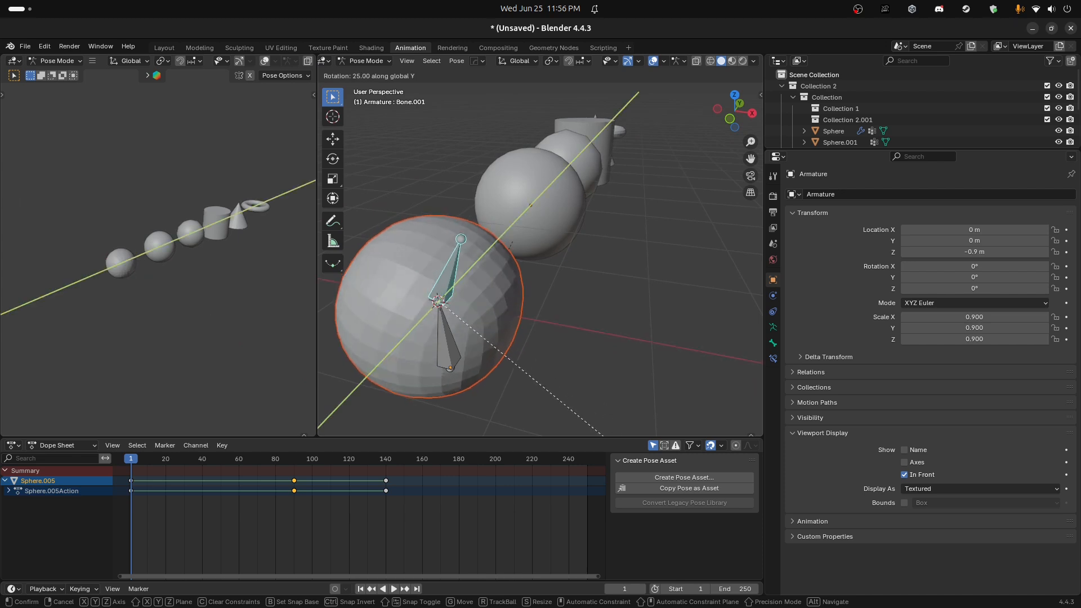
right_click(631, 320)
Step: Rotate the upper bone about 85° in the front orthographic view
scroll(582, 284, "down", 3)
middle_click_drag(579, 282, 601, 248, "alt")
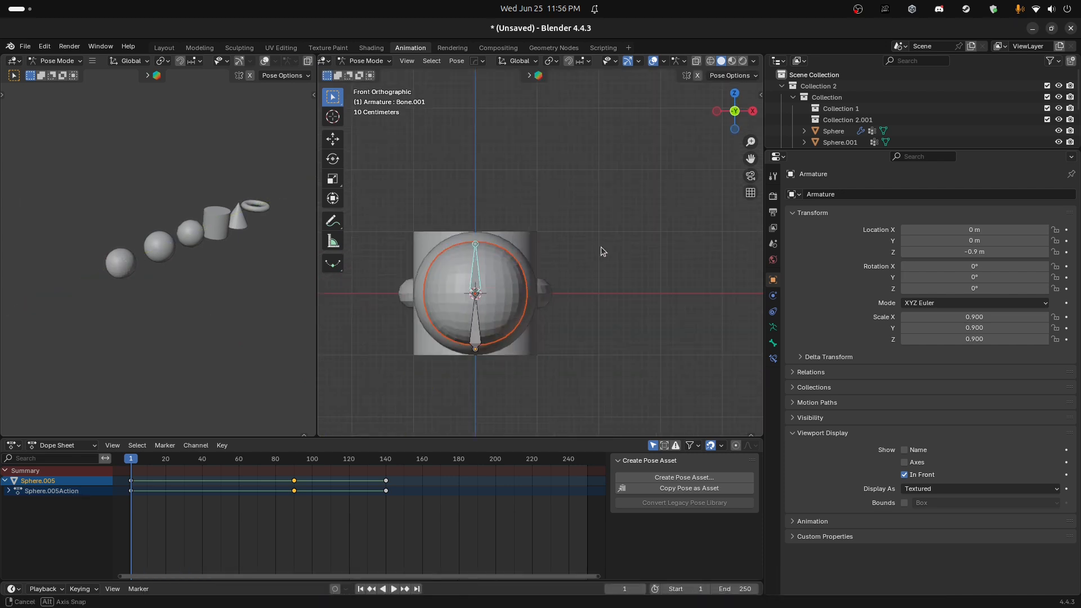
key("r")
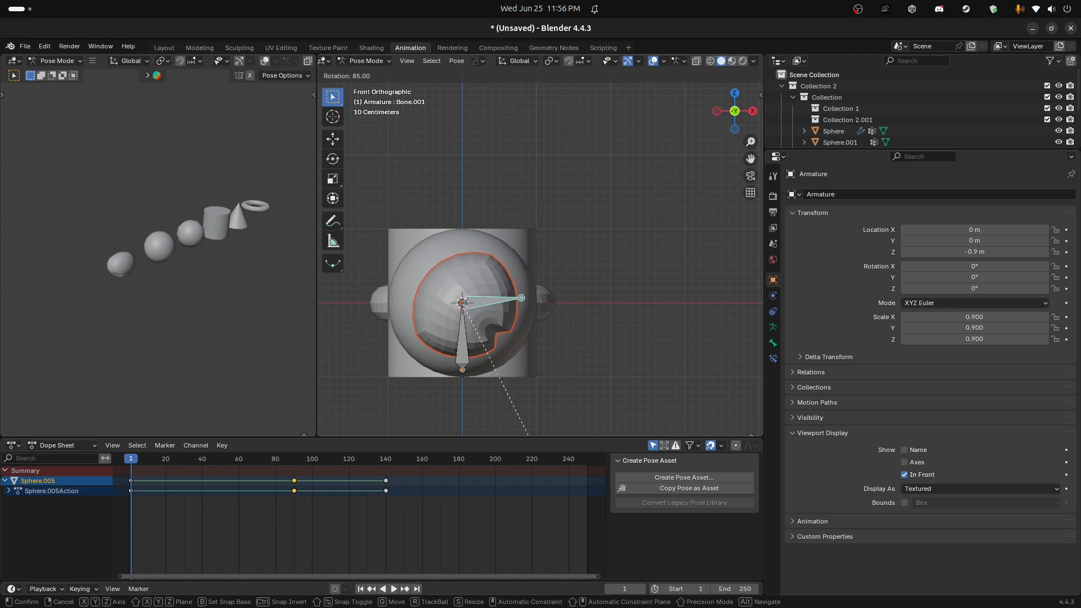
key("Return")
Step: Try rotating the posed upper bone about global Y from an angled view
middle_click_drag(558, 332, 361, 306)
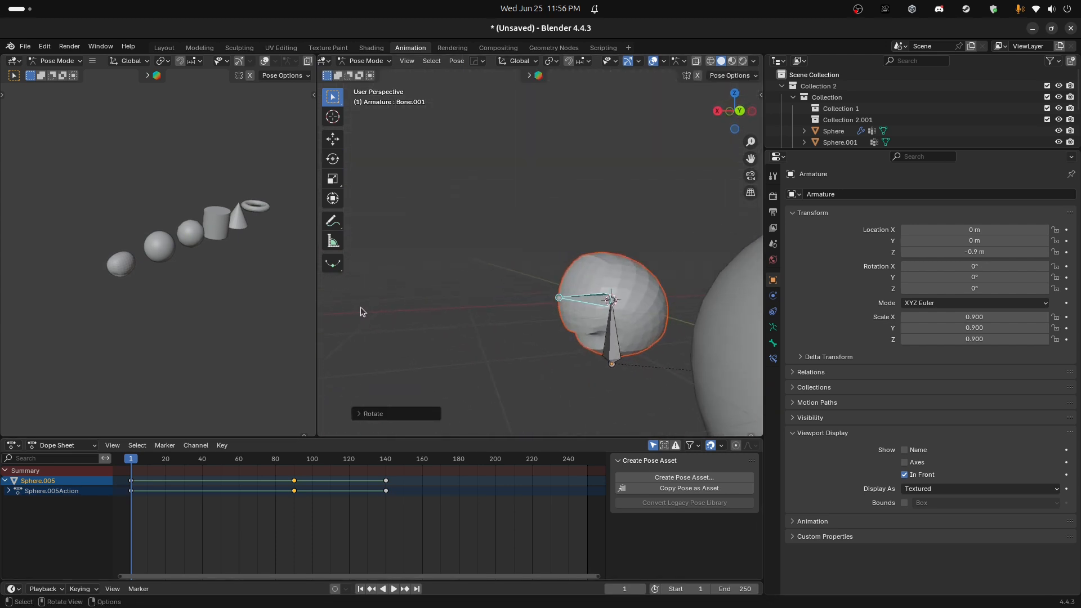
key("r")
key("x")
key("y")
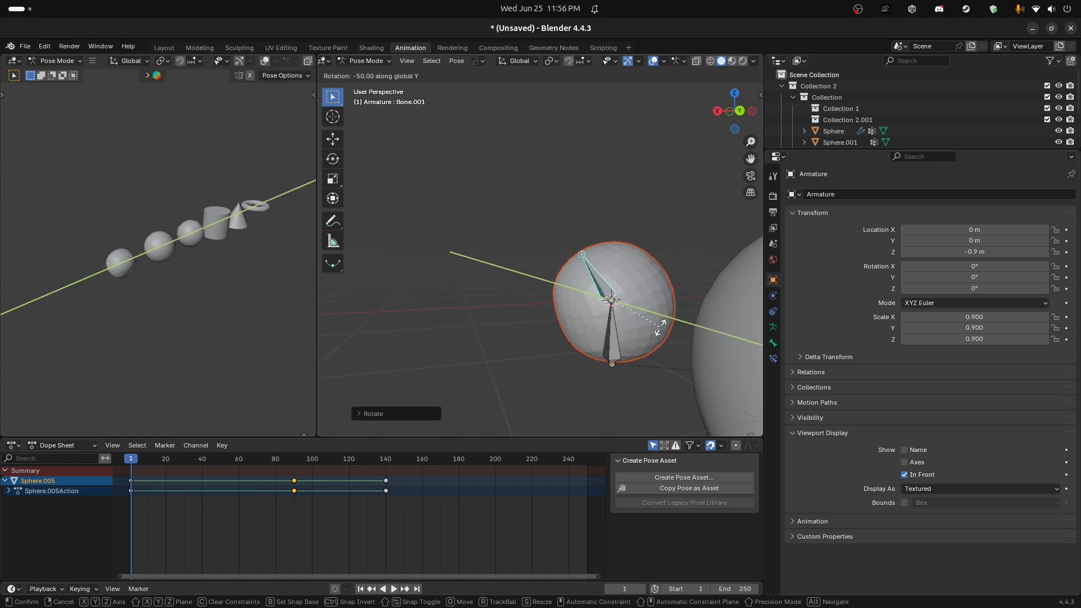
key("Return")
Step: Hide the viewport overlays and try rotating the upper bone freely and about Z
left_click(653, 61)
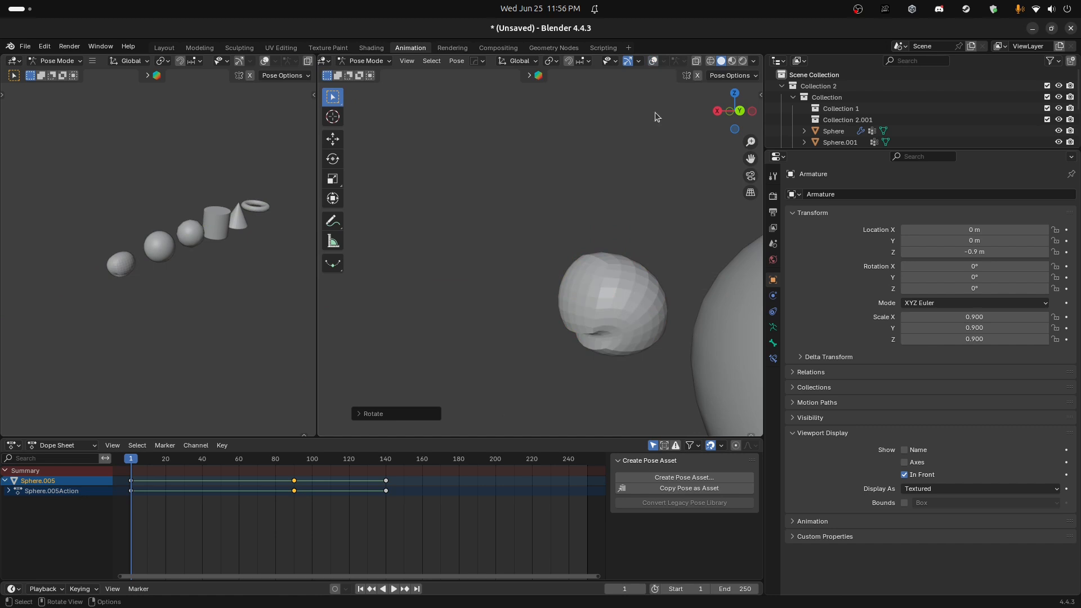
key("r")
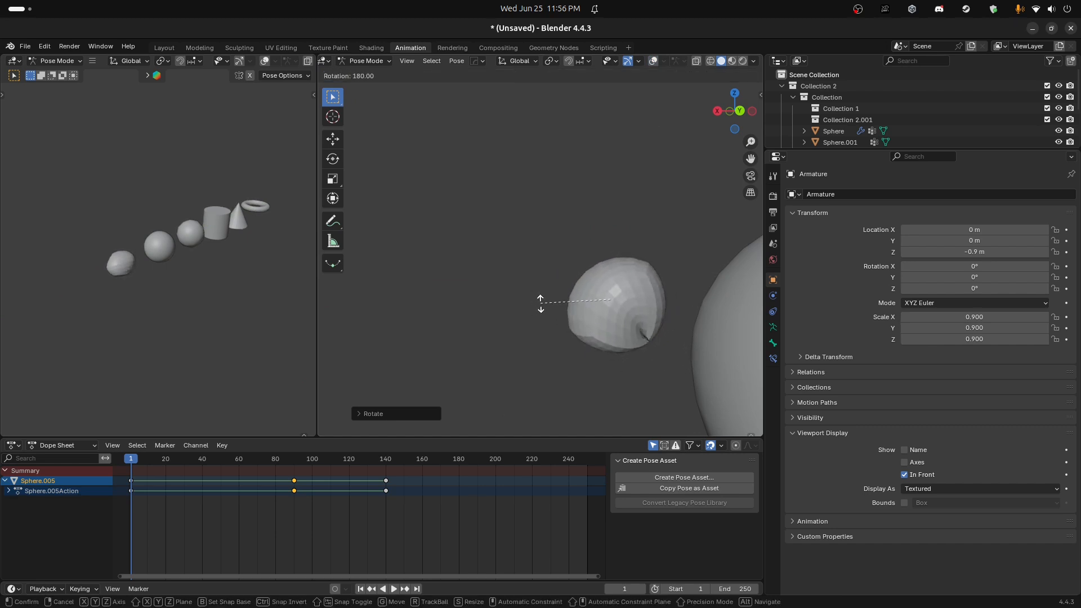
right_click(626, 286)
middle_click_drag(625, 285, 716, 303)
key("r")
key("z")
right_click(562, 272)
right_click(559, 275)
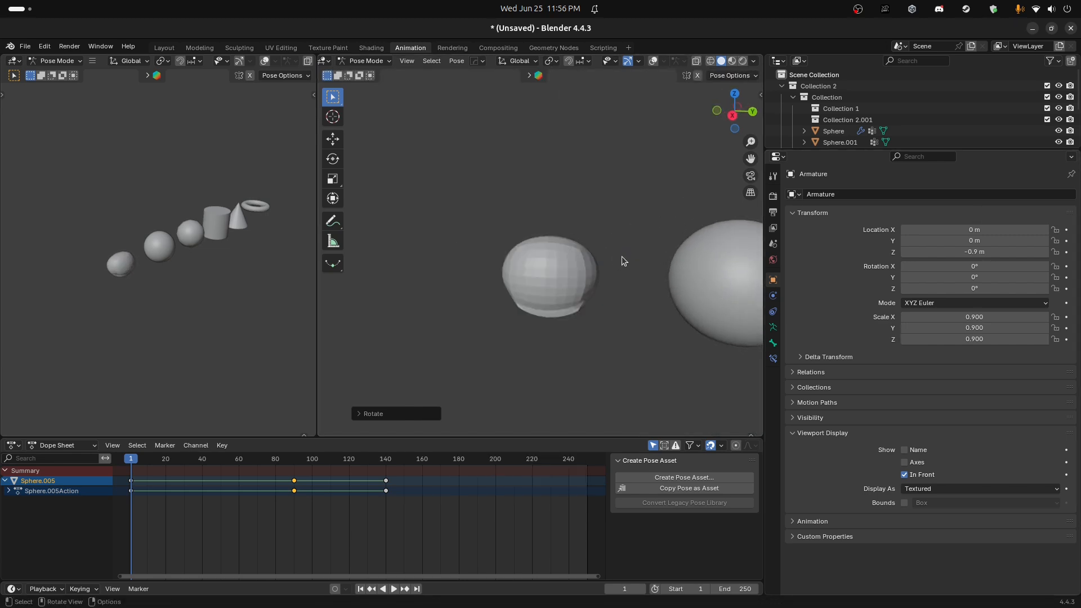
Step: Return to Object Mode and apply Shade Smooth to the subdivided cube
key("ctrl+Tab")
left_click(569, 265)
right_click(569, 265)
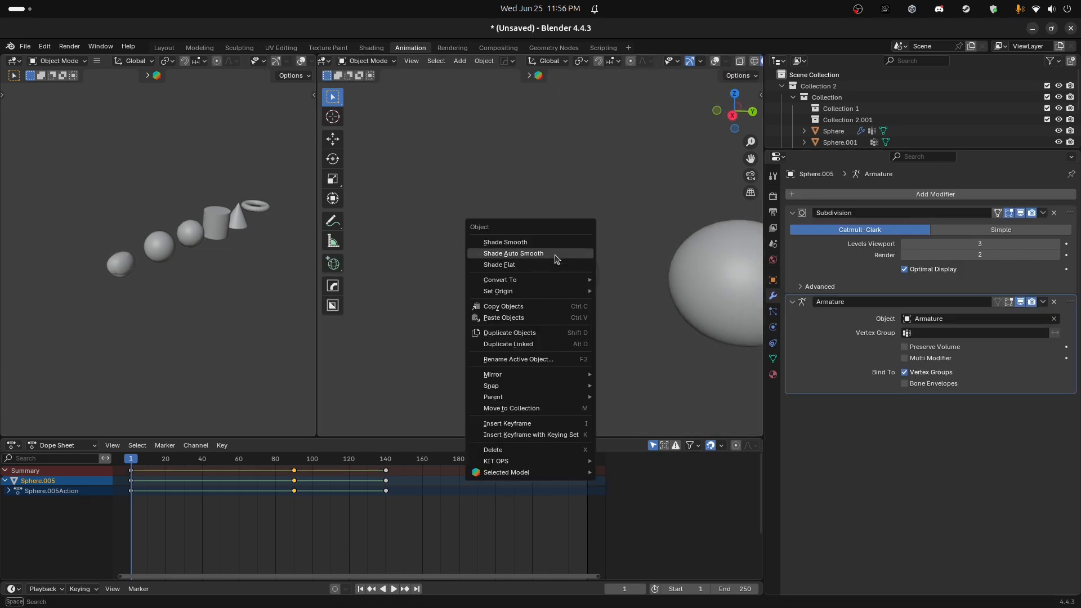
left_click(558, 248)
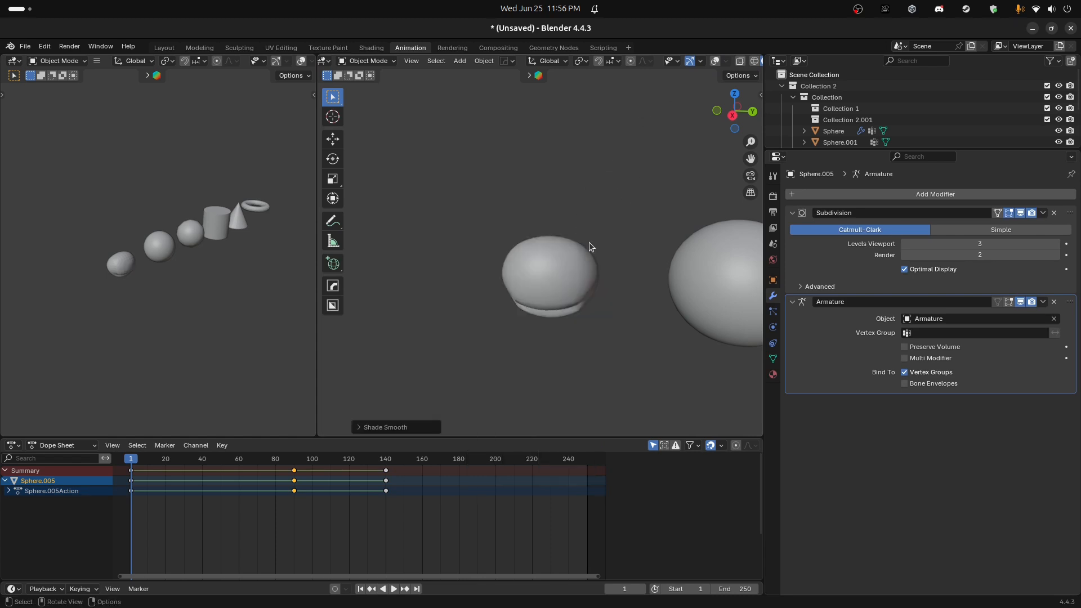
key("ctrl+Tab")
left_click(596, 308)
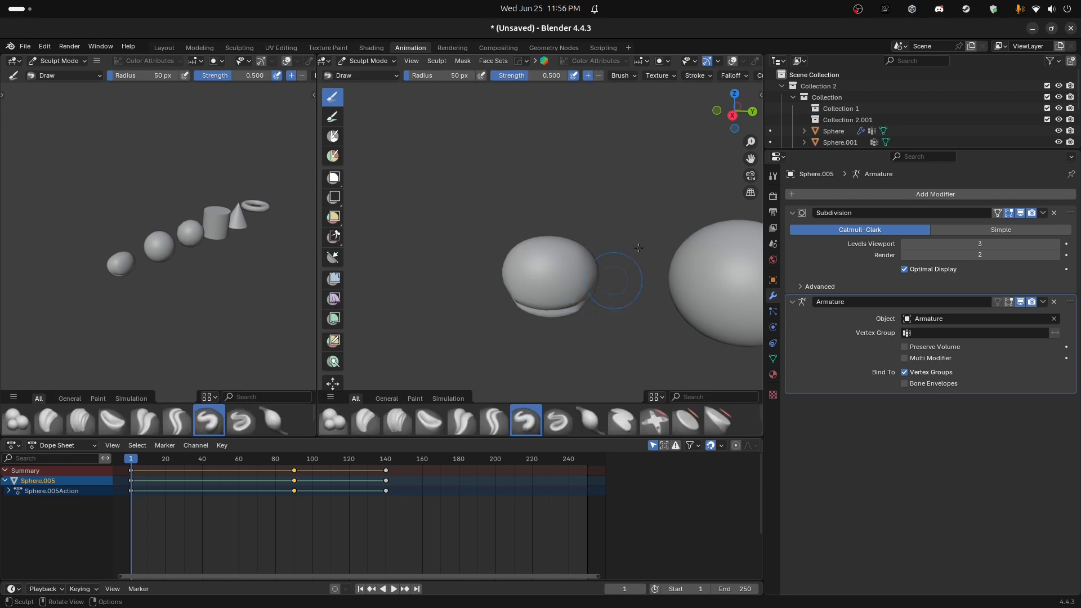
key("ctrl+Tab")
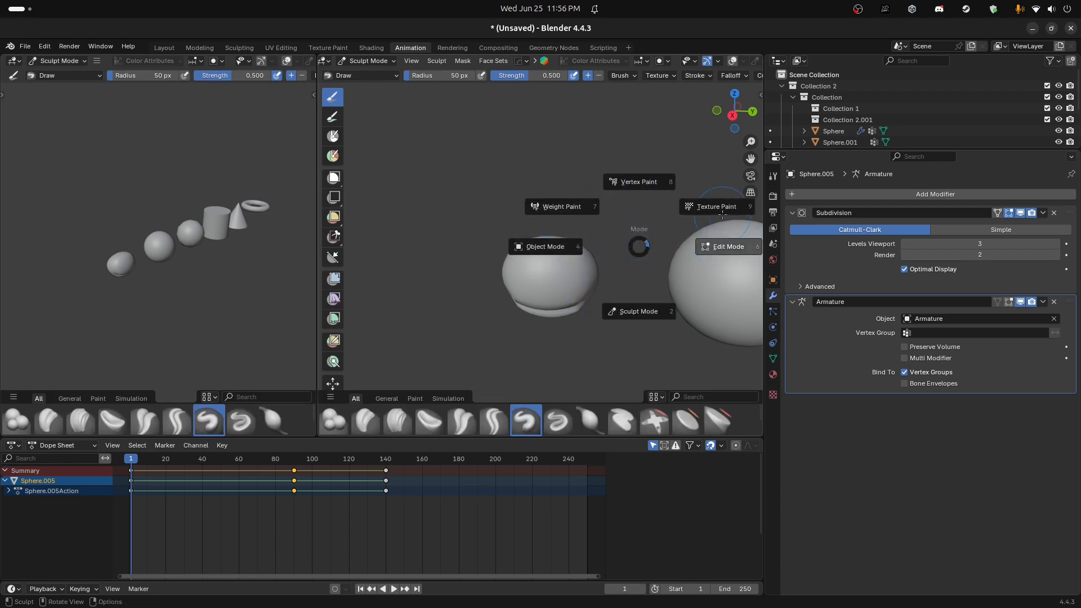
left_click(615, 274)
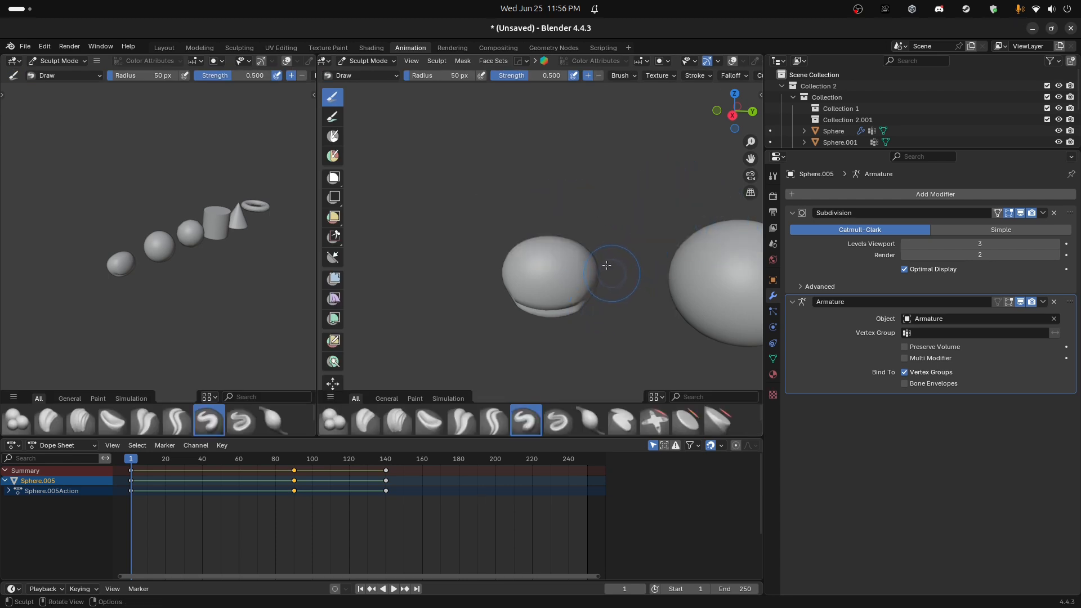
Step: Leave Sculpt Mode for Object Mode, select the armature inside the cube and switch it to Pose Mode
left_click(734, 61)
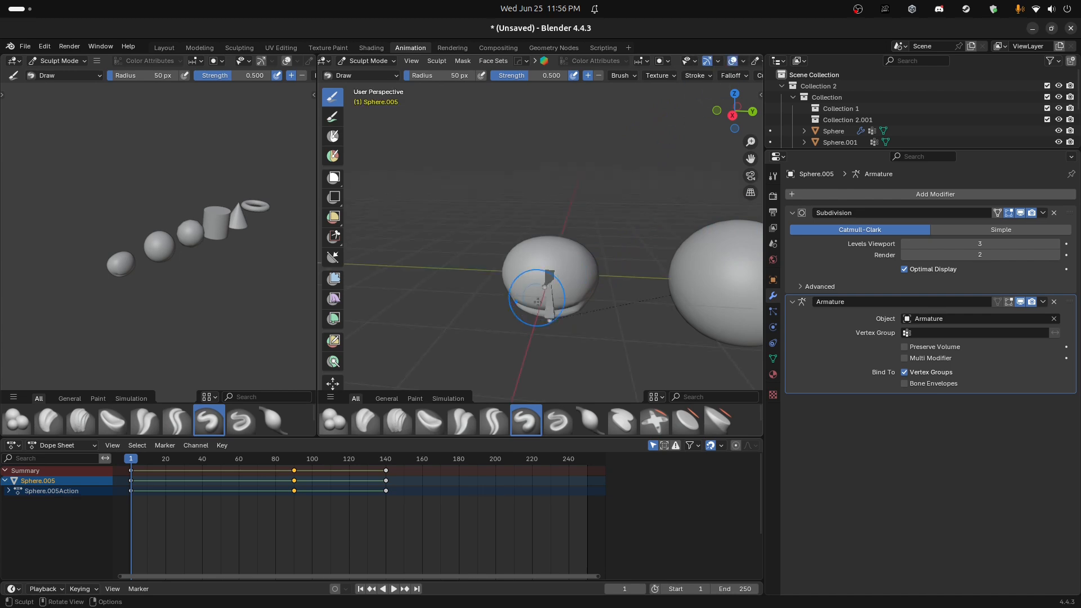
key("Tab")
key("ctrl+Tab")
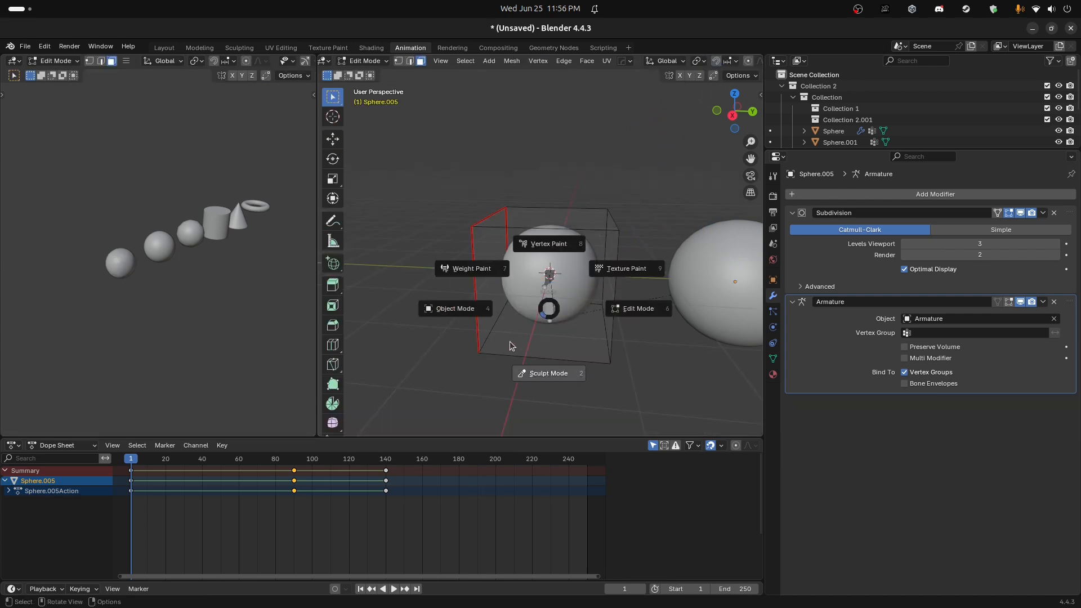
left_click(488, 317)
left_click(550, 309)
key("ctrl+Tab")
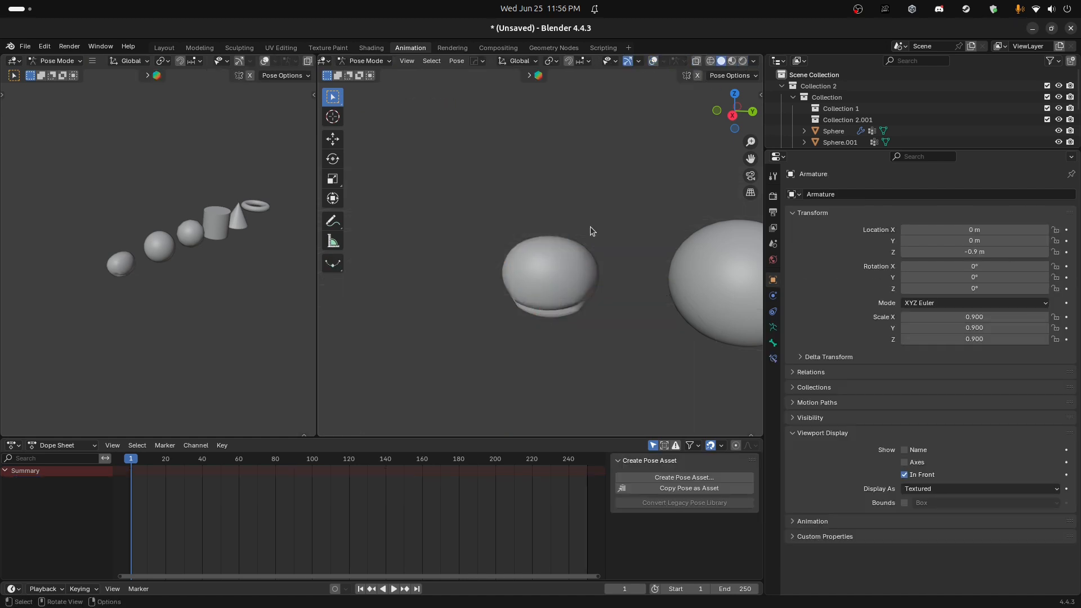
Step: Try bending the smooth-shaded cube by rotating the upper bone about global Y from two view angles
key("r")
key("x")
key("y")
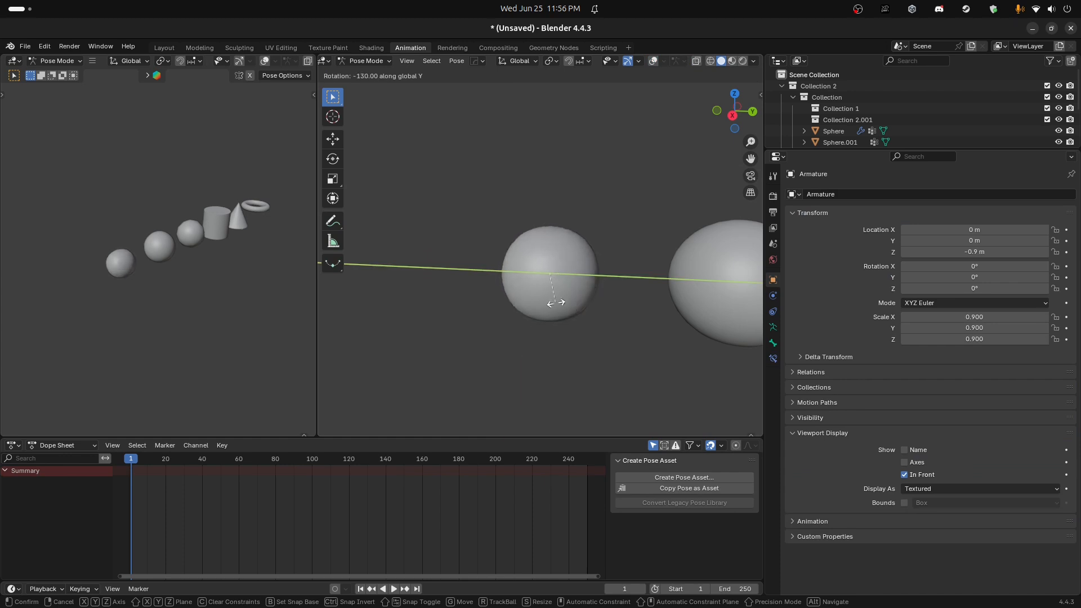
left_click(617, 234)
middle_click_drag(616, 234, 651, 271)
key("r")
key("x")
key("z")
key("y")
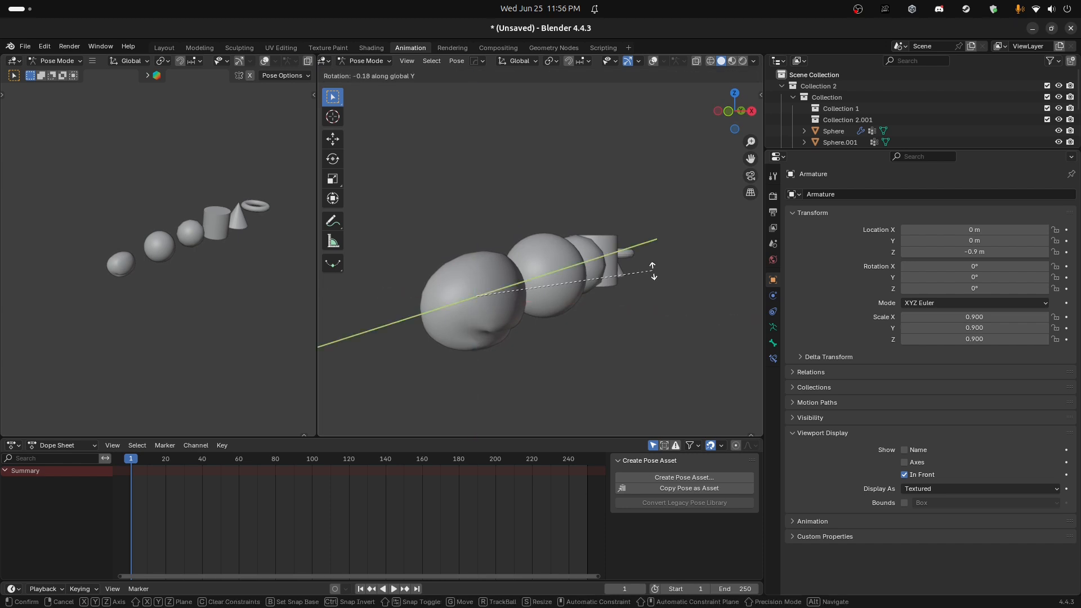
left_click(475, 357)
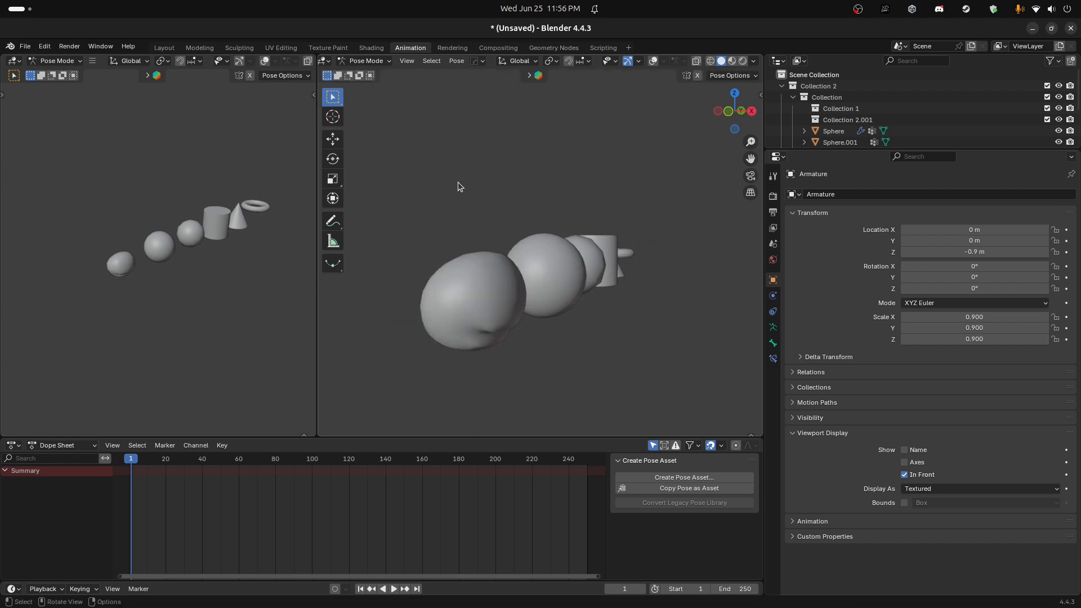
Step: Select the cube in Object Mode, show the viewport overlays and switch the cube to Weight Paint mode
key("ctrl+Tab")
left_click(491, 264)
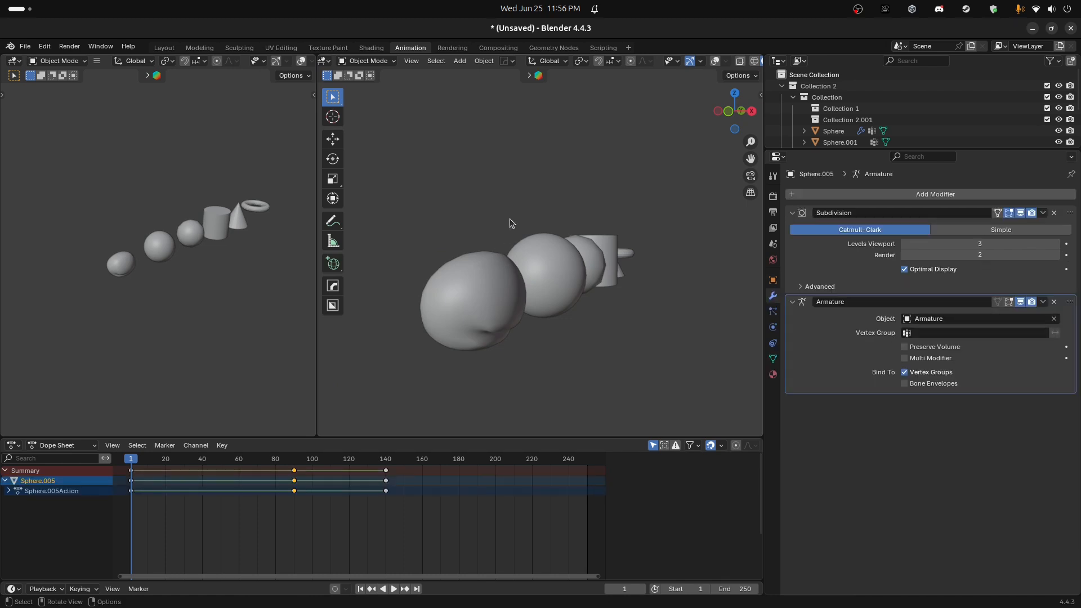
left_click(715, 61)
key("ctrl+Tab")
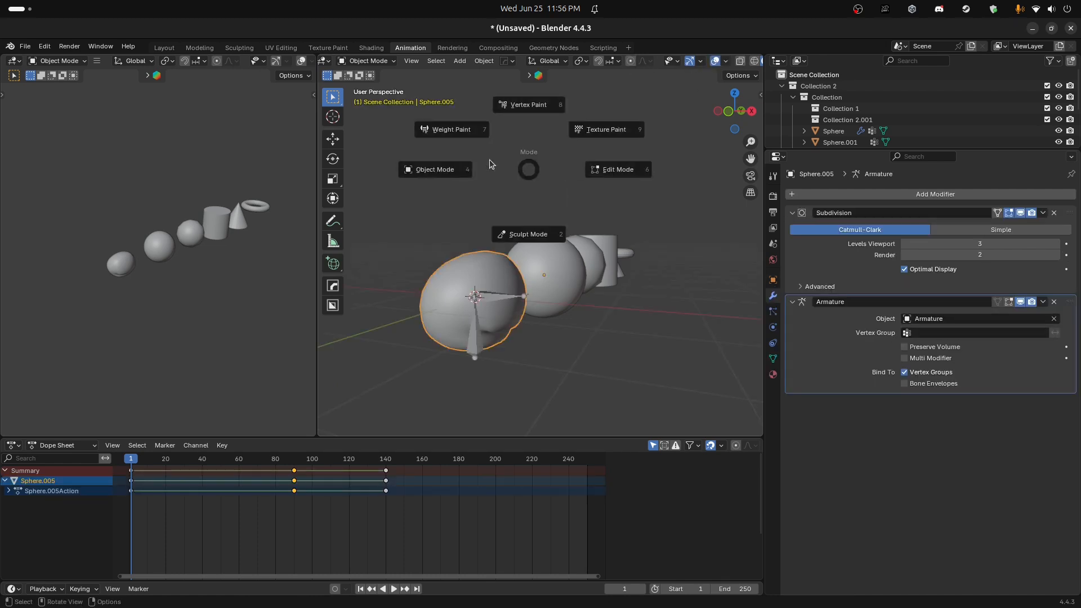
left_click(453, 130)
Step: Examine the upper bone's weight distribution on the cube from several angles
middle_click_drag(475, 304, 495, 300)
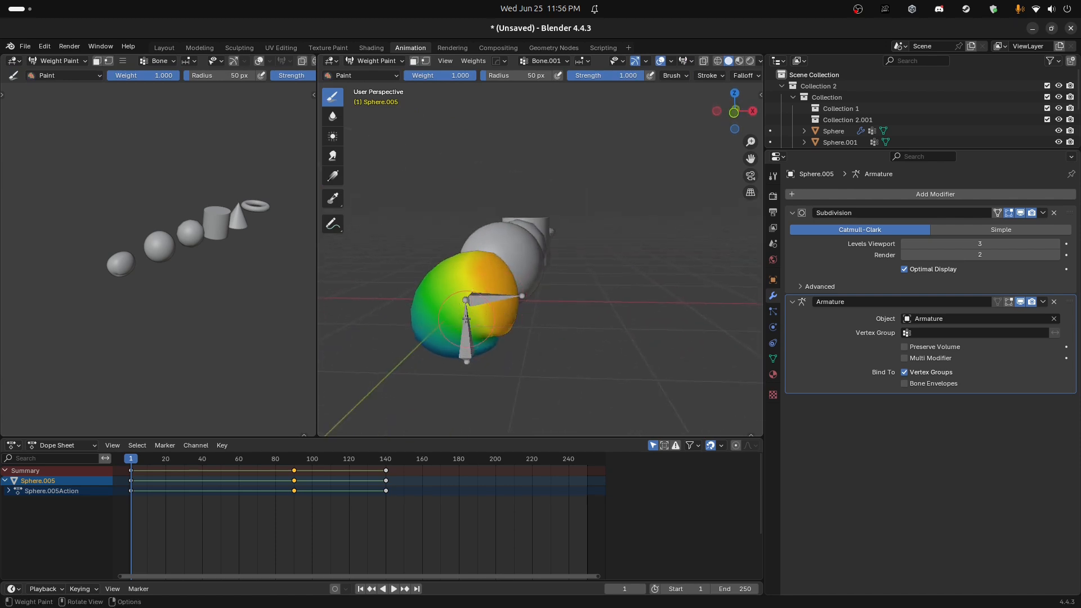
middle_click_drag(482, 323, 581, 284)
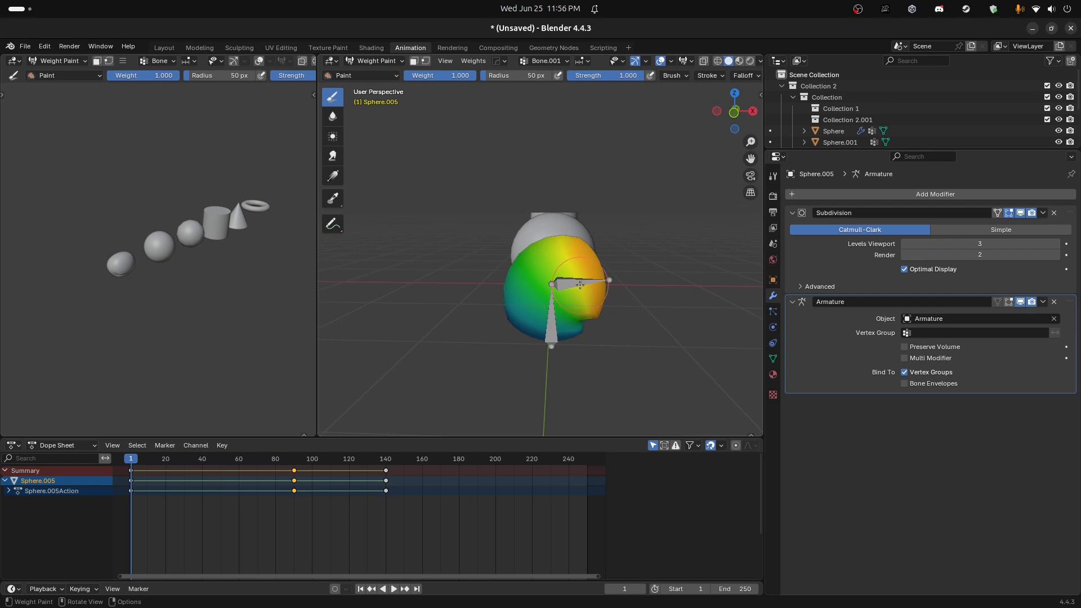
mouse_move(545, 336)
middle_mouse_down()
mouse_move(472, 303)
mouse_move(675, 287)
mouse_move(504, 267)
mouse_move(637, 280)
middle_mouse_up()
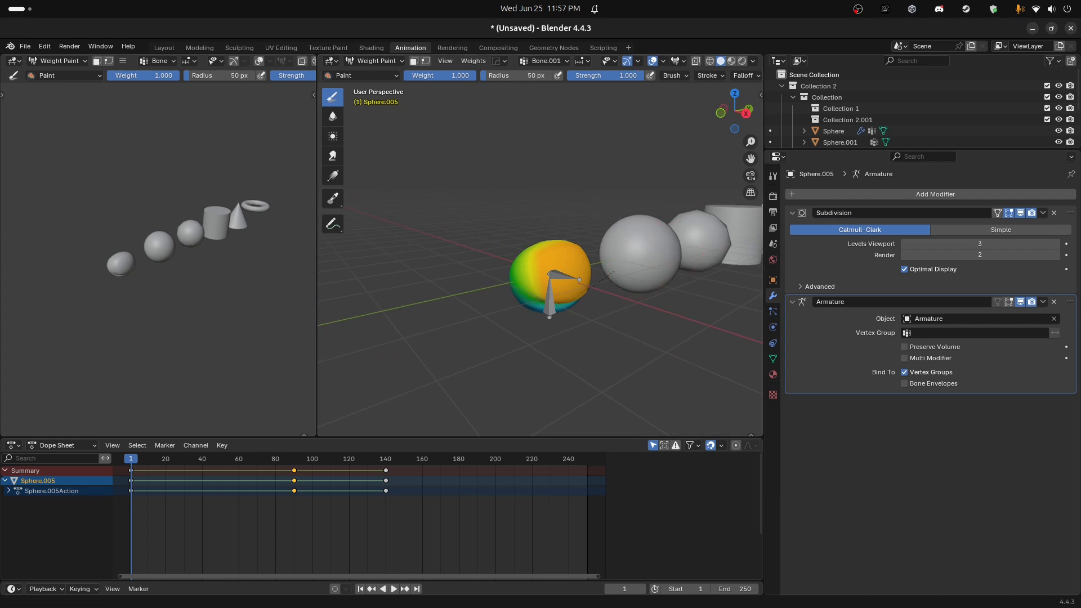
middle_click_drag(561, 280, 534, 313, "shift")
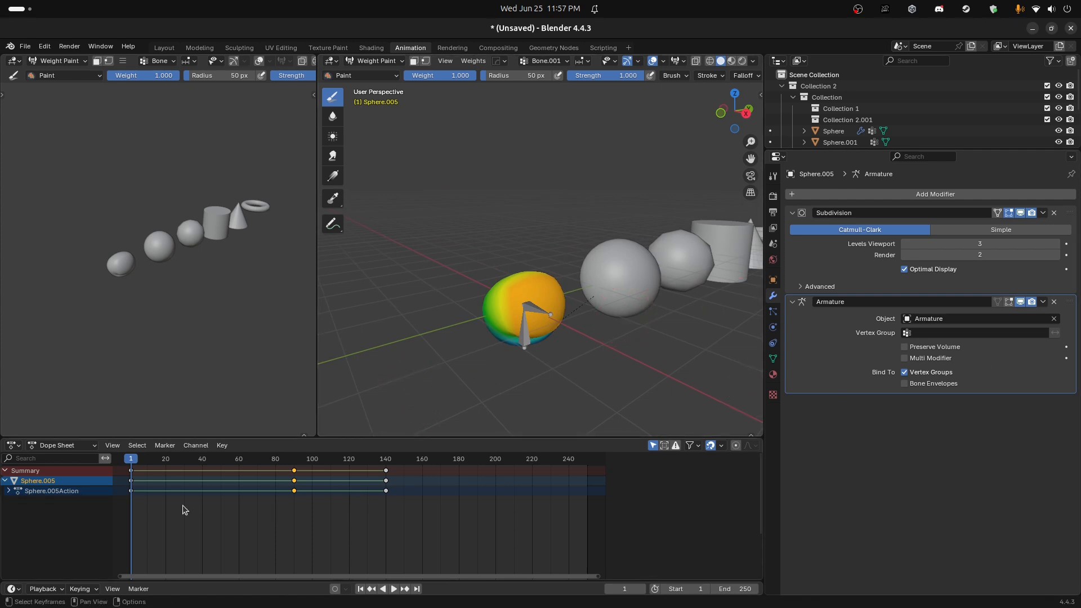
left_click(80, 446)
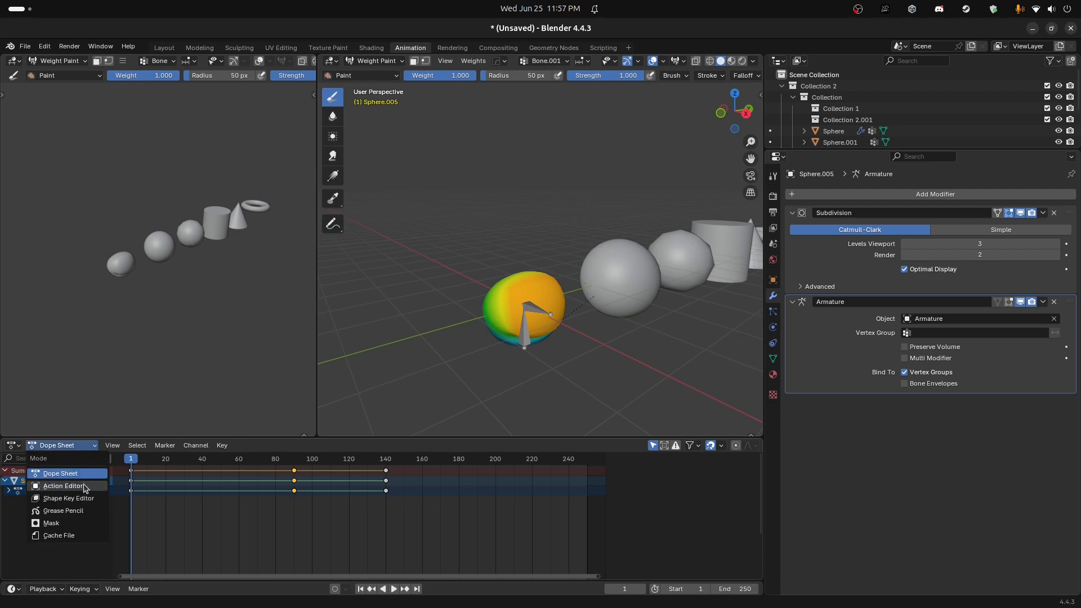
middle_click_drag(483, 355, 530, 347)
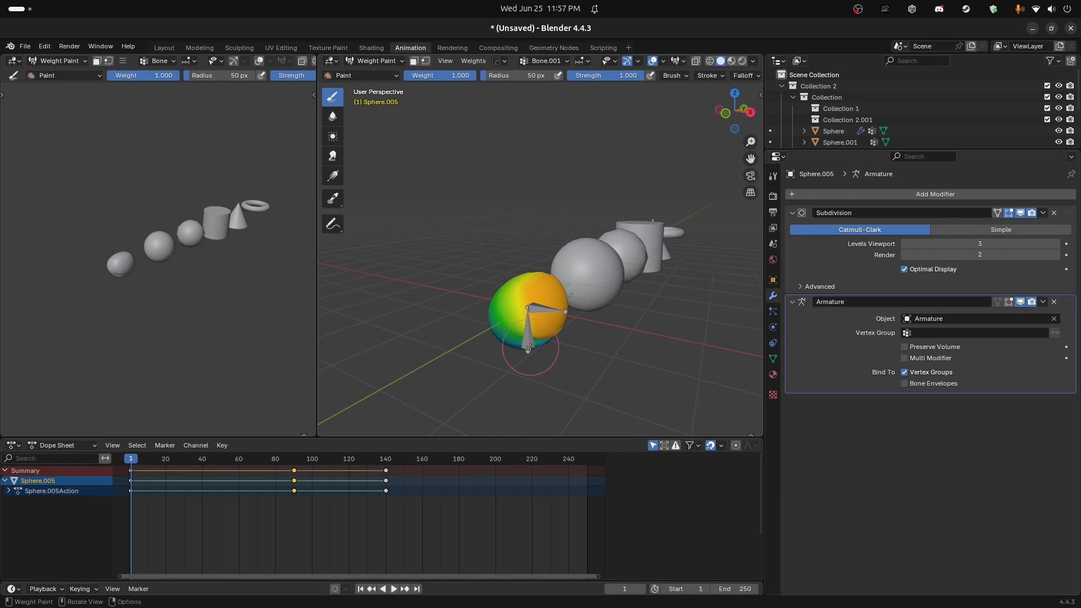